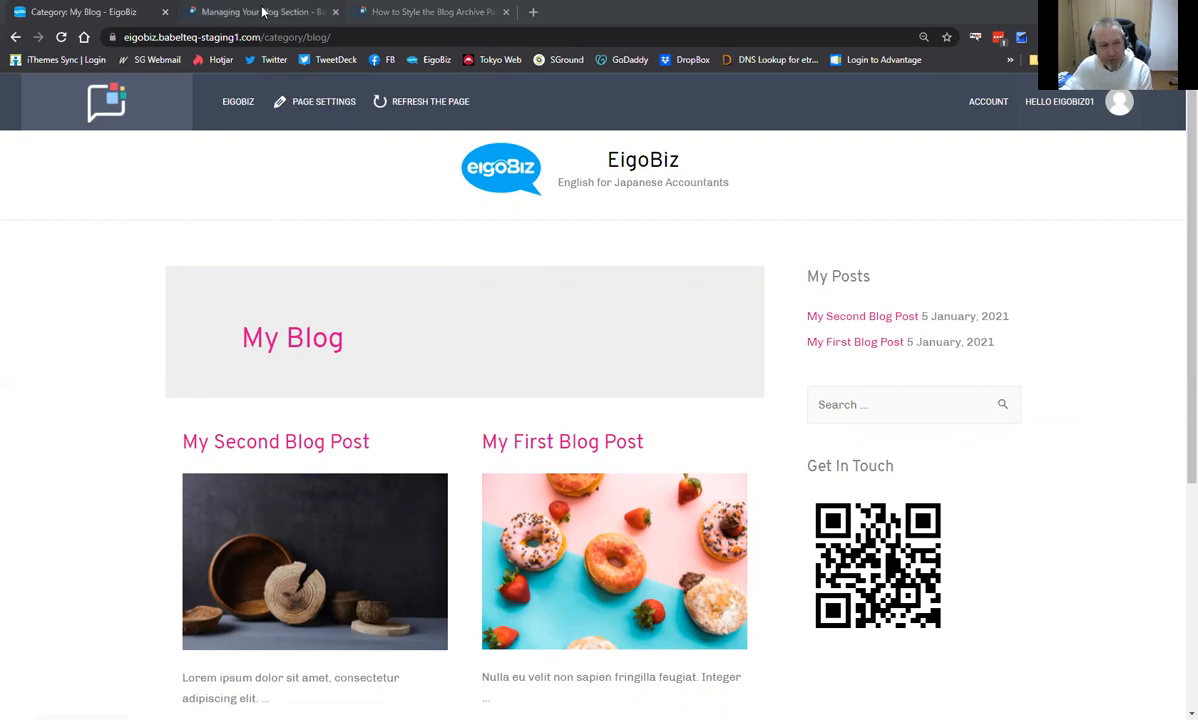
Look over the Managing Your Blog Section tutorial page and the post layout on the My Blog category page
key("ctrl+Tab")
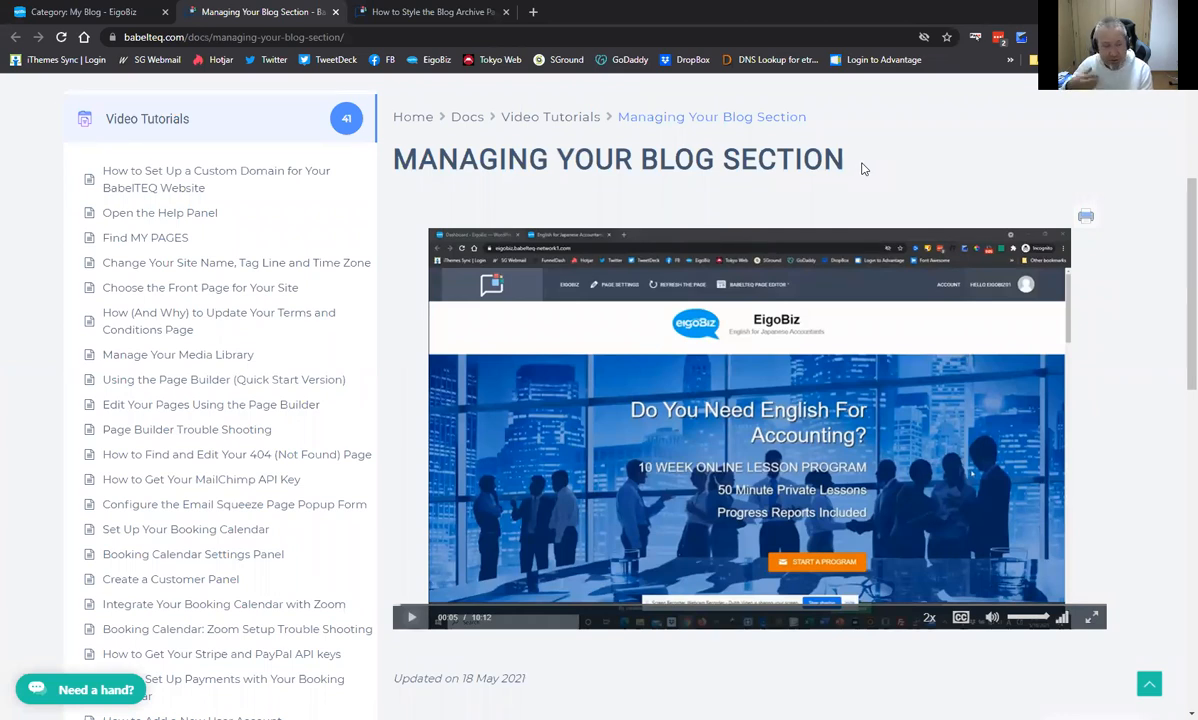
left_click(98, 14)
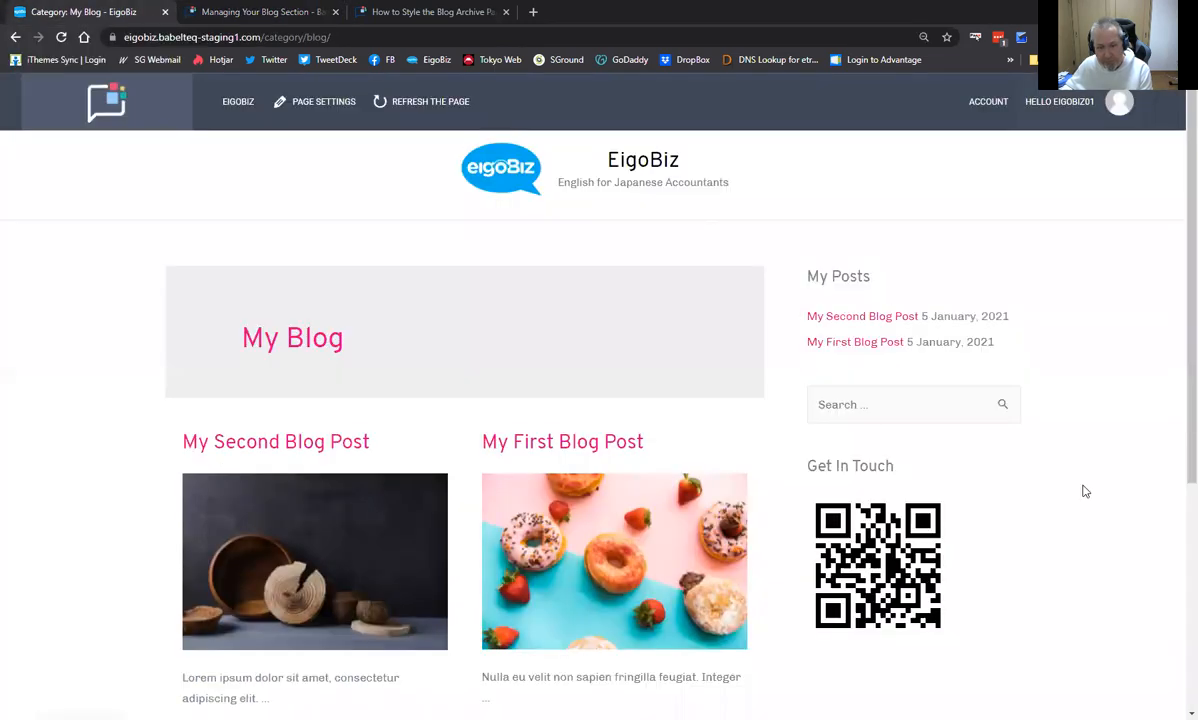
scroll(1055, 521, "down", 2)
scroll(594, 393, "up", 2)
scroll(580, 400, "down", 1)
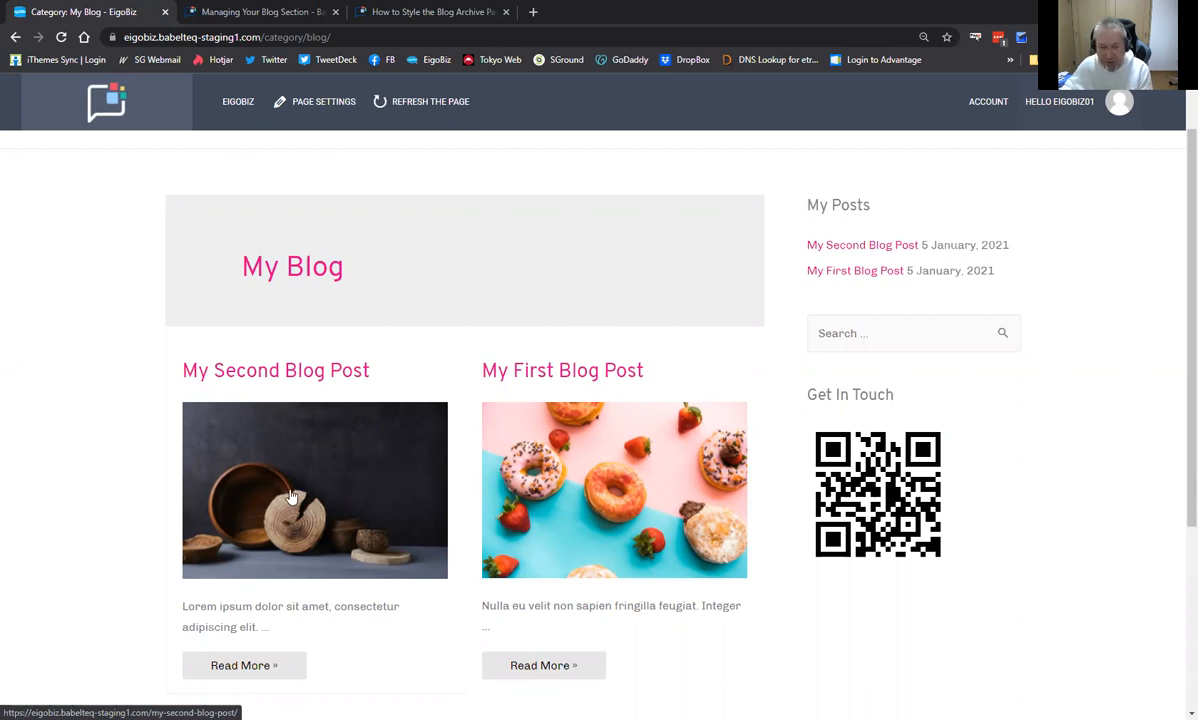
scroll(292, 495, "down", 1)
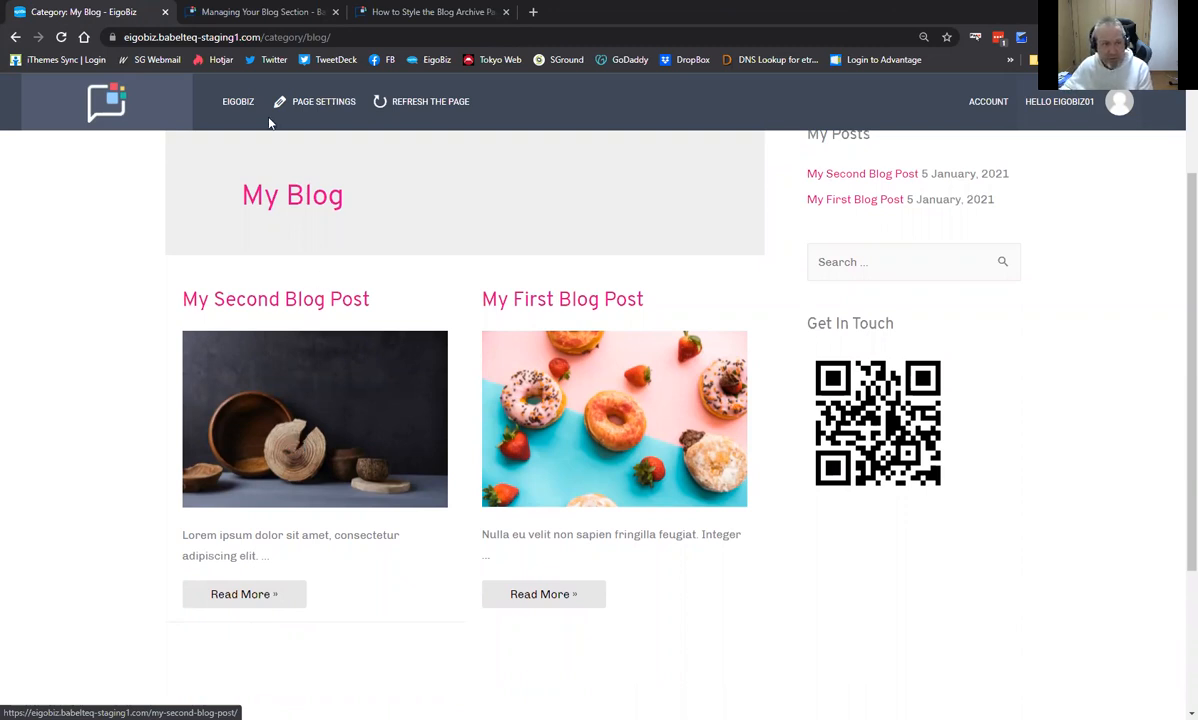
Go to the site dashboard's list of all posts and open My Second Blog Post for editing
mouse_move(241, 110)
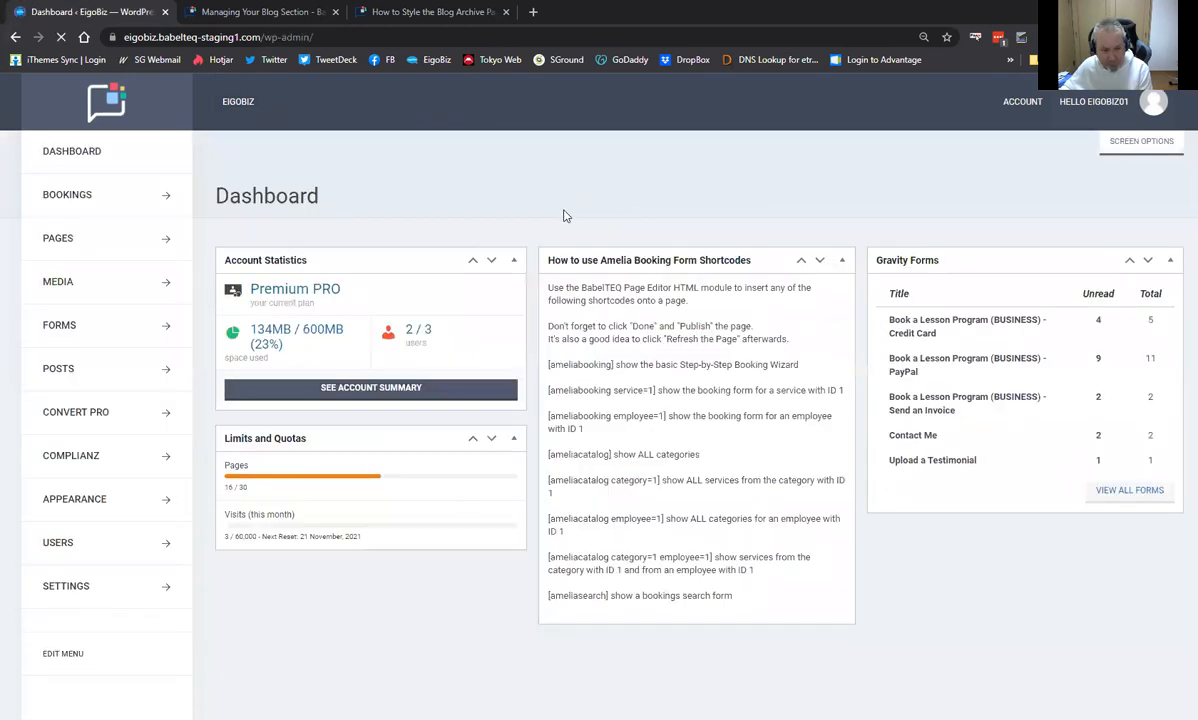
left_click(148, 368)
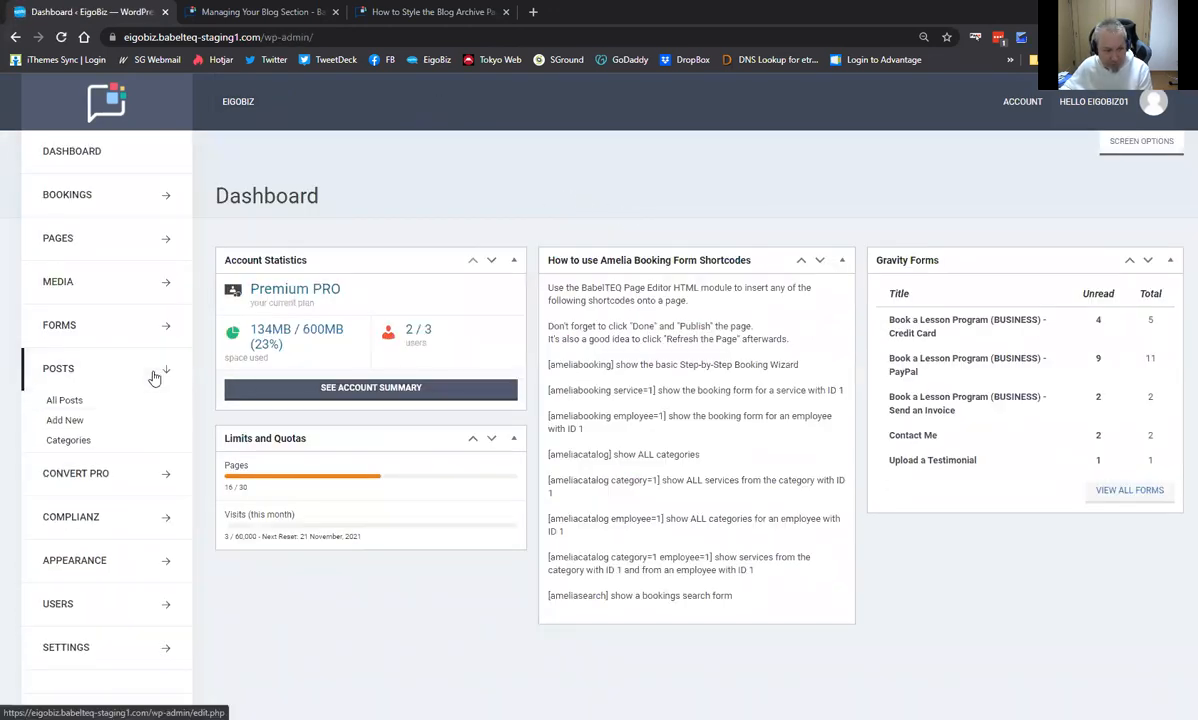
left_click(62, 399)
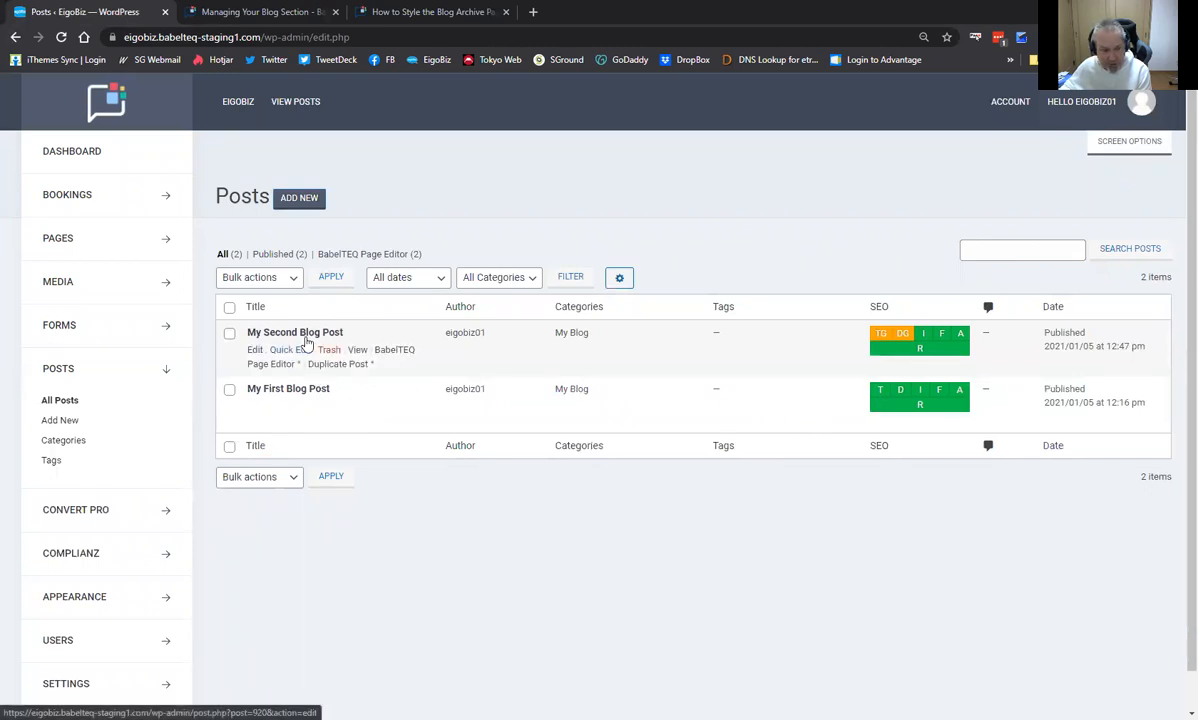
left_click(256, 351)
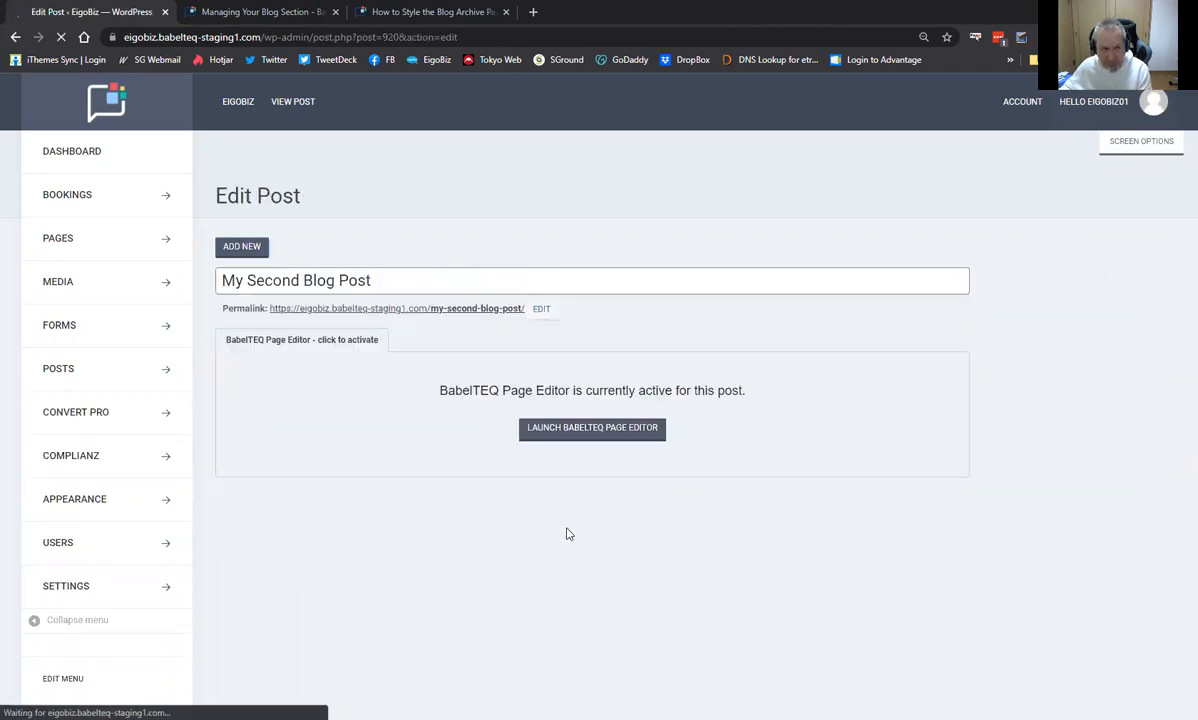
Filter the media library to Mine, set the photo of a man in a gray sweatshirt at a computer as featured image, and update the post
scroll(837, 300, "down", 3)
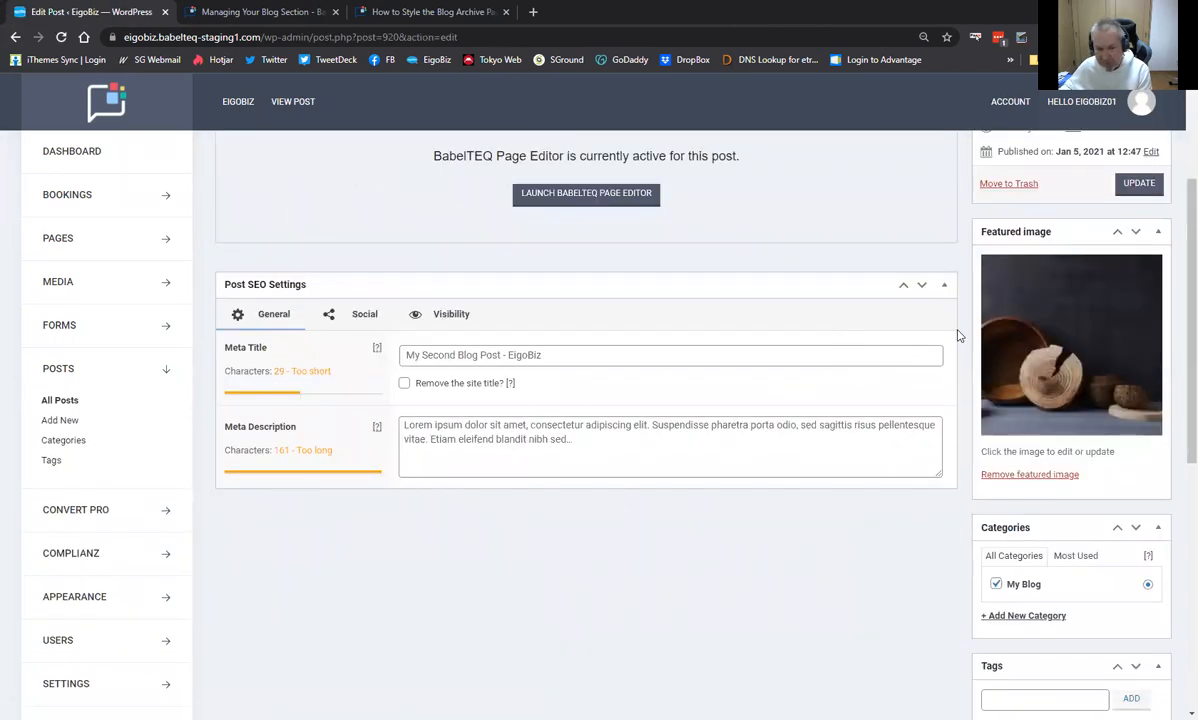
left_click(1050, 336)
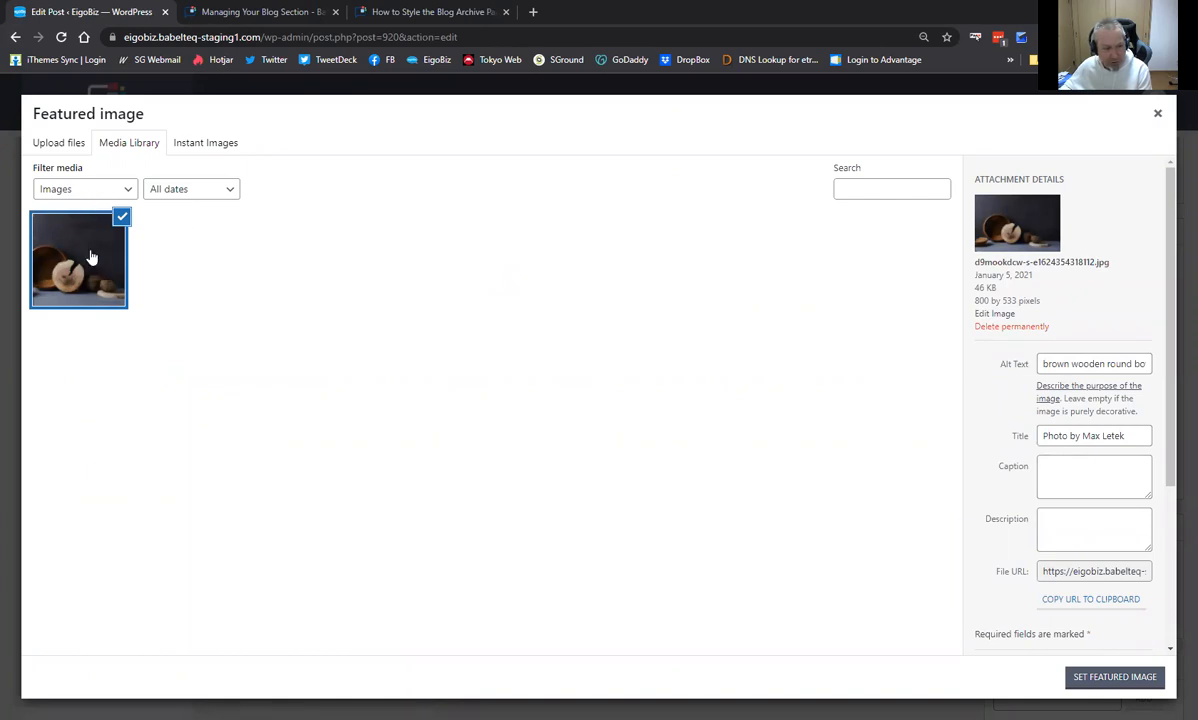
left_click(112, 190)
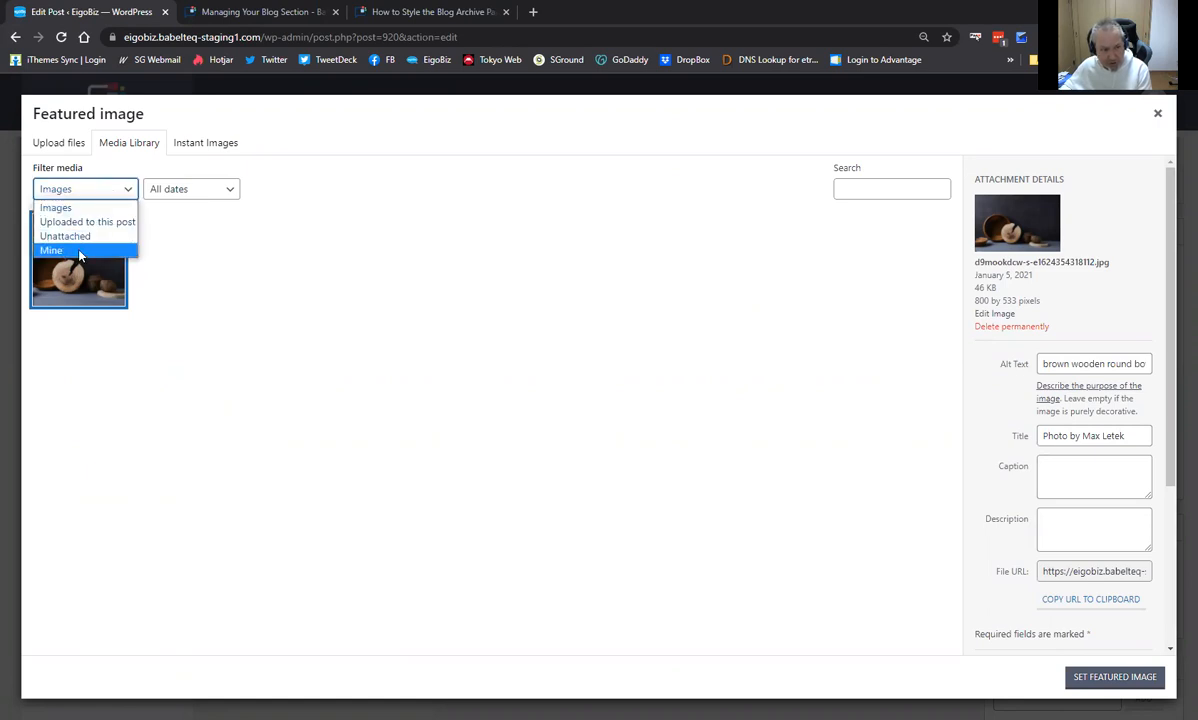
left_click(79, 252)
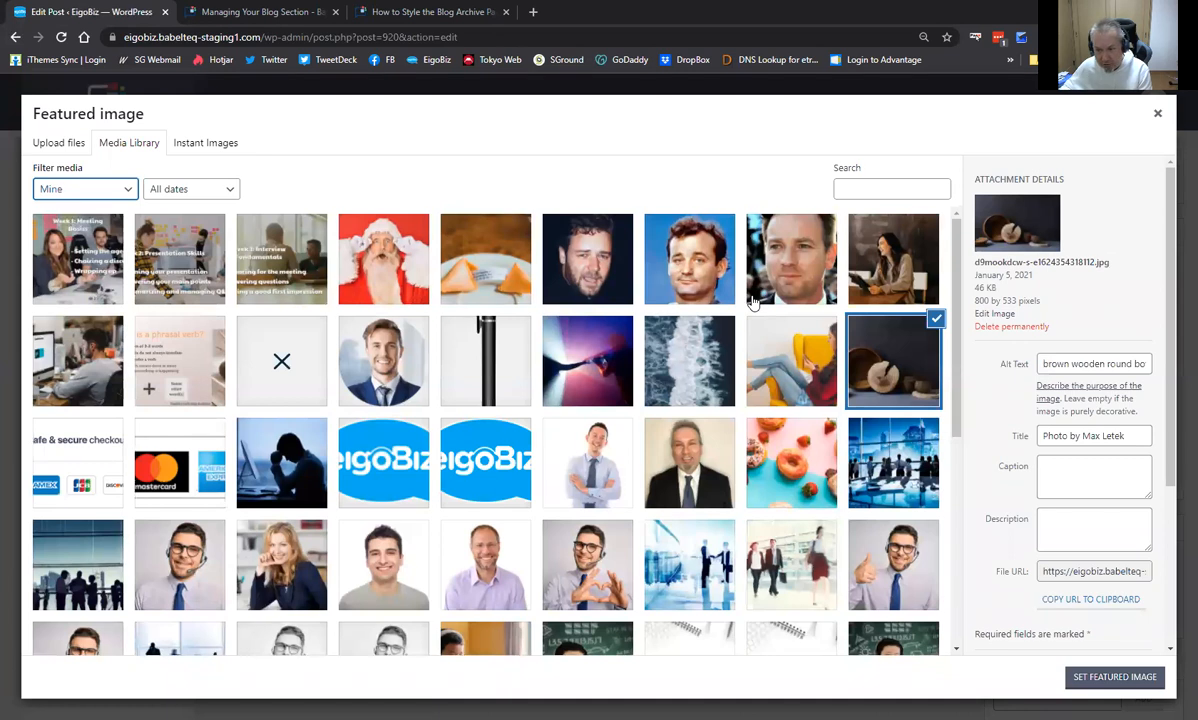
left_click(62, 362)
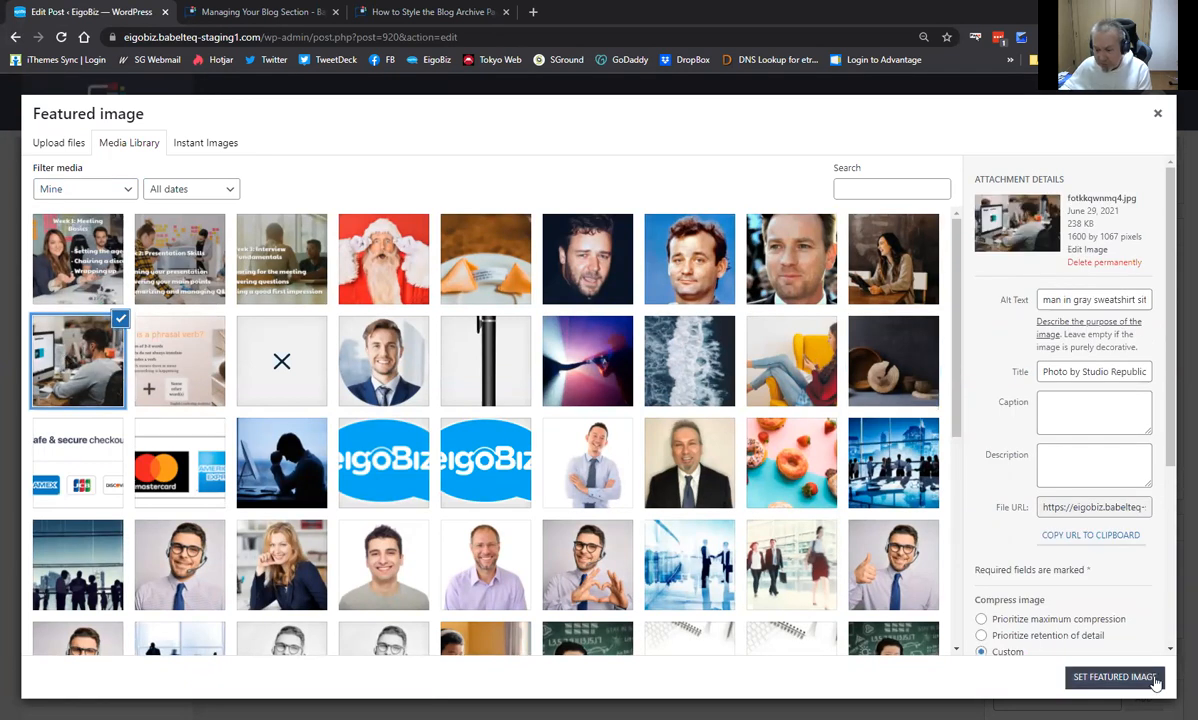
left_click(1114, 677)
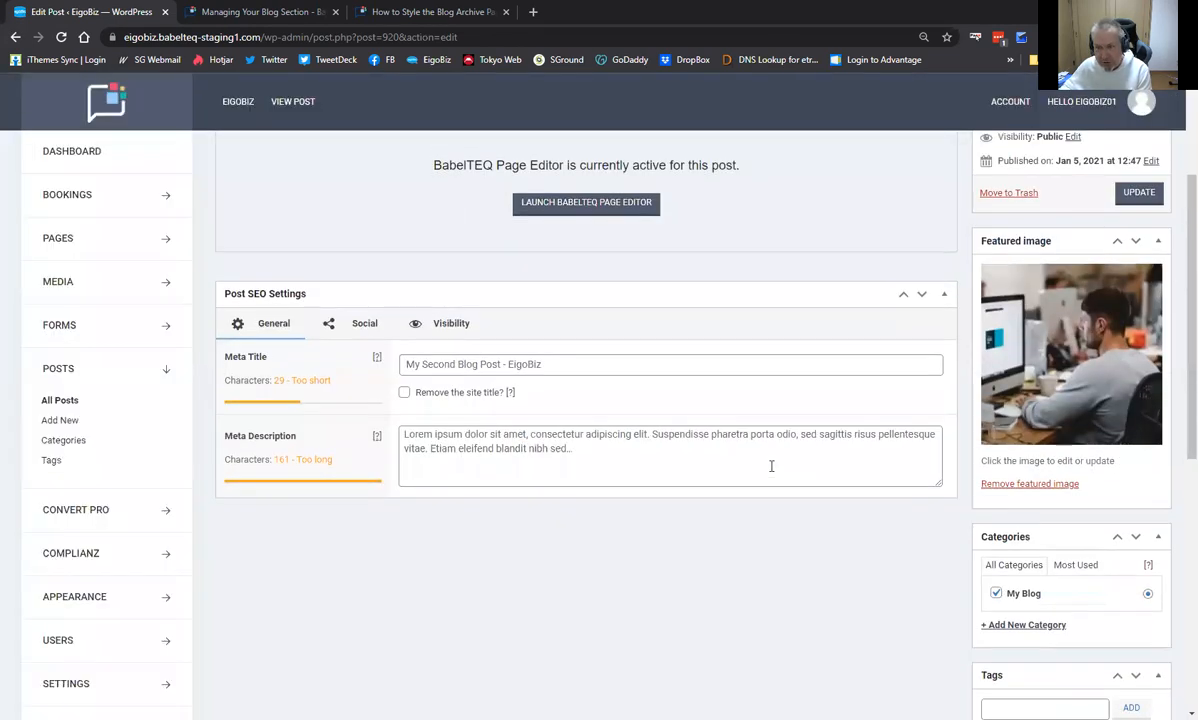
scroll(773, 463, "up", 2)
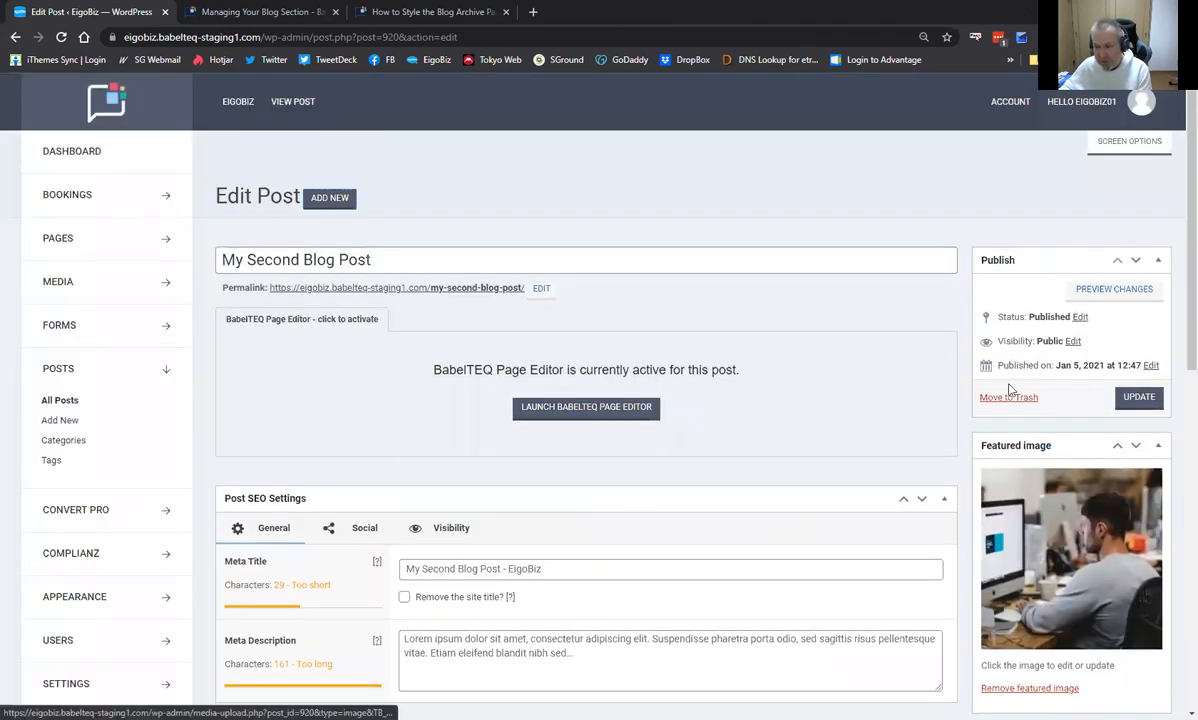
left_click(1137, 400)
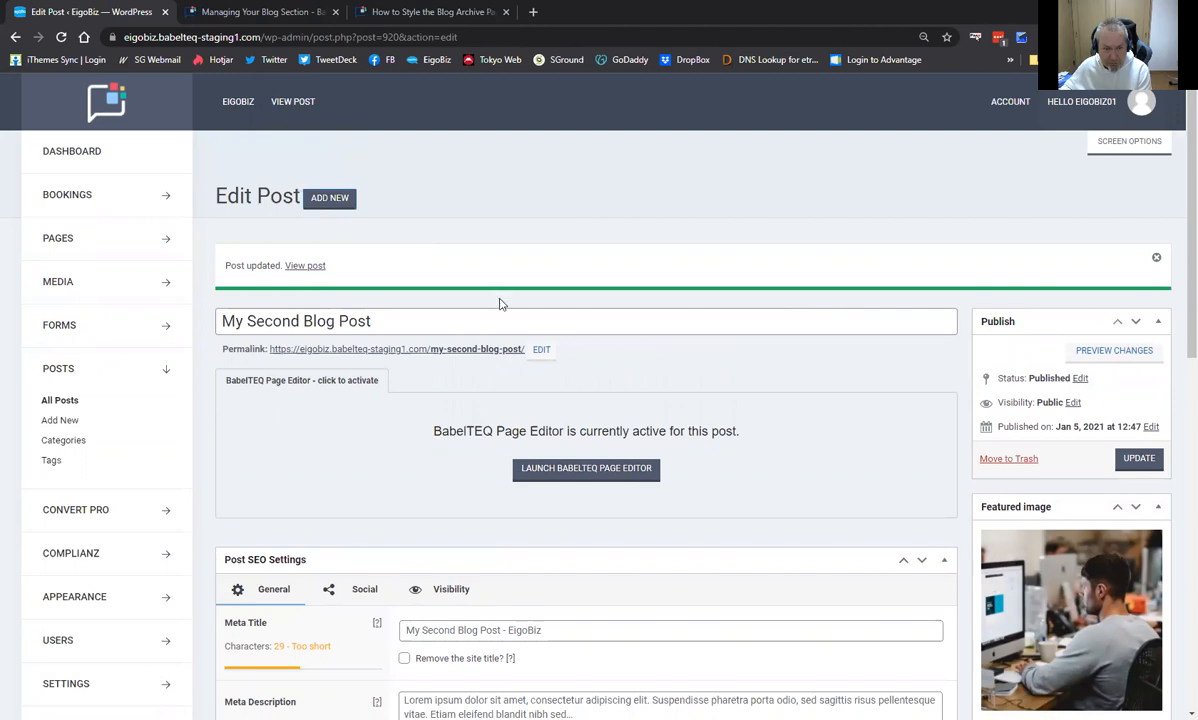
View the updated post from image to footer, then check its featured image on the Blog Posts archive page
left_click(306, 266)
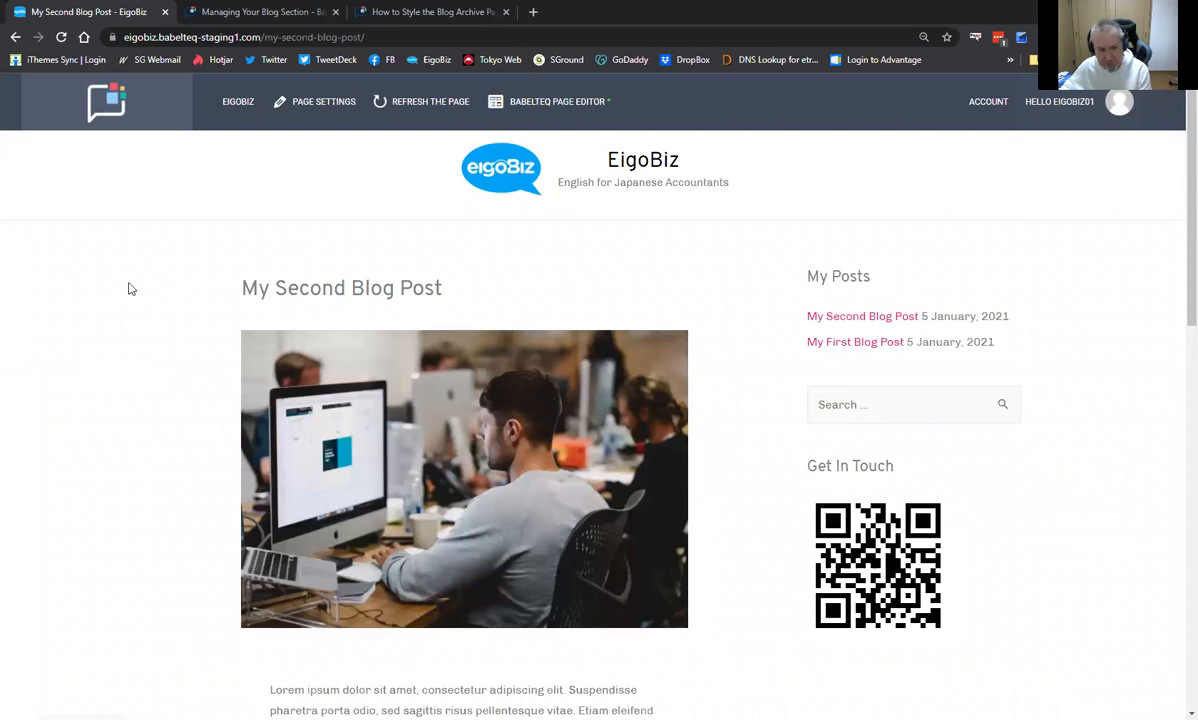
scroll(500, 435, "down", 7)
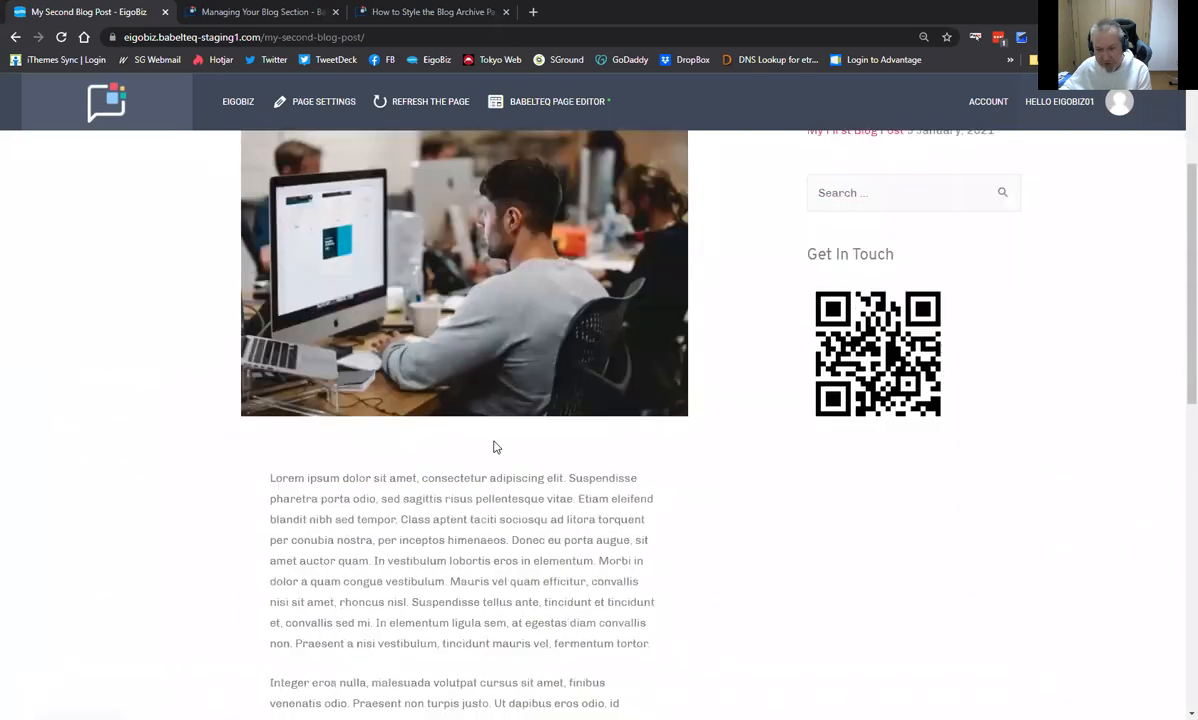
scroll(494, 448, "down", 3)
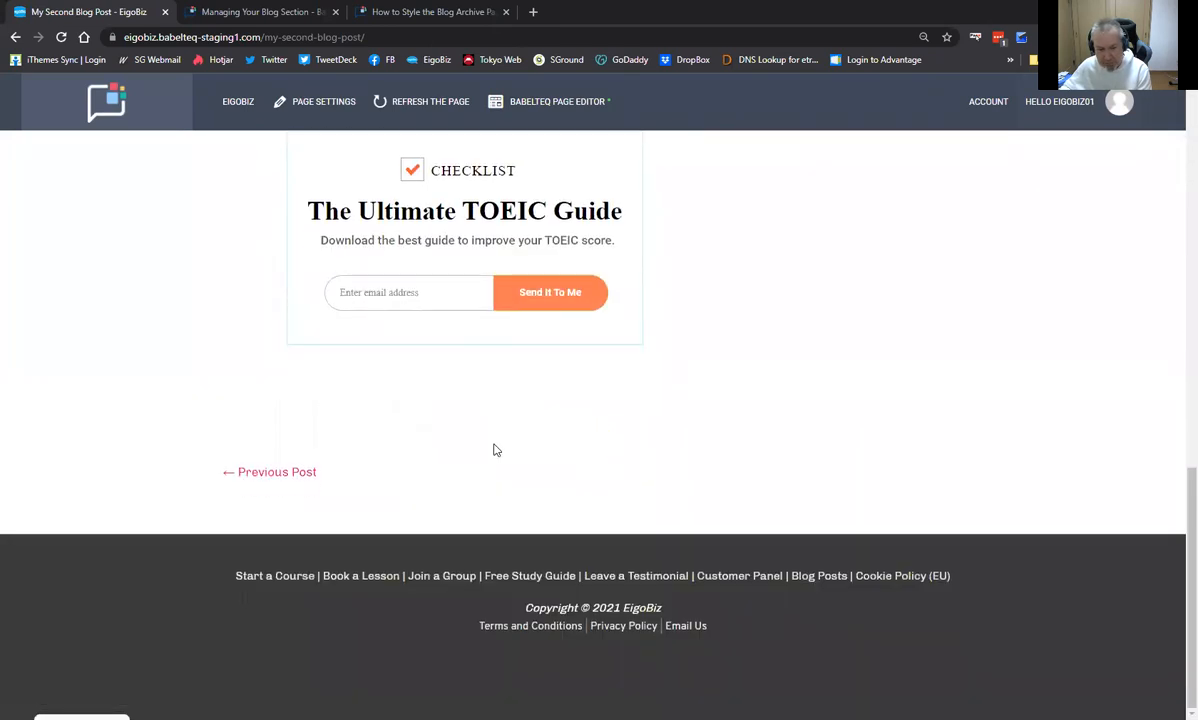
left_click(832, 577)
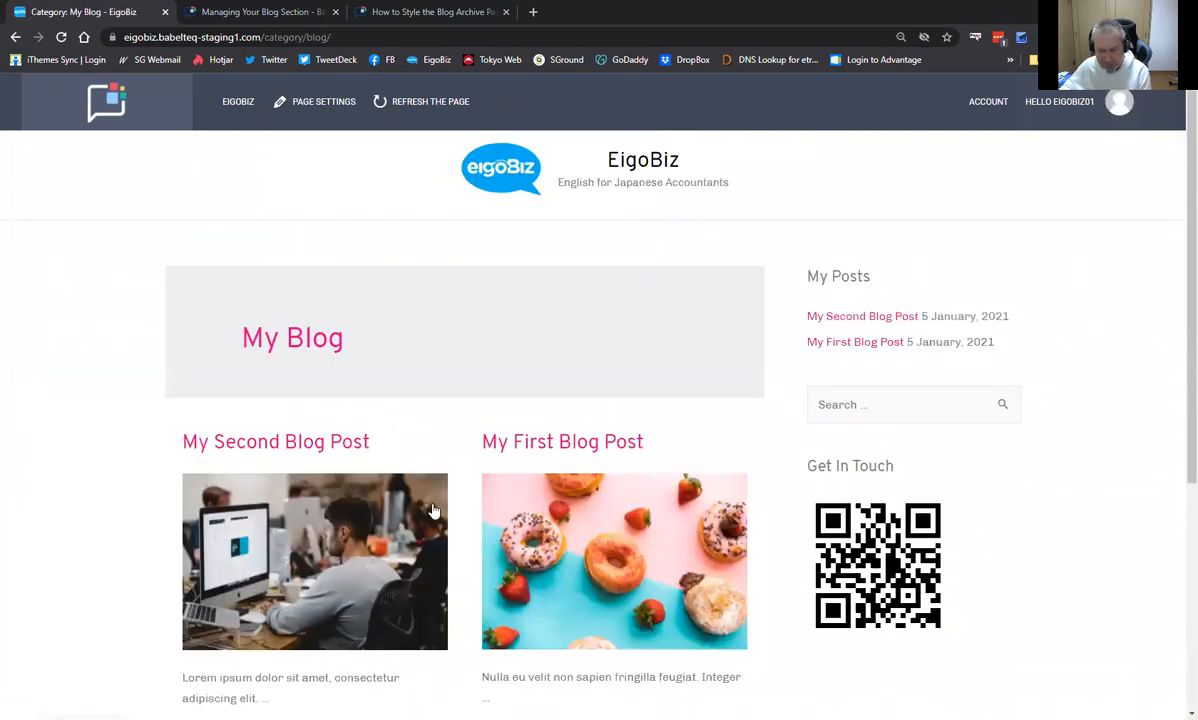
scroll(268, 349, "down", 2)
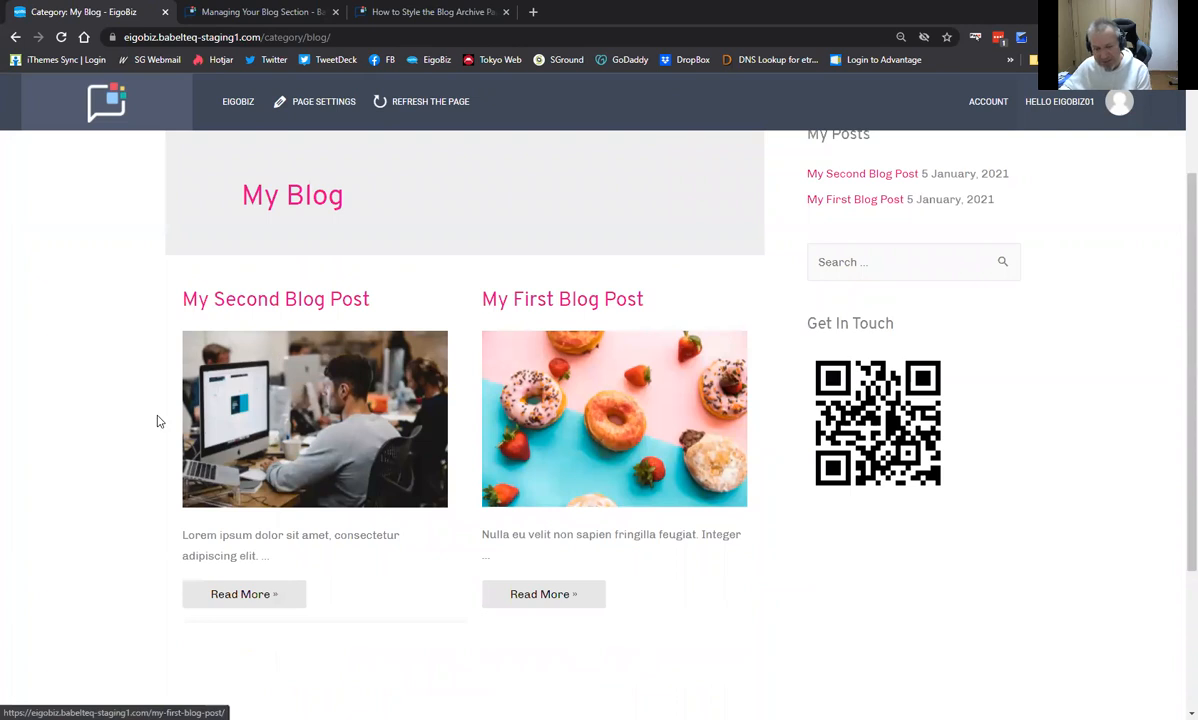
scroll(364, 527, "up", 2)
scroll(365, 528, "down", 1)
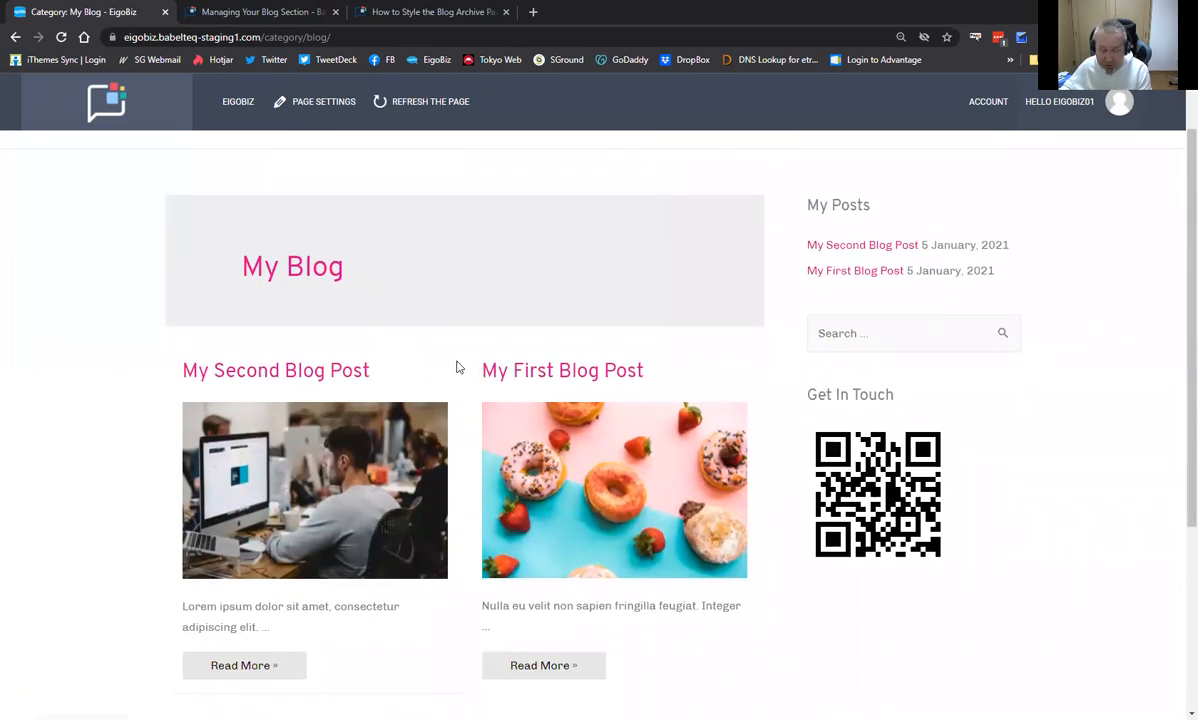
Create a new post titled "Third Post" from the dashboard and select Private as its visibility option
mouse_move(238, 108)
left_click(247, 151)
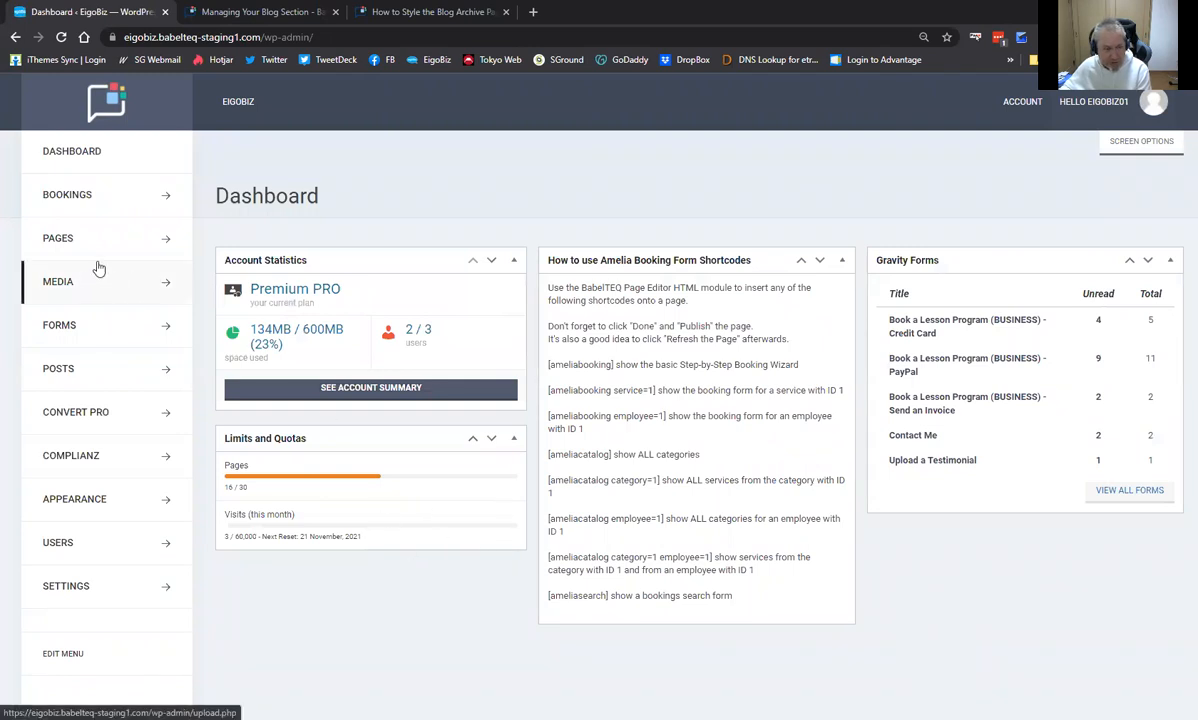
left_click(163, 375)
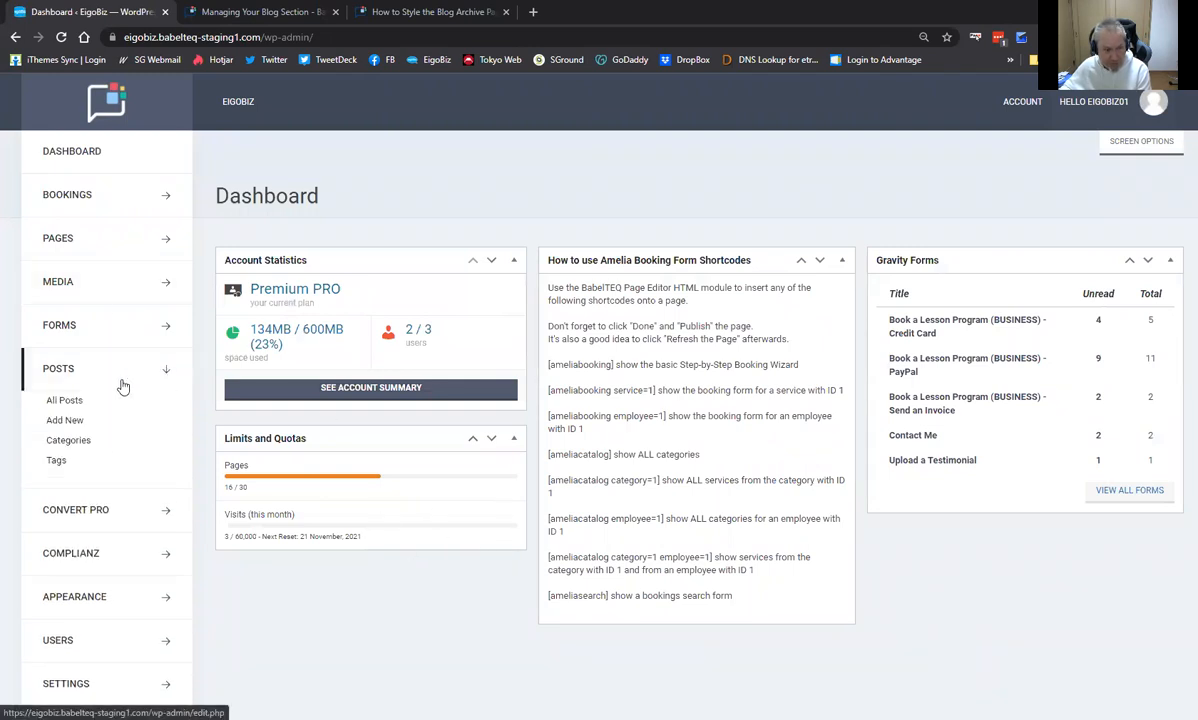
left_click(72, 422)
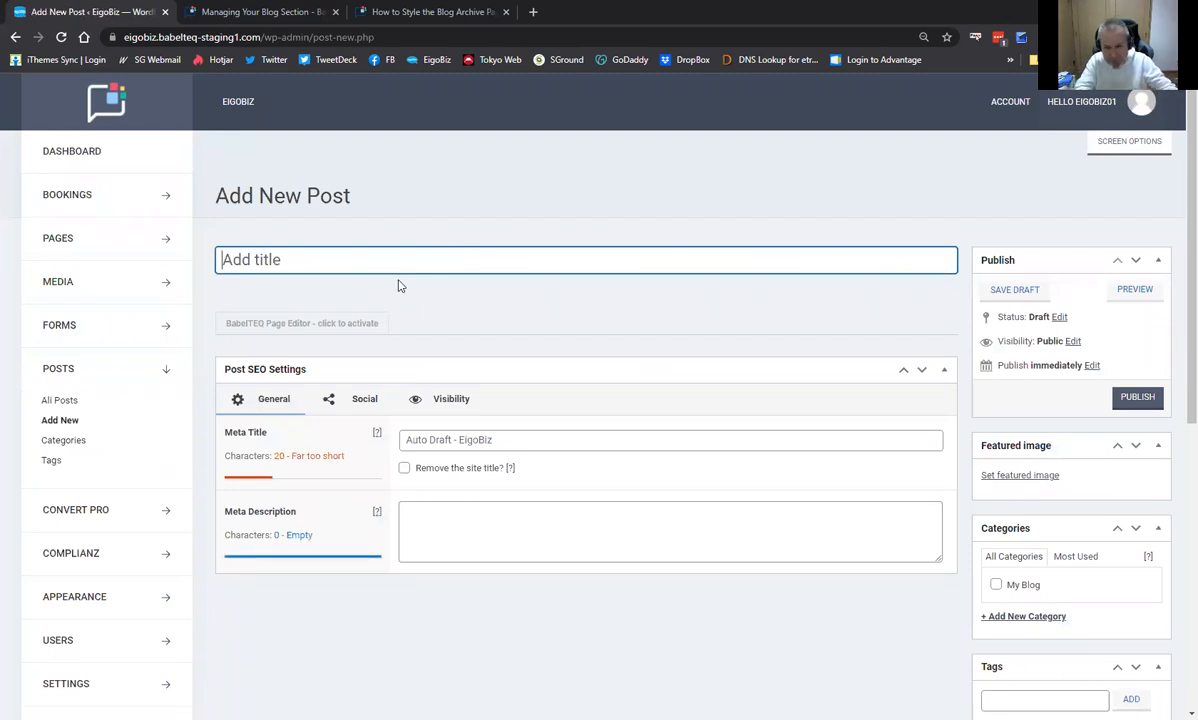
type("Third Post")
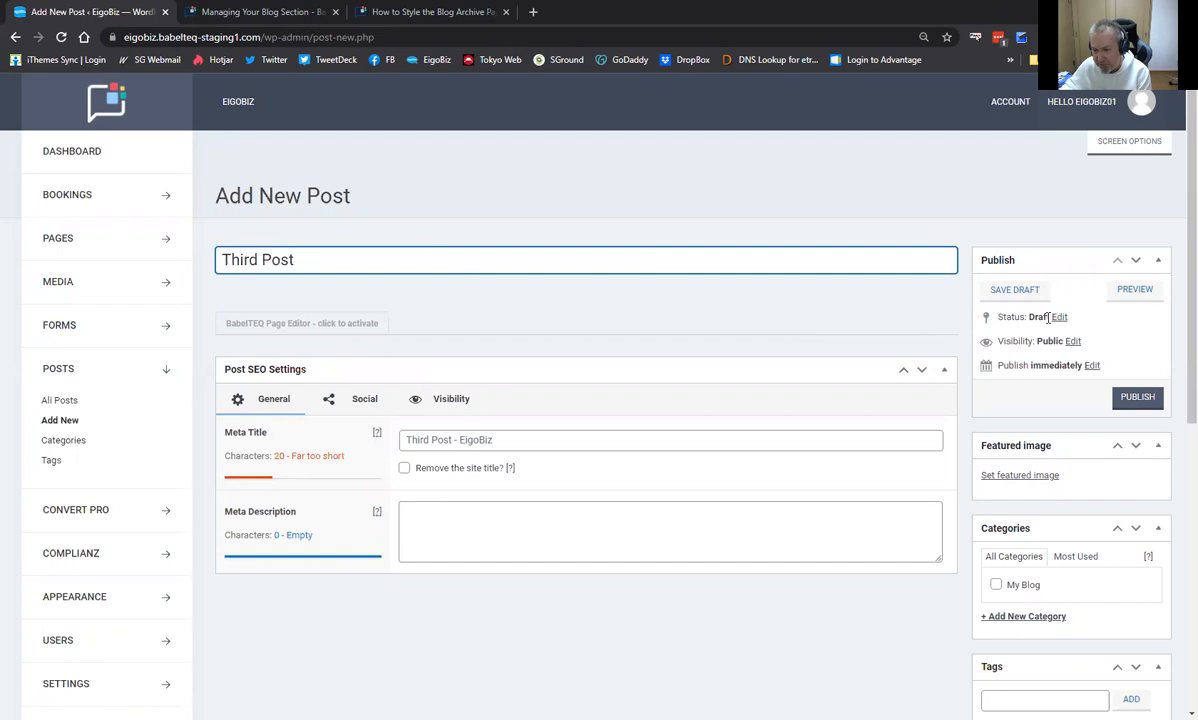
left_click(1071, 342)
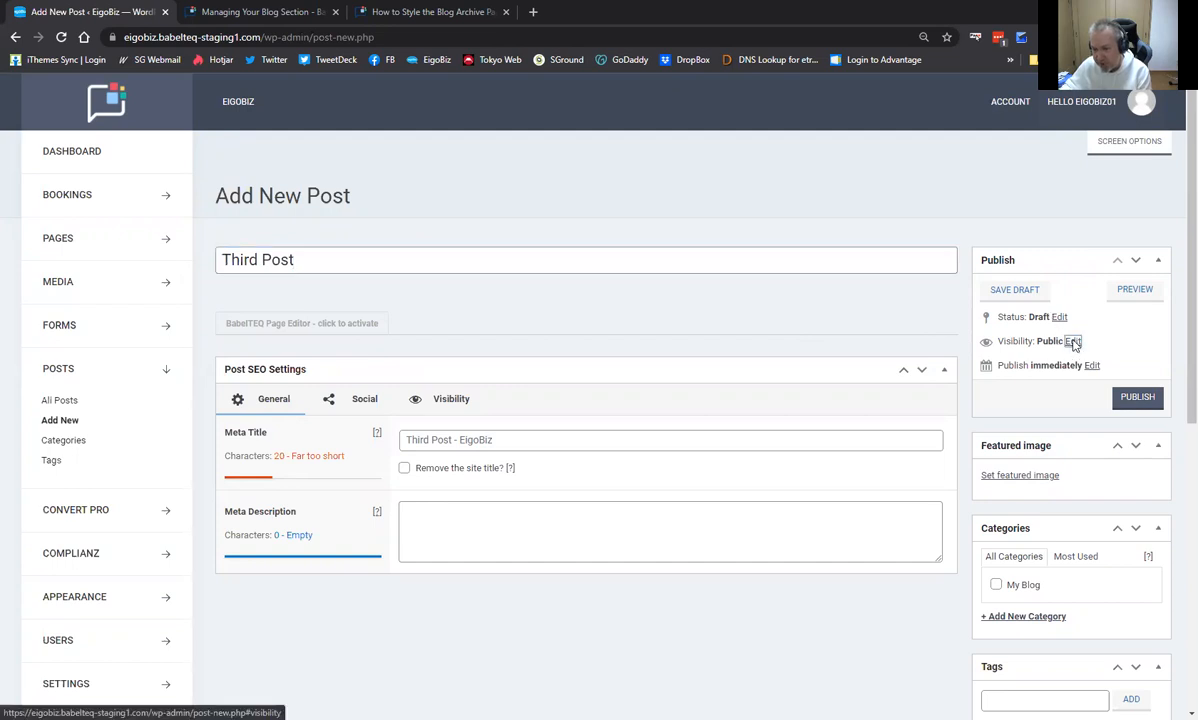
left_click(986, 398)
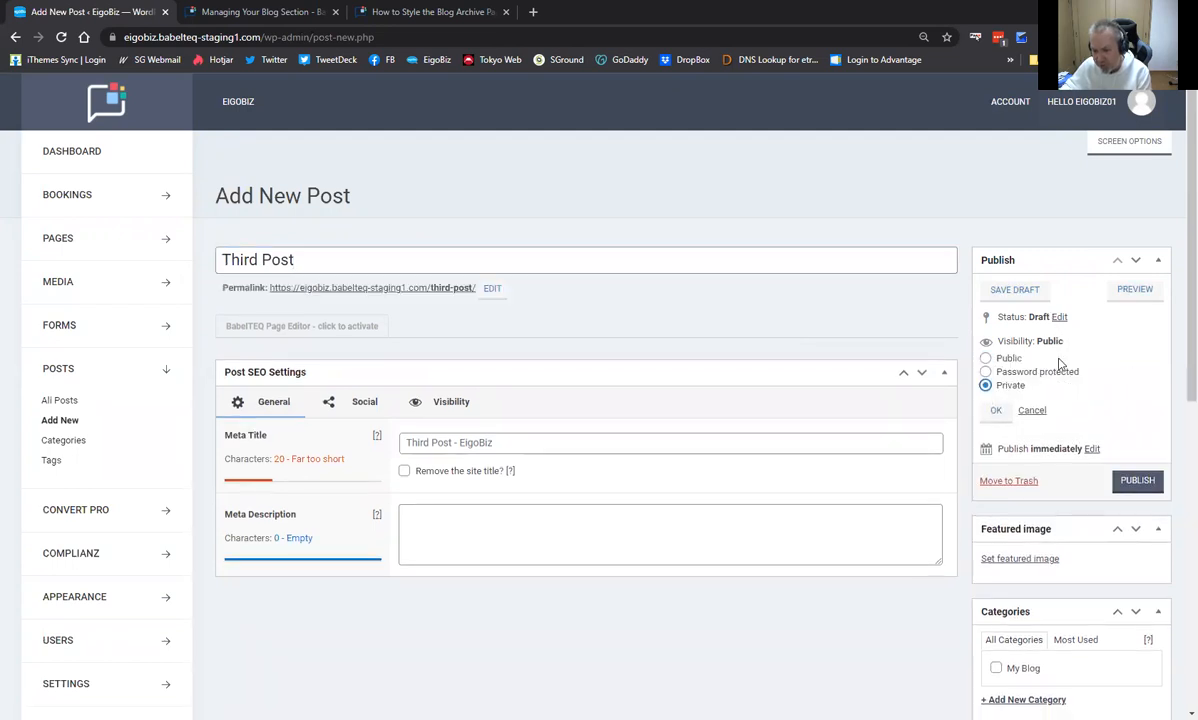
Search Instant Images for "reading" and set the photo of a girl reading a book as the new post's featured image
left_click(1035, 565)
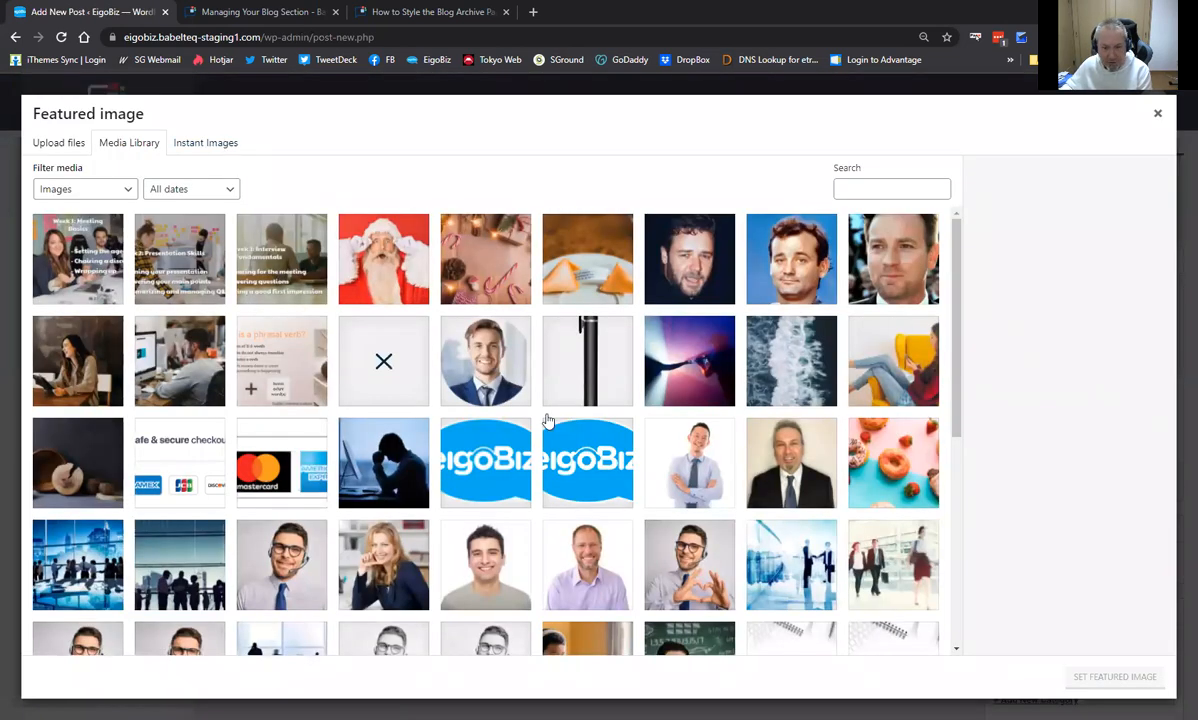
left_click(206, 146)
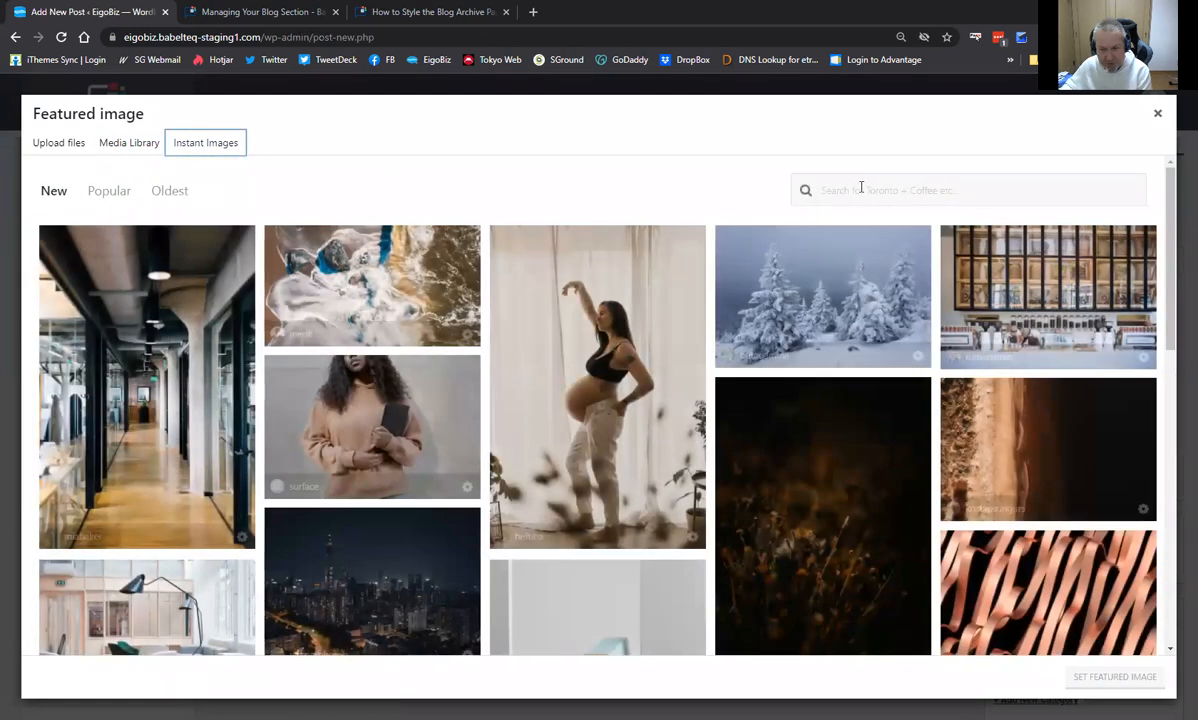
left_click(865, 193)
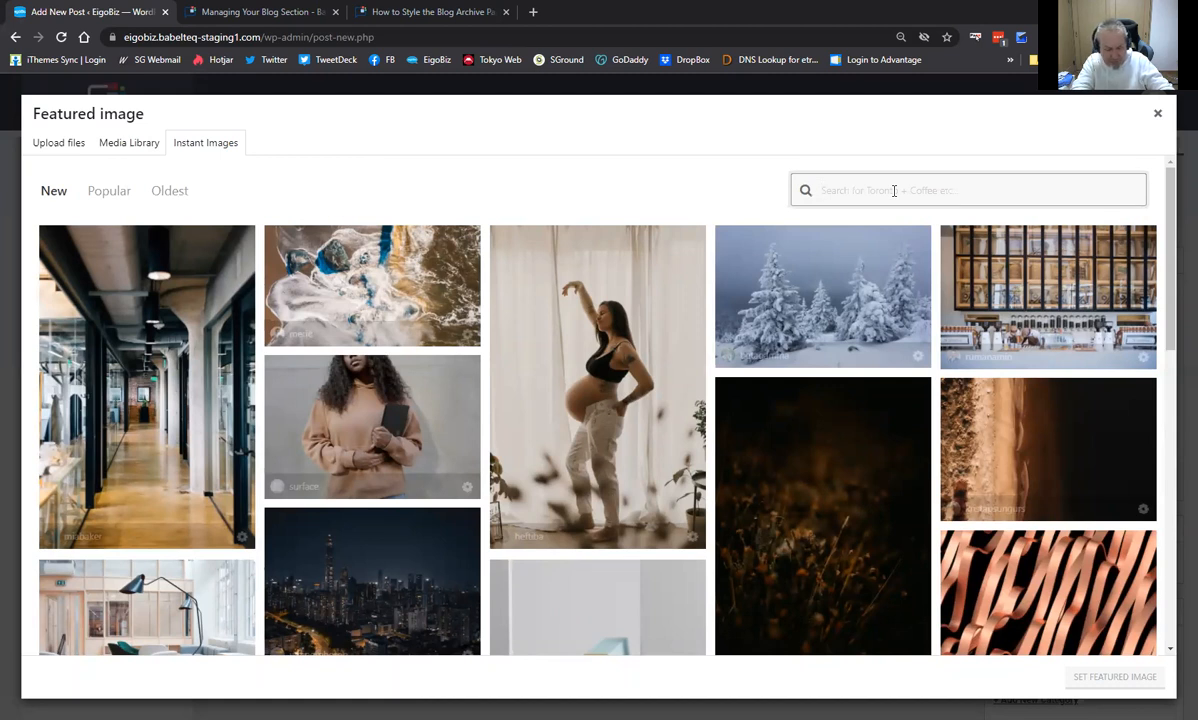
type("reading")
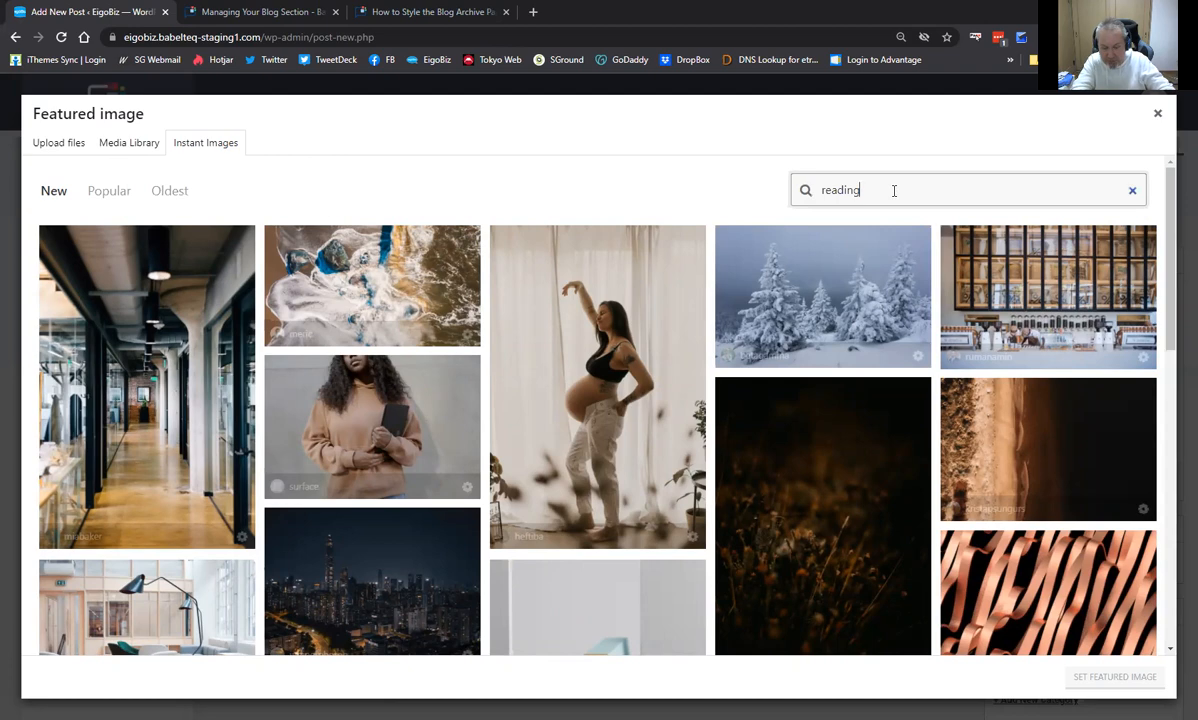
key("Return")
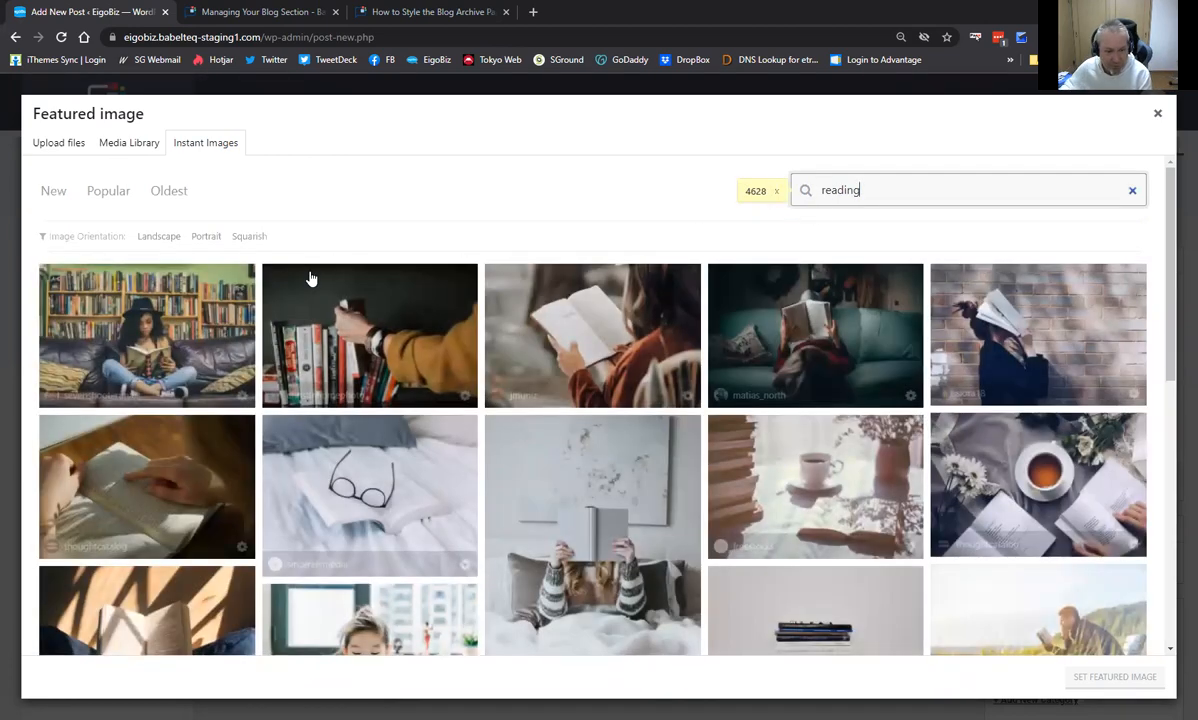
left_click(610, 354)
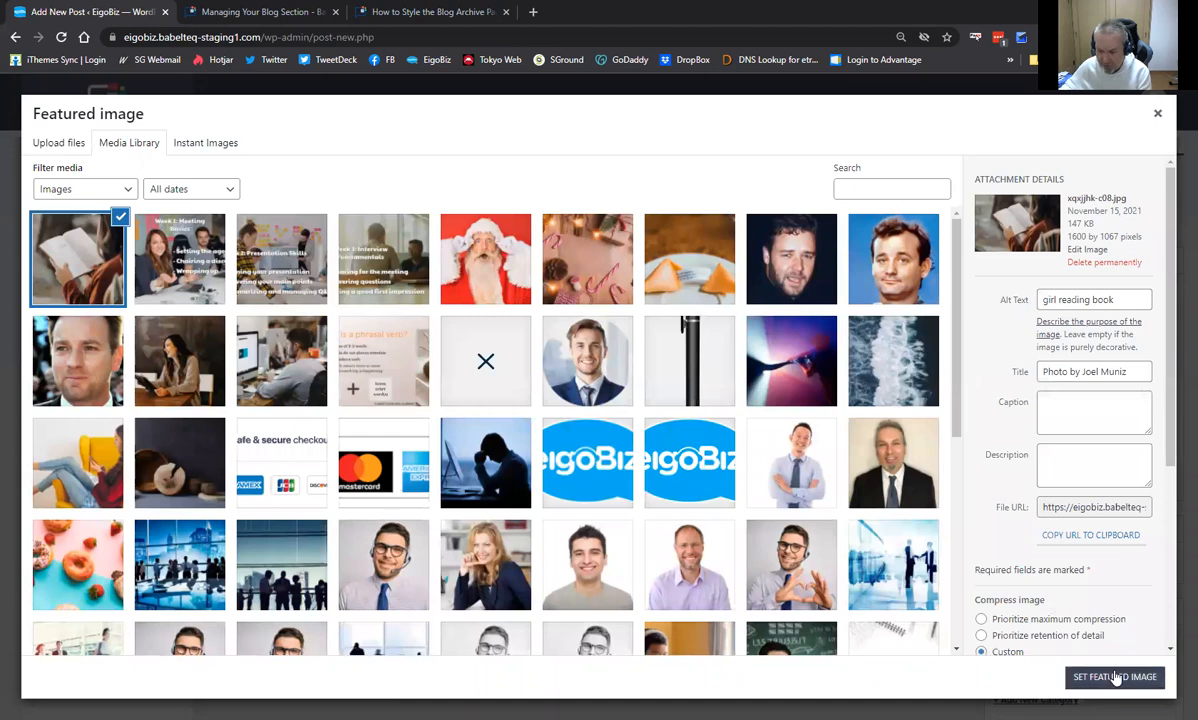
left_click(1117, 678)
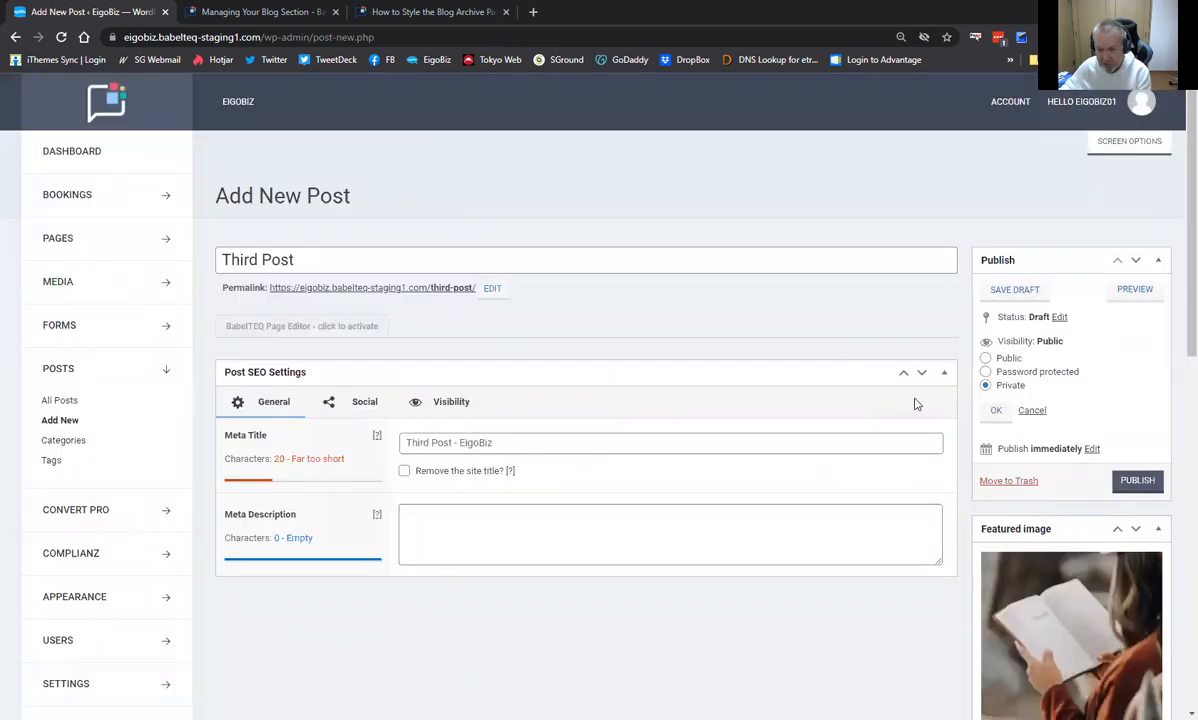
Assign the Third Post to the My Blog category and publish it with Private visibility
scroll(914, 403, "down", 2)
scroll(815, 492, "up", 2)
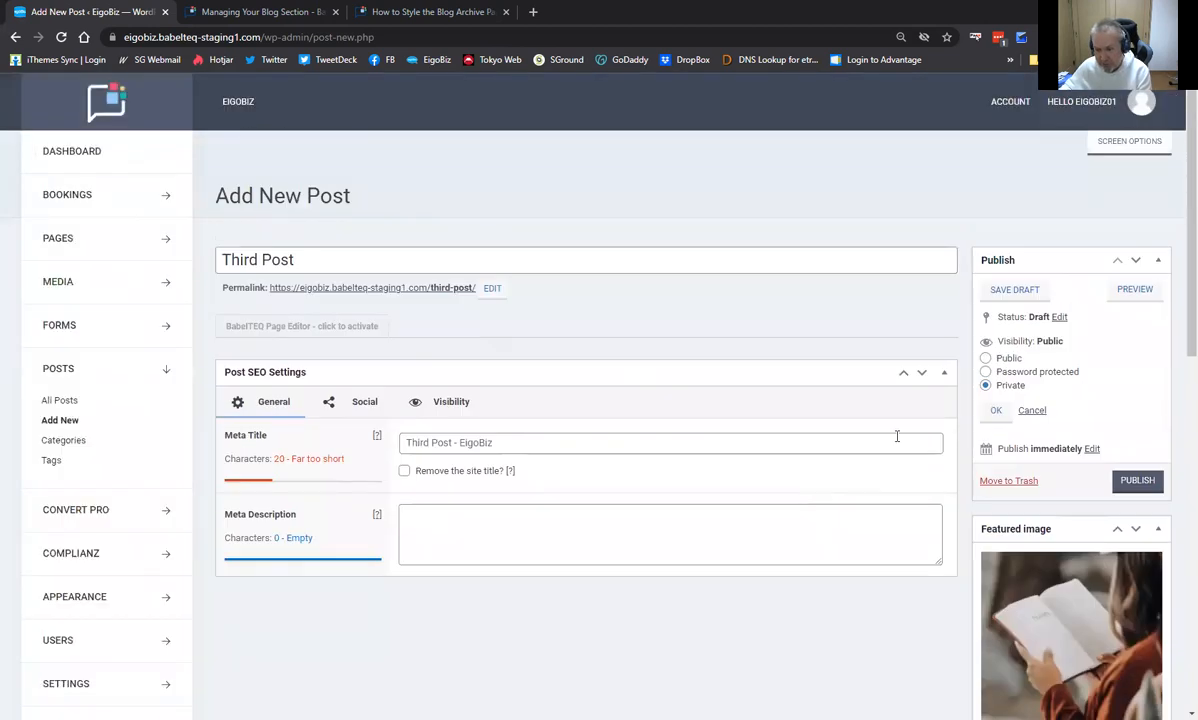
scroll(952, 417, "down", 4)
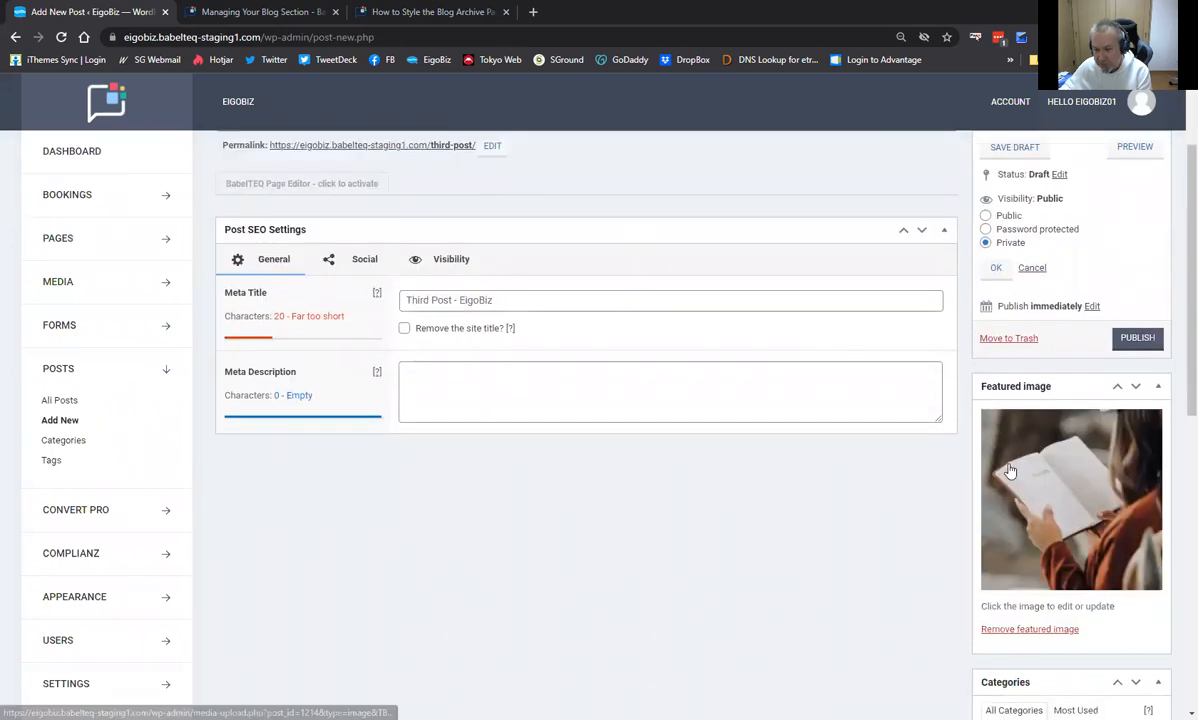
scroll(1024, 497, "down", 2)
left_click(996, 454)
scroll(922, 516, "down", 2)
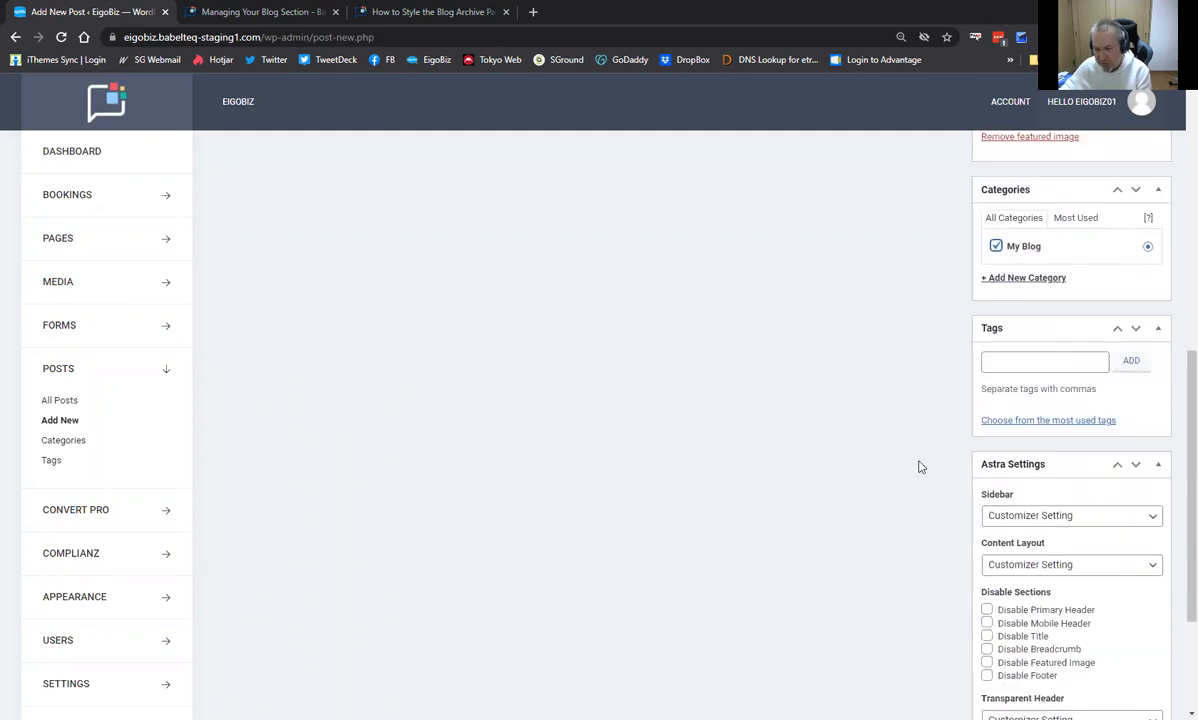
scroll(900, 480, "down", 2)
scroll(865, 437, "up", 10)
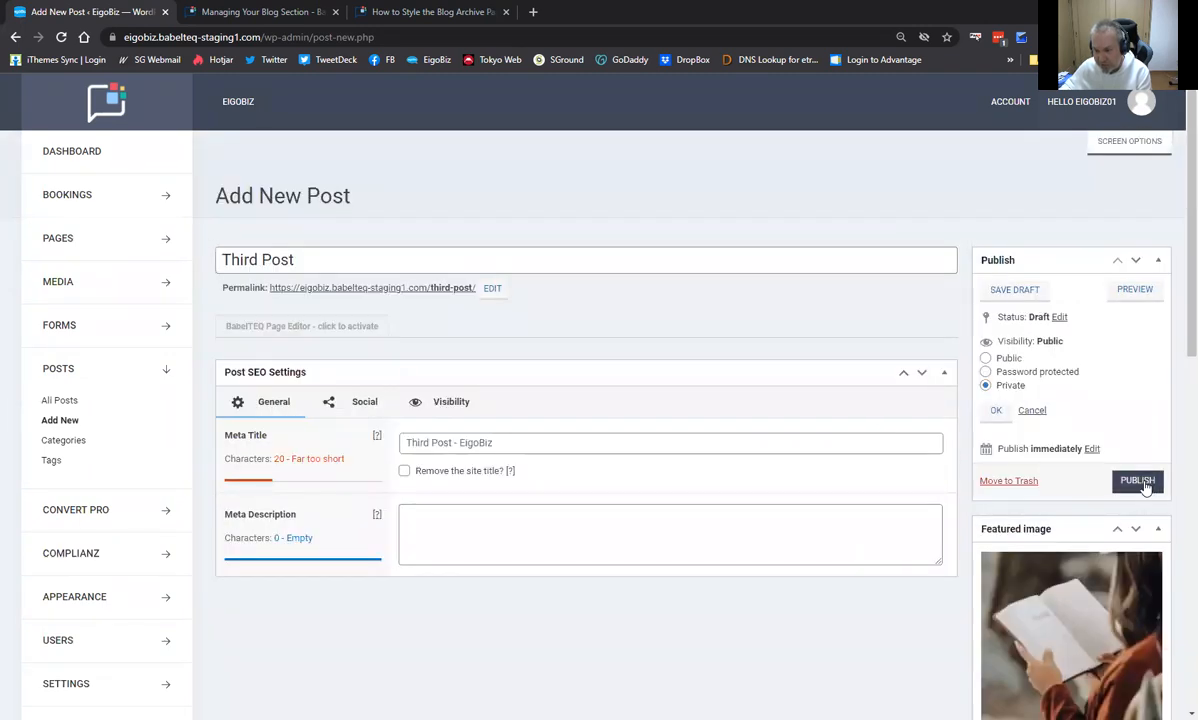
left_click(1138, 481)
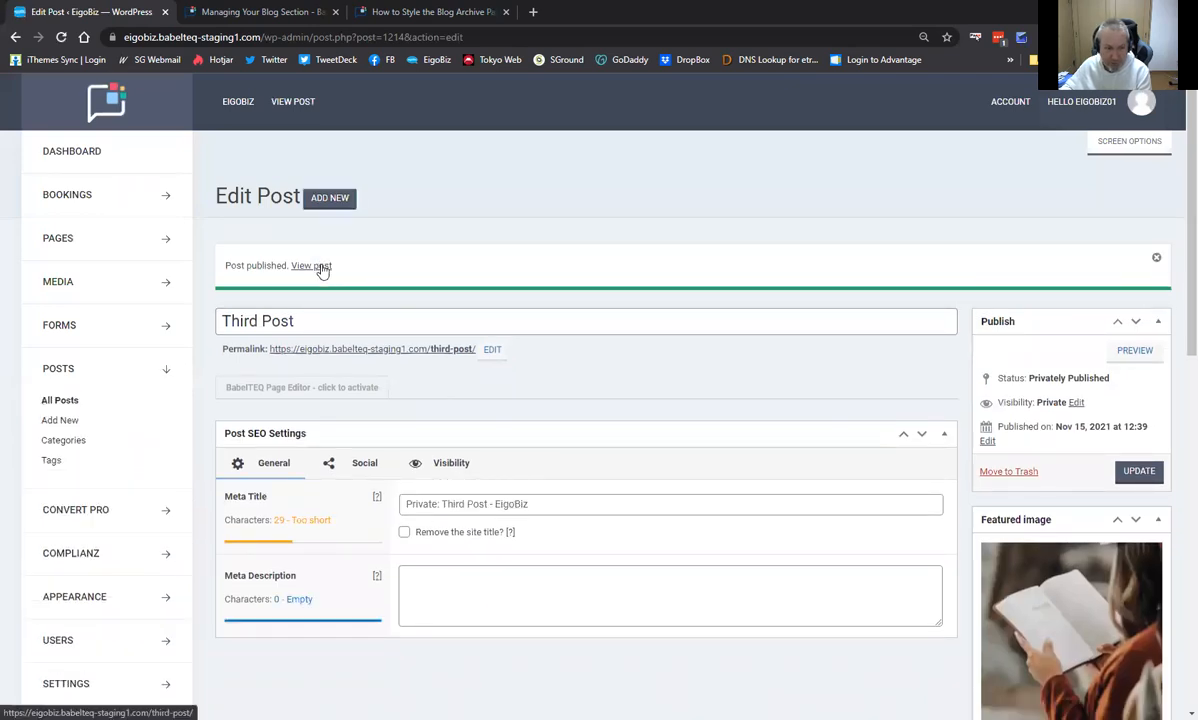
View the privately published Third Post on the site and refresh the page to check its layout
left_click(321, 266)
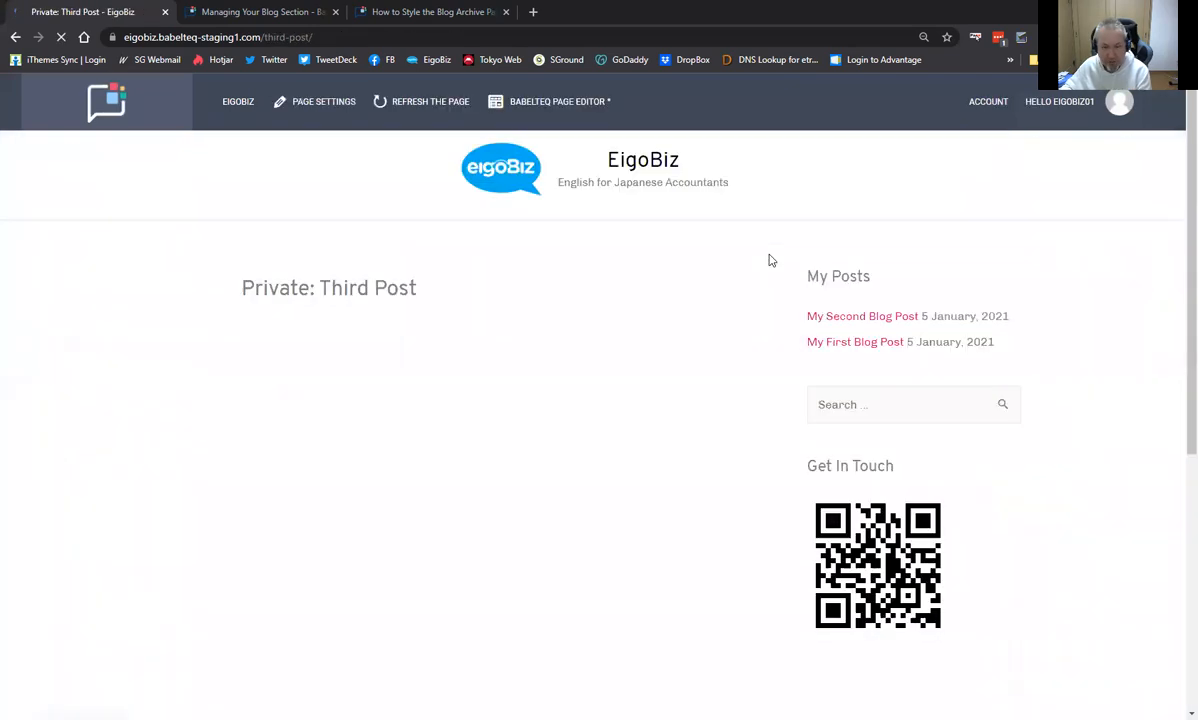
scroll(715, 321, "down", 3)
scroll(690, 361, "up", 3)
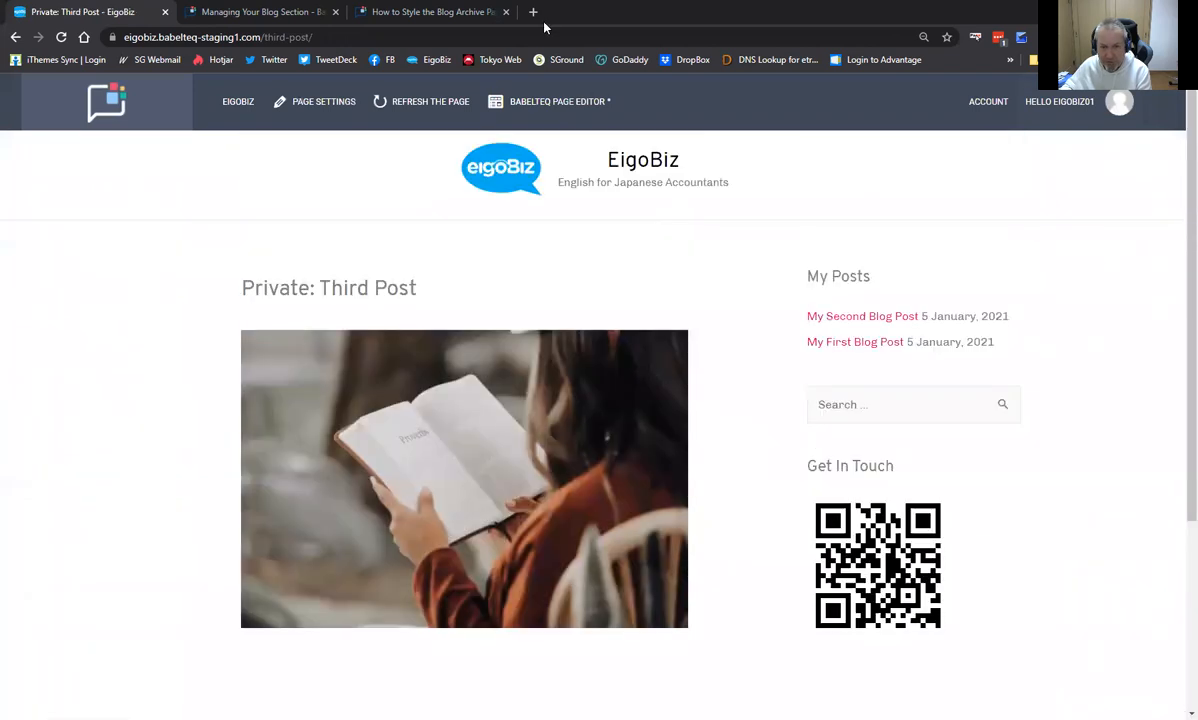
left_click(410, 108)
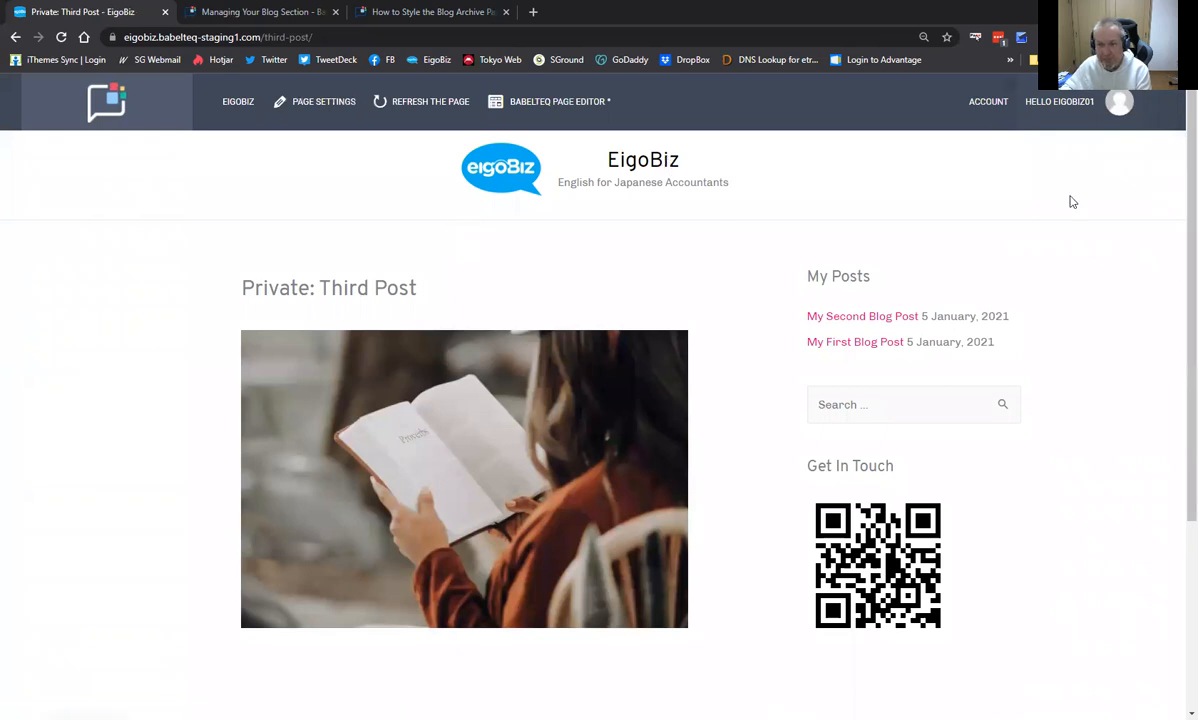
scroll(537, 406, "down", 3)
scroll(537, 398, "up", 2)
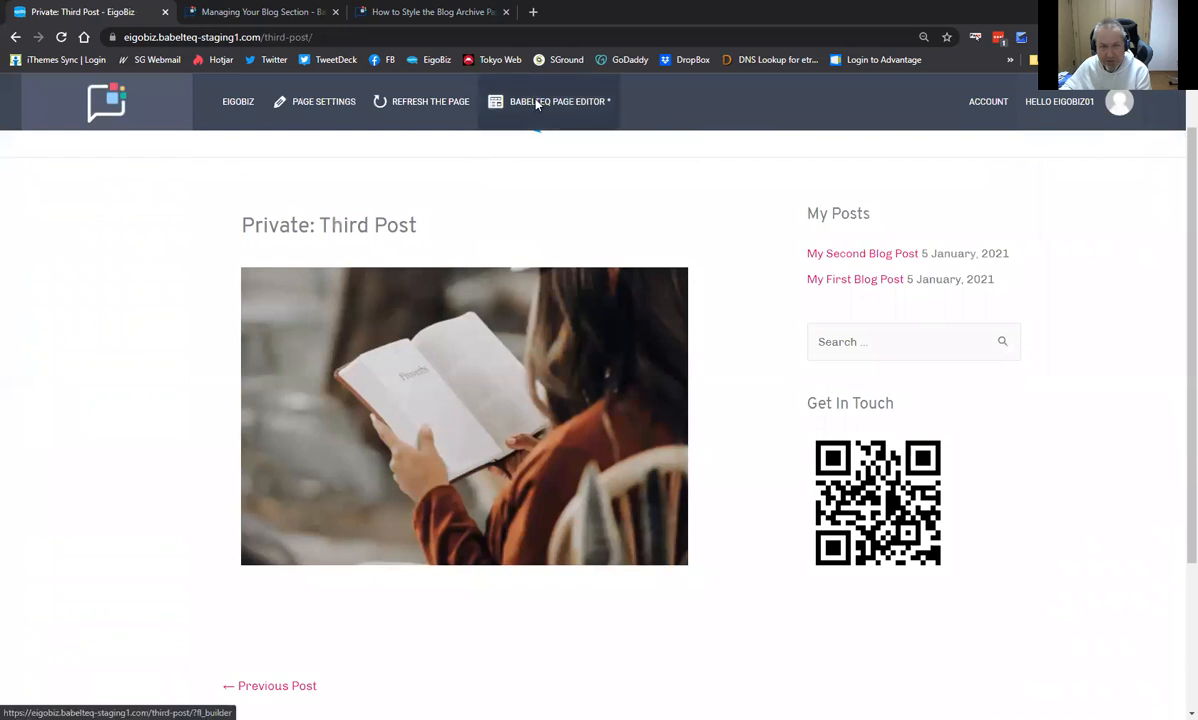
In the BabelTEQ Page Editor, add a Text Editor module below the featured image reading "This is some text about reading skills." and save it
left_click(505, 98)
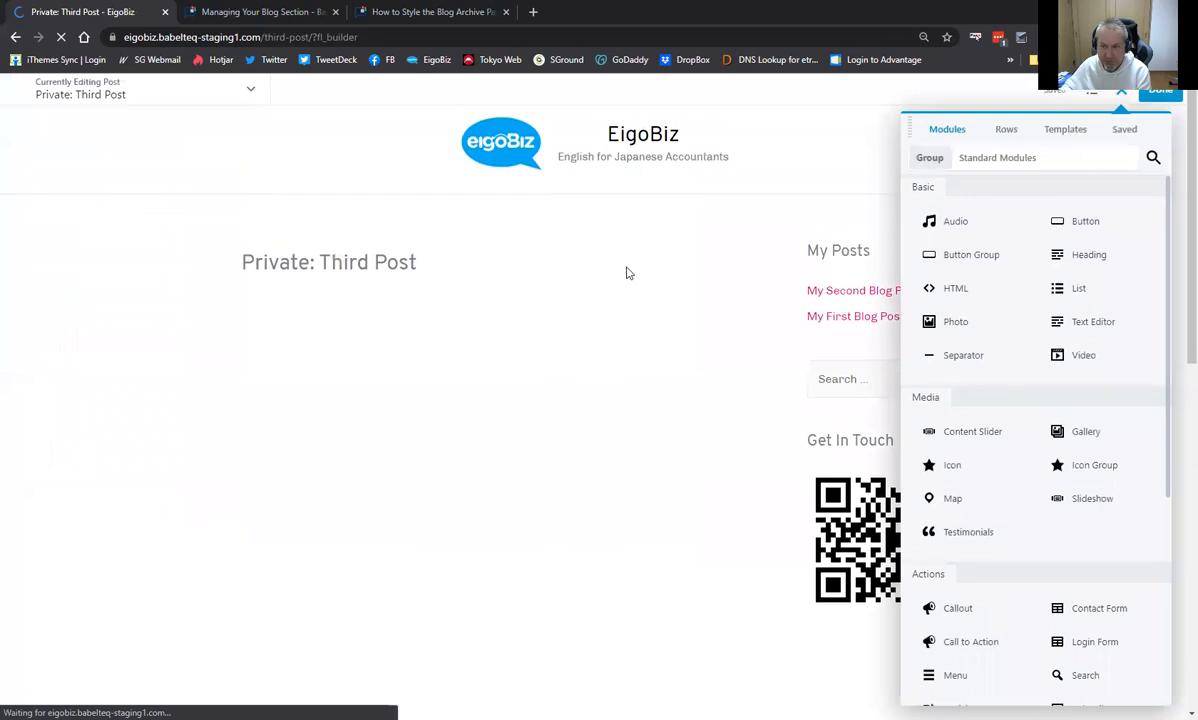
left_click_drag(1094, 321, 450, 532)
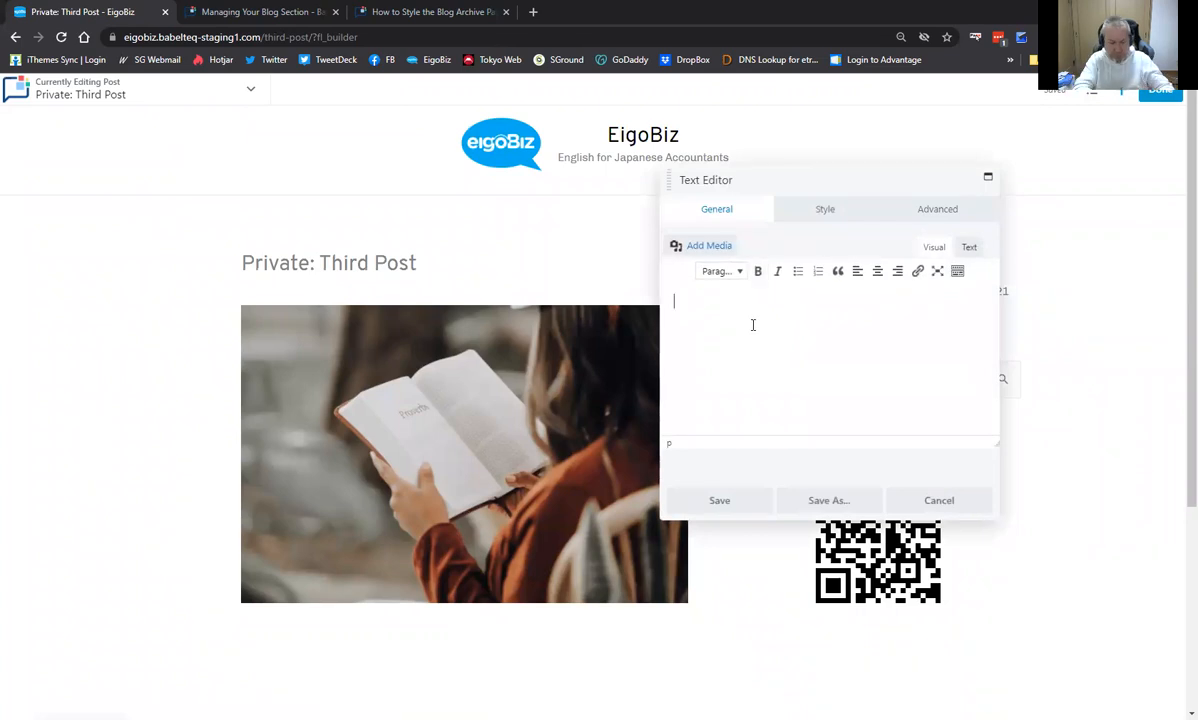
type("This is some text about")
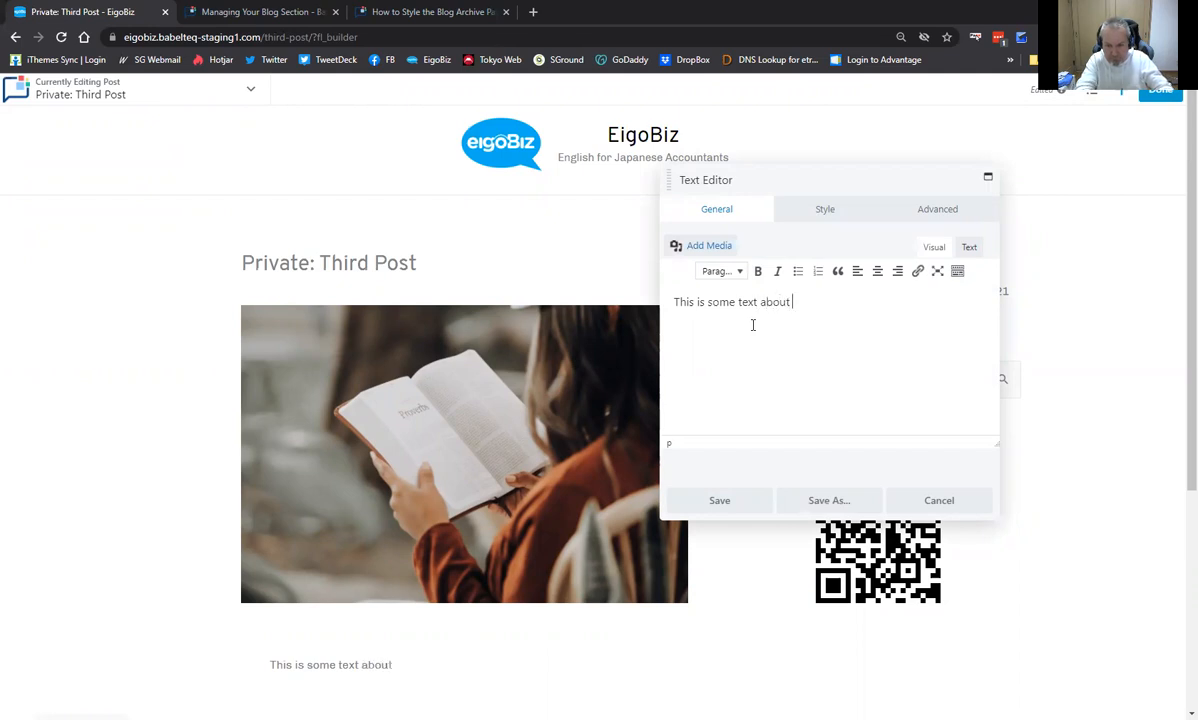
type(" reading ski")
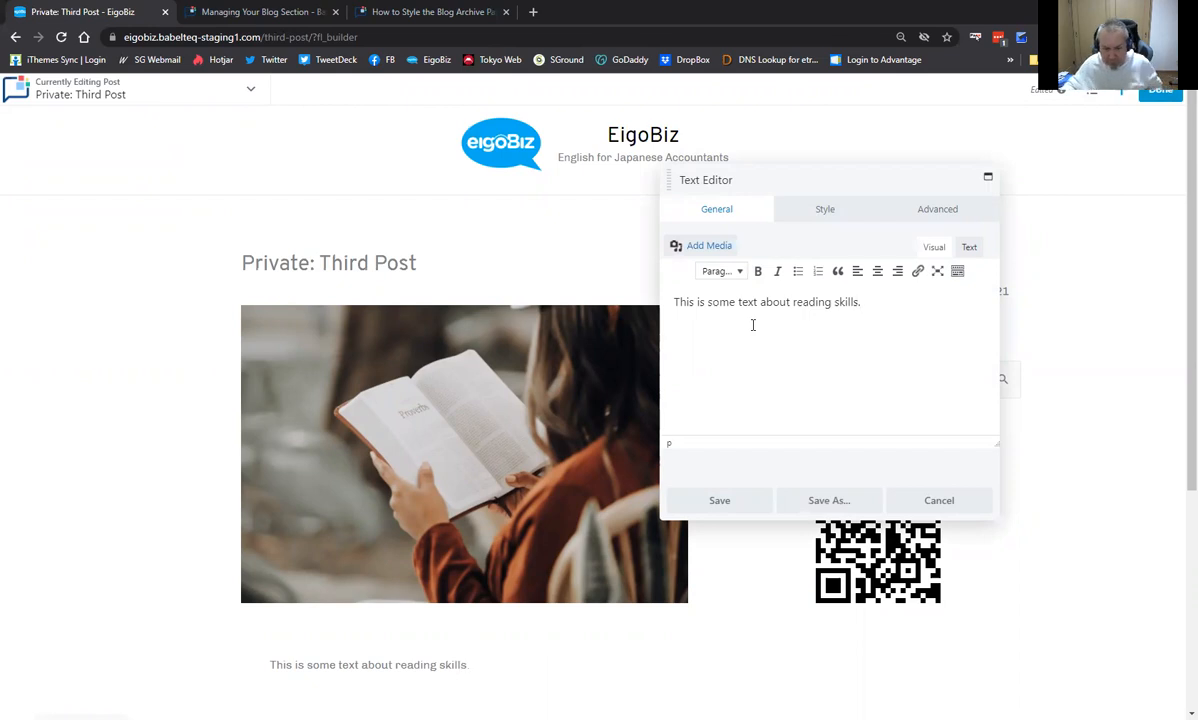
type("lls.")
left_click(722, 503)
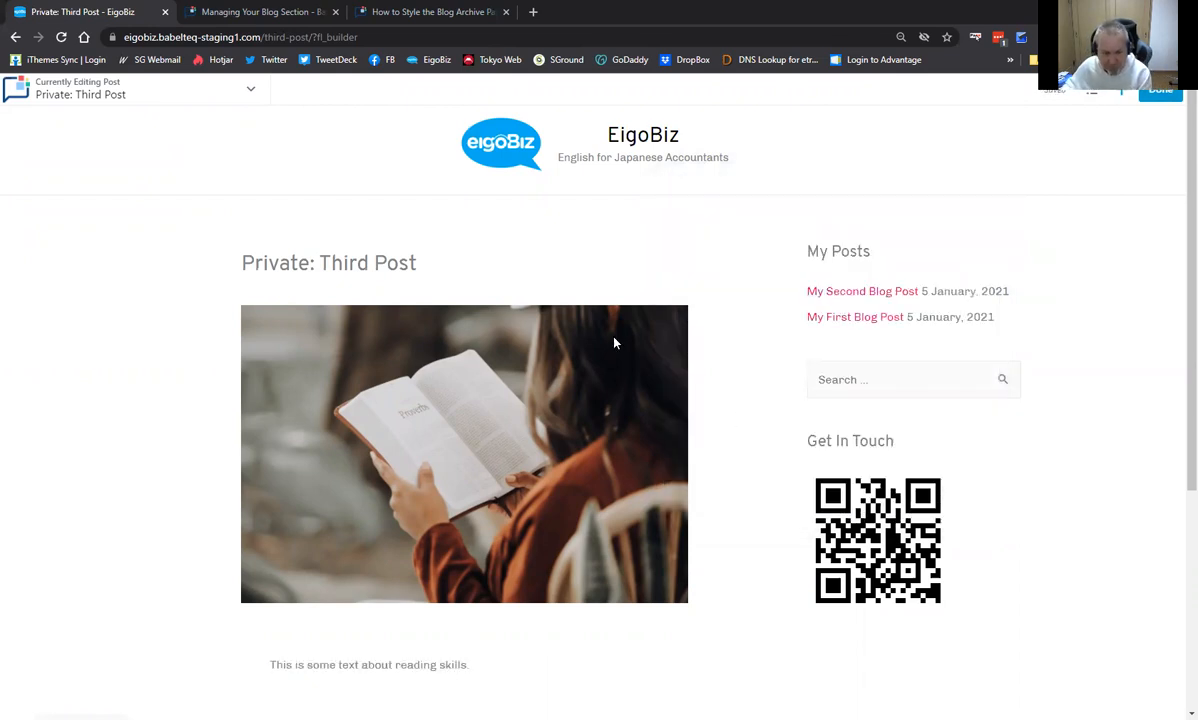
Review the new text under the post's image, finish editing and publish the page editor changes
scroll(640, 370, "down", 1)
scroll(678, 404, "down", 2)
scroll(738, 401, "up", 3)
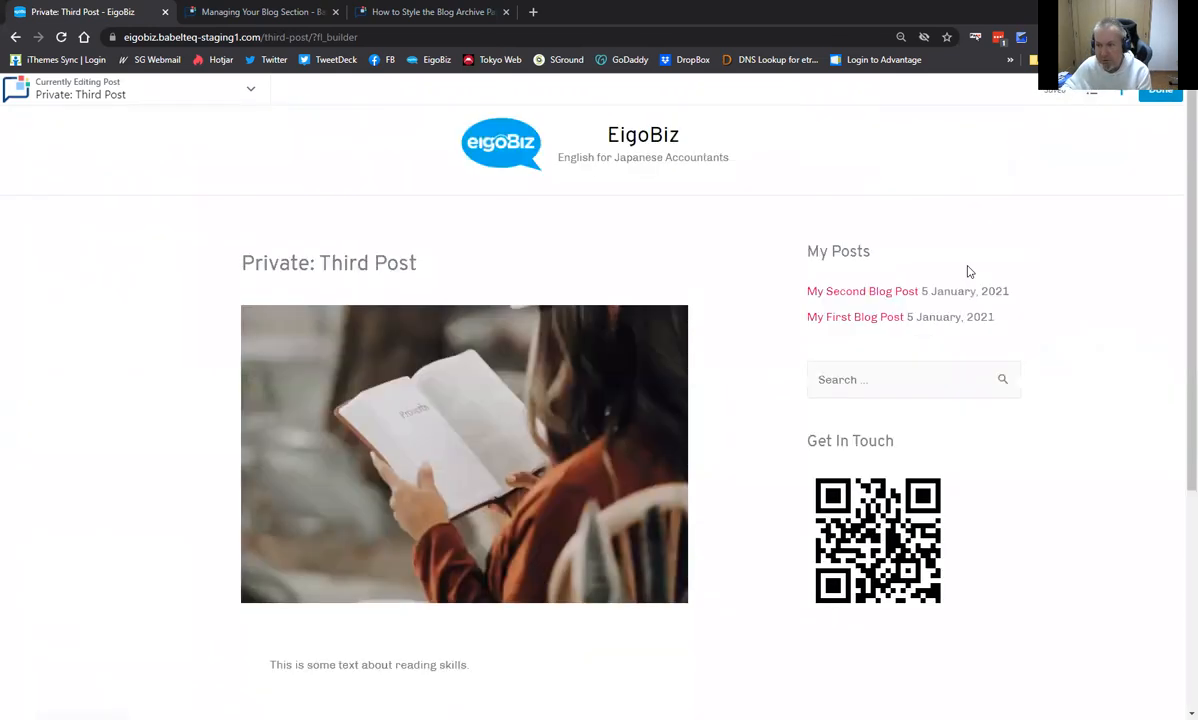
left_click(1162, 95)
left_click(1097, 95)
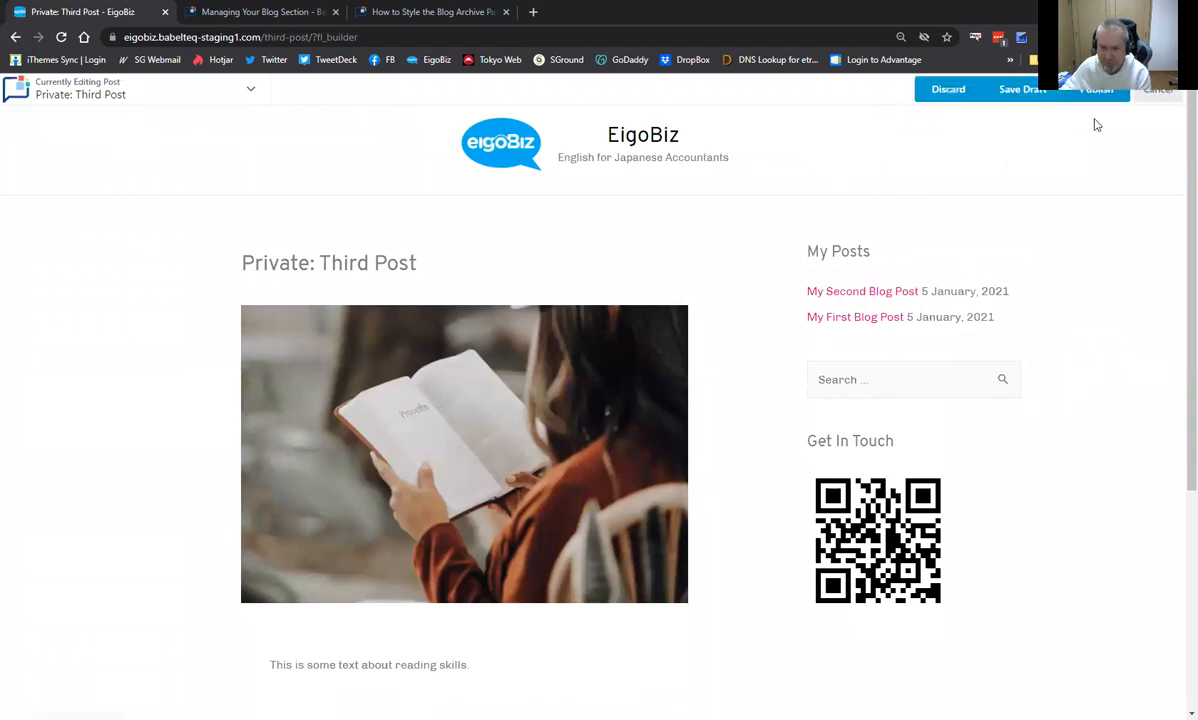
Refresh the Third Post page and look it over from the image down to the footer
scroll(775, 434, "down", 2)
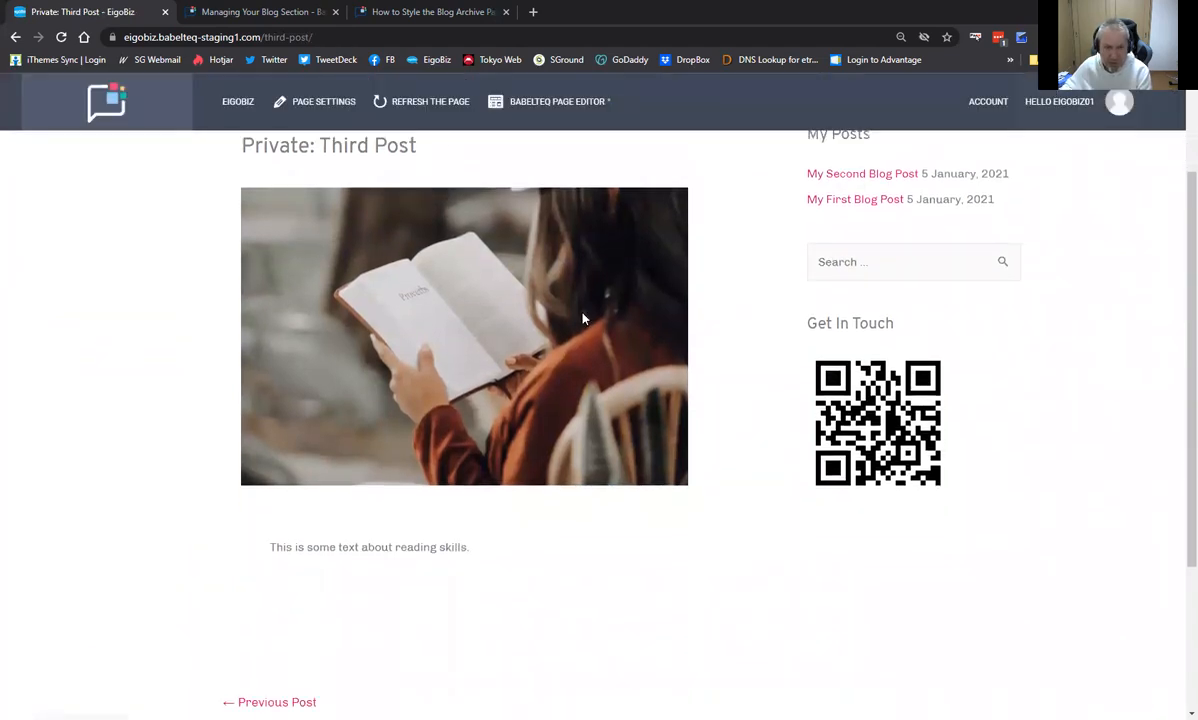
left_click(425, 105)
scroll(684, 436, "down", 5)
scroll(601, 457, "up", 5)
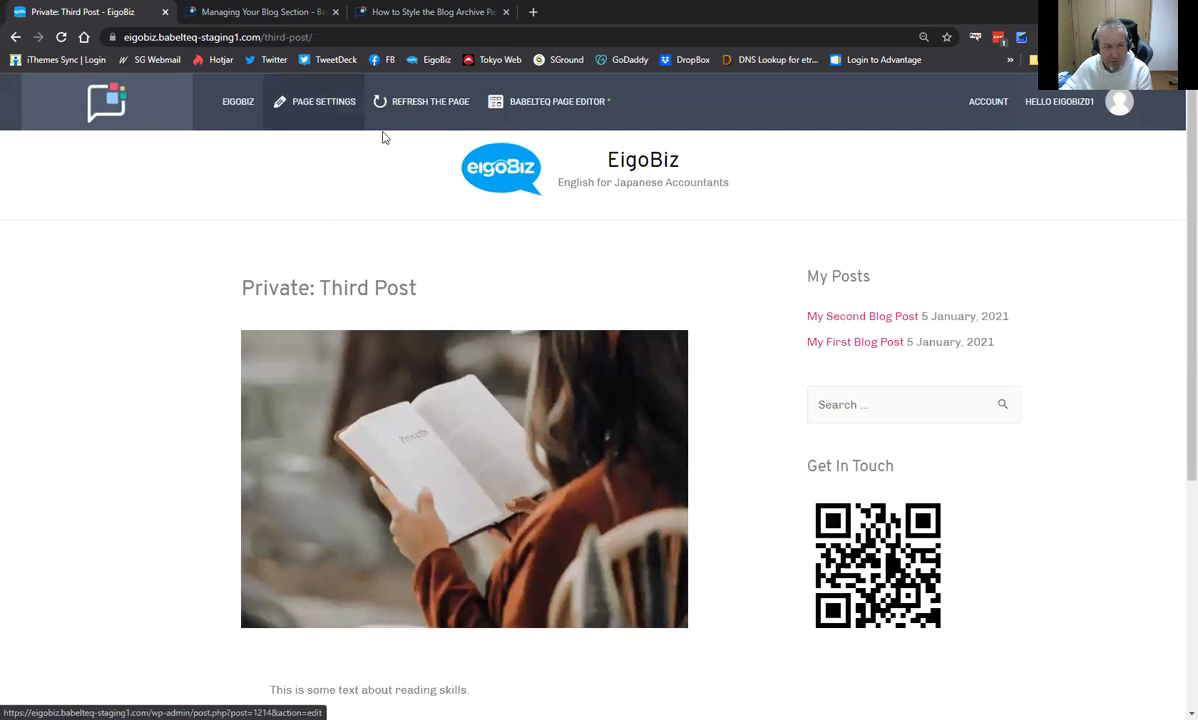
Open the Third Post's page settings, change its visibility to Public and publish the change
mouse_move(235, 126)
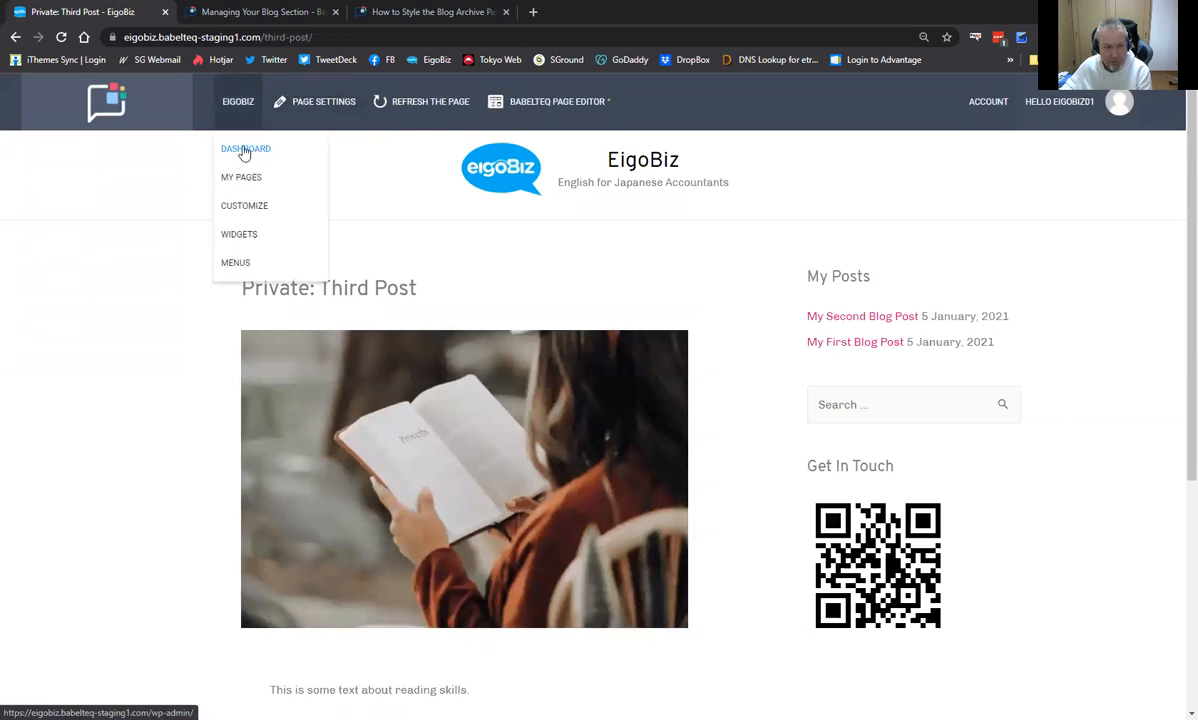
left_click(315, 113)
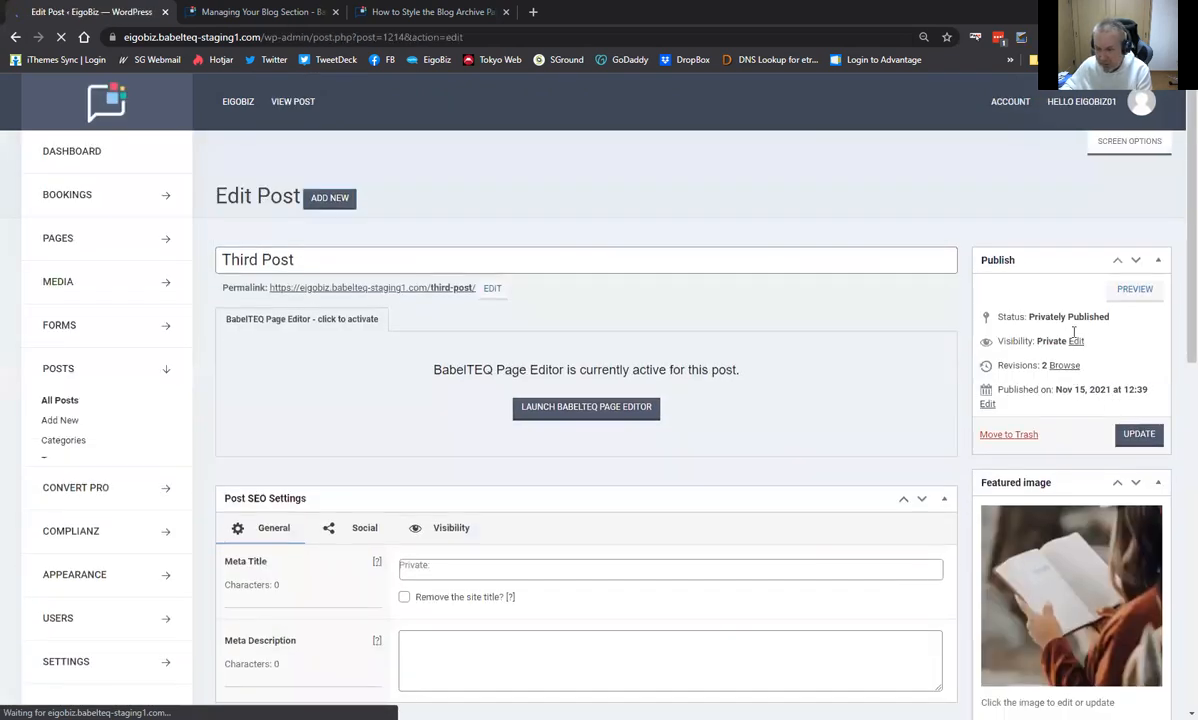
left_click(1075, 341)
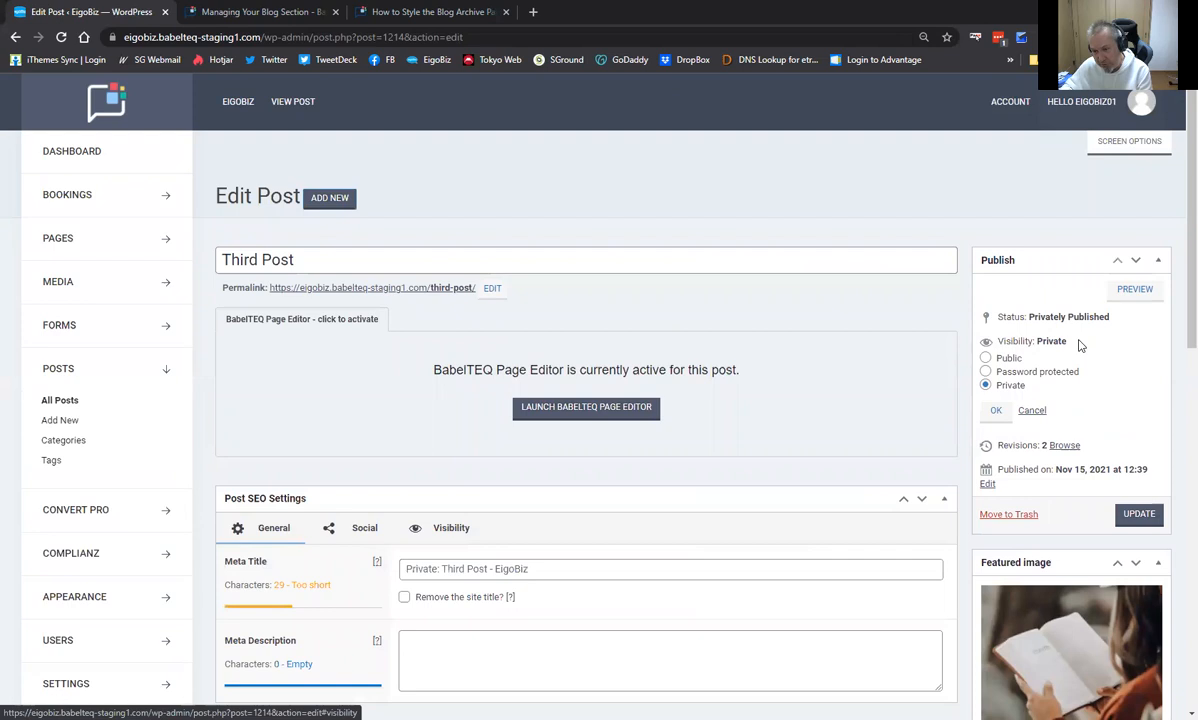
left_click(986, 357)
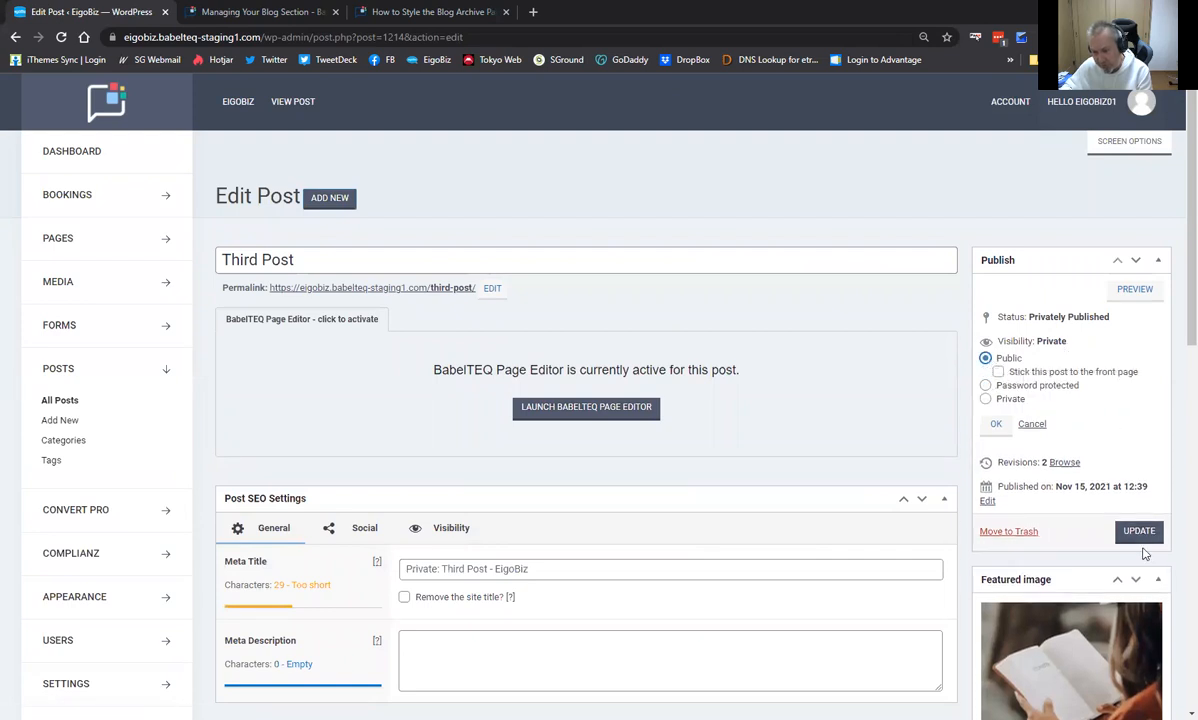
left_click(996, 424)
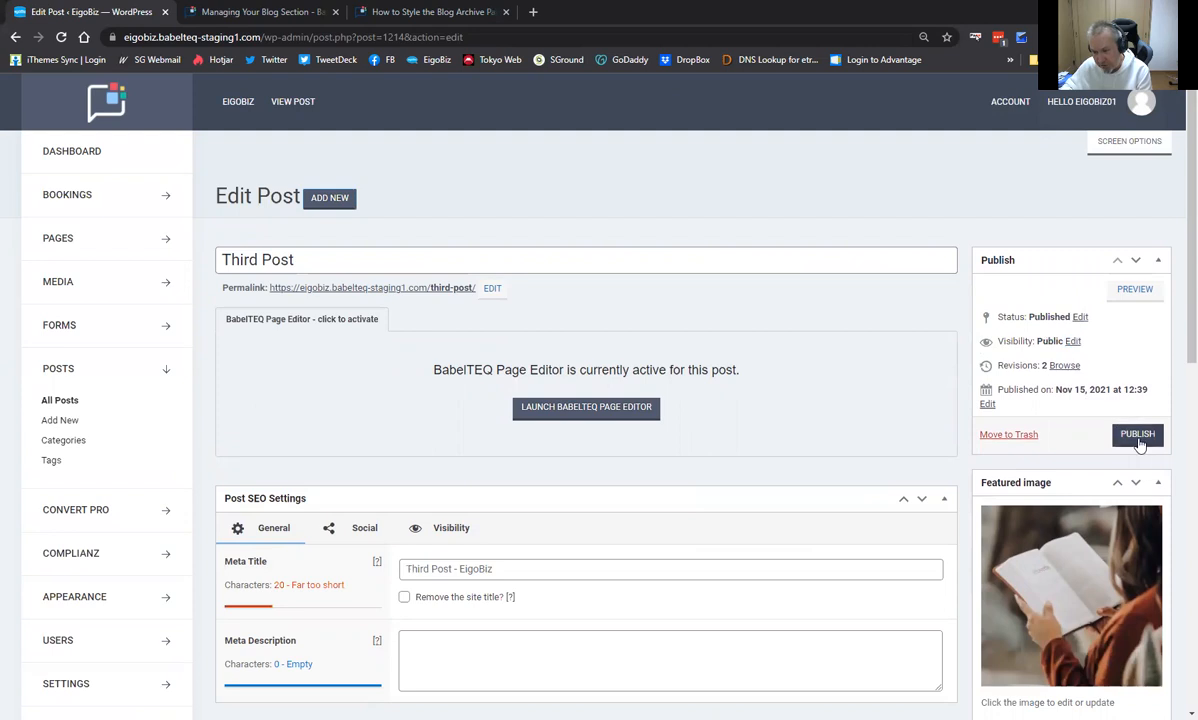
left_click(1138, 436)
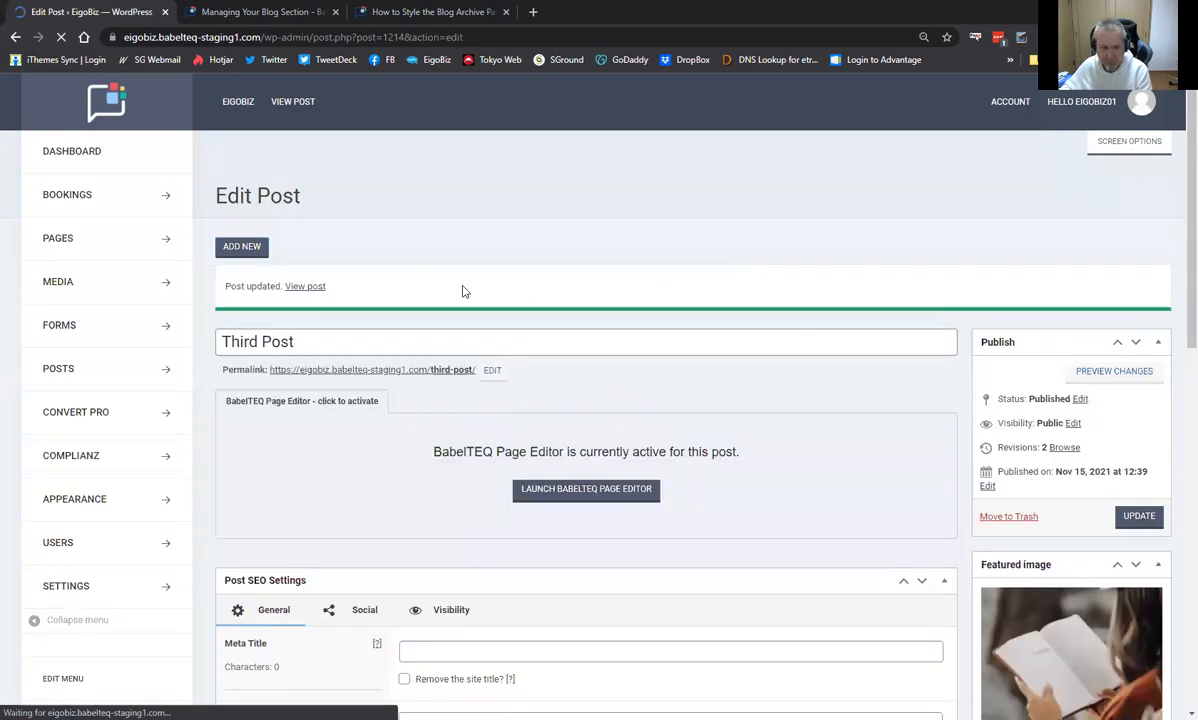
View the public version of the Third Post, including the My Posts list and the footer
left_click(299, 267)
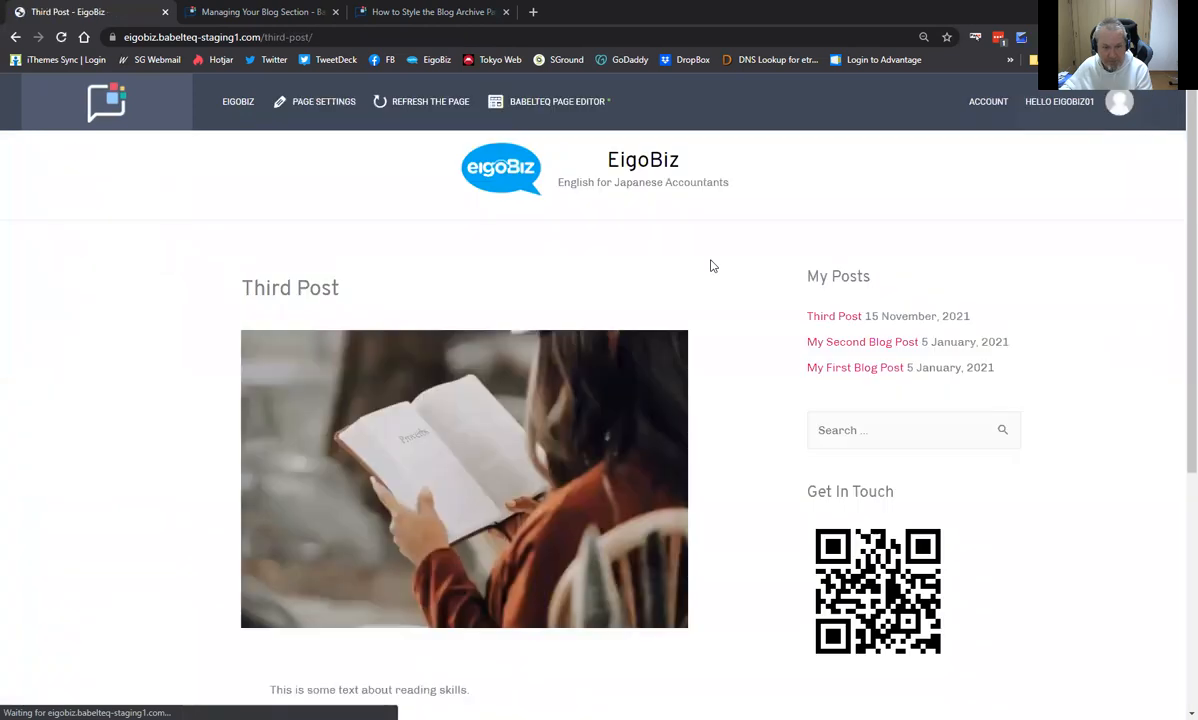
scroll(598, 360, "down", 3)
scroll(600, 420, "up", 2)
scroll(700, 500, "down", 3)
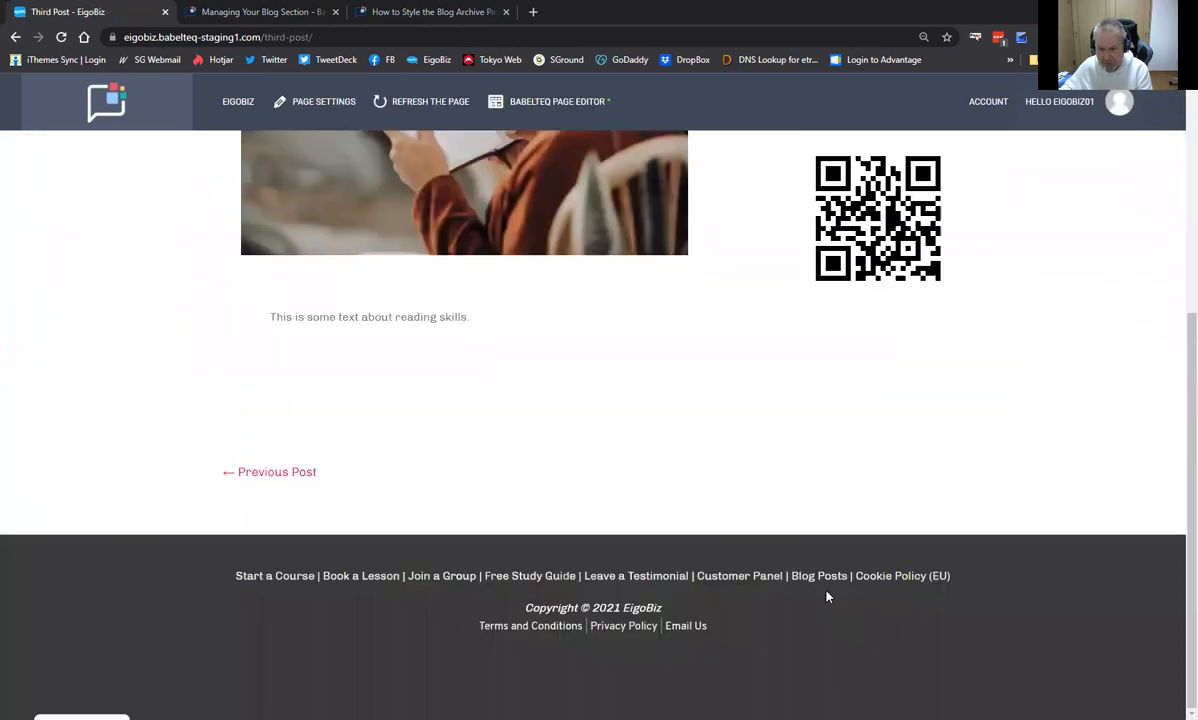
Open the Blog Posts archive from the footer and examine the listing of posts and featured images
left_click(819, 575)
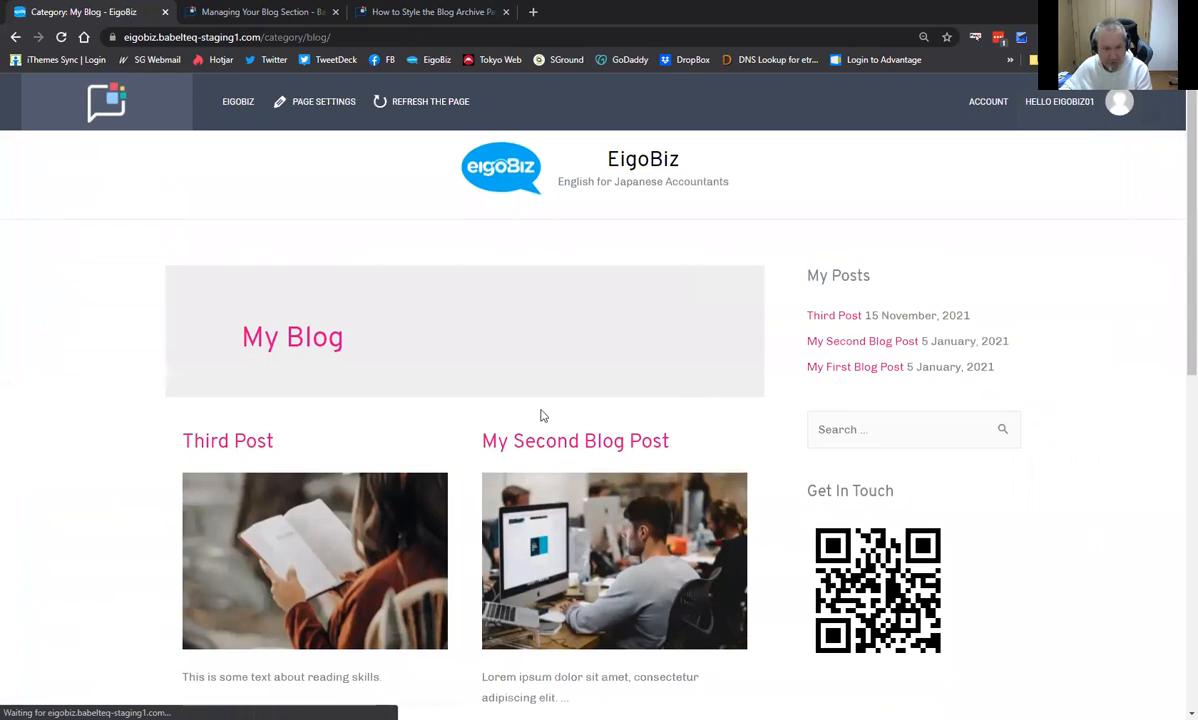
scroll(470, 370, "down", 3)
scroll(250, 328, "up", 3)
scroll(446, 505, "down", 2)
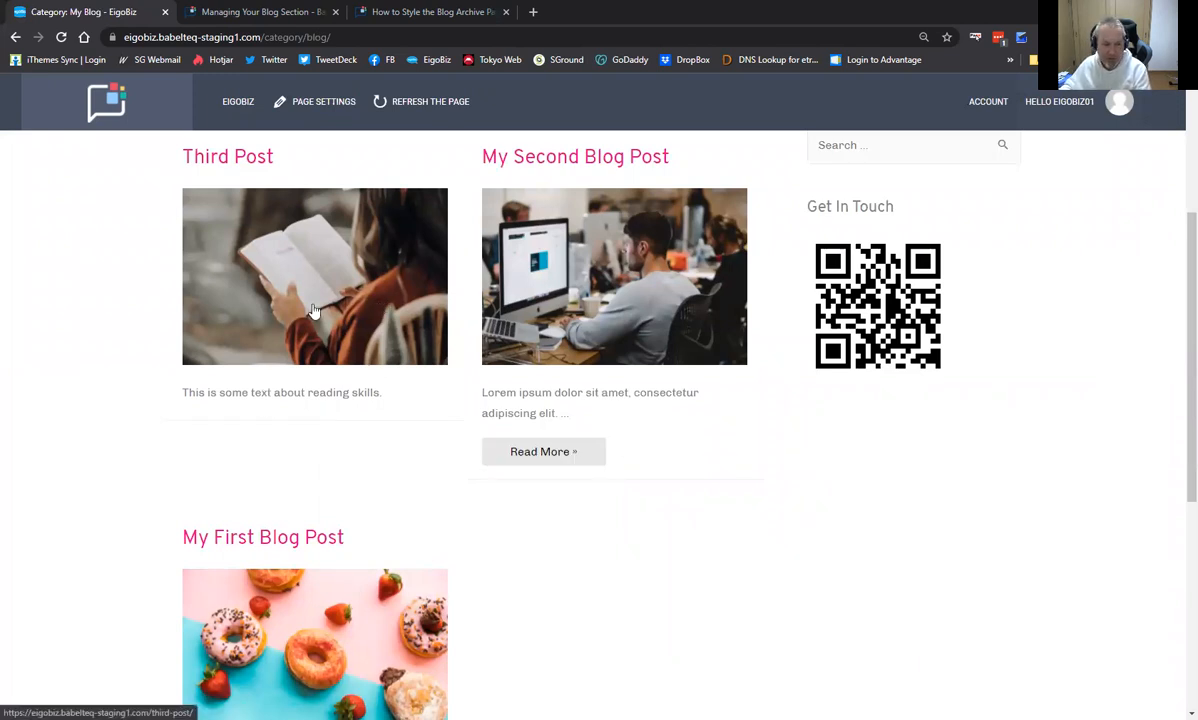
scroll(284, 320, "up", 3)
scroll(284, 300, "down", 3)
Open the Third Post from its archive thumbnail and view the full post
left_click(283, 272)
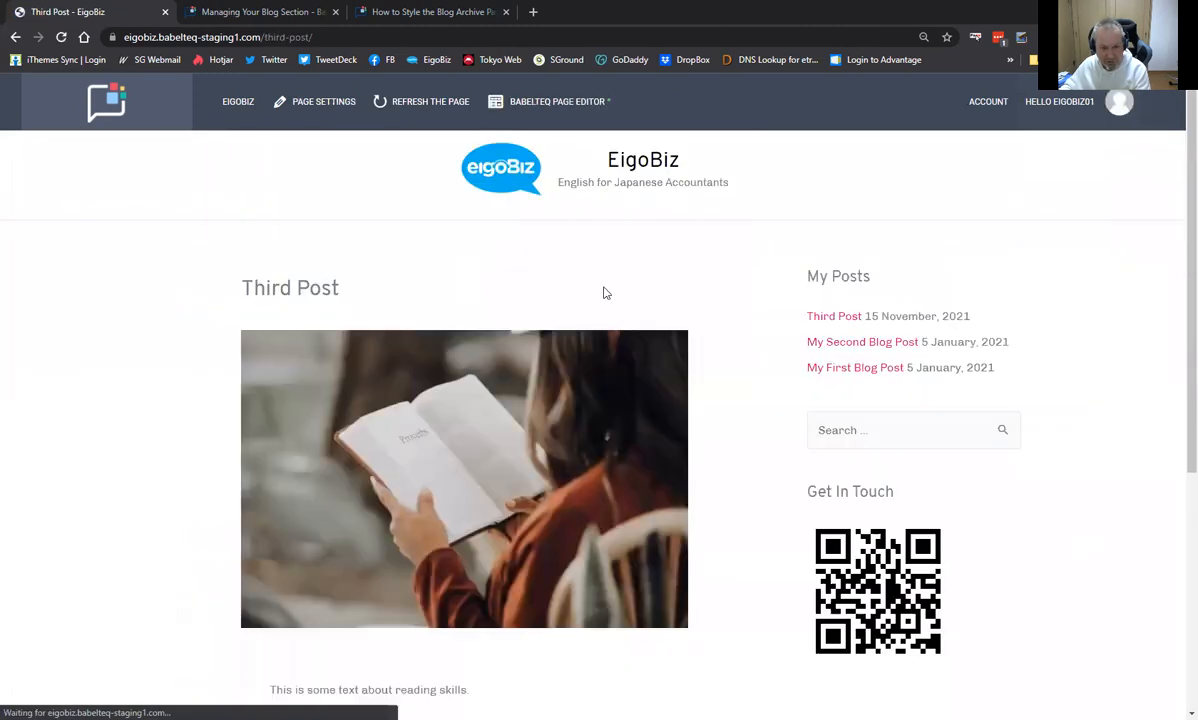
scroll(233, 332, "down", 2)
scroll(529, 482, "down", 2)
scroll(532, 482, "up", 4)
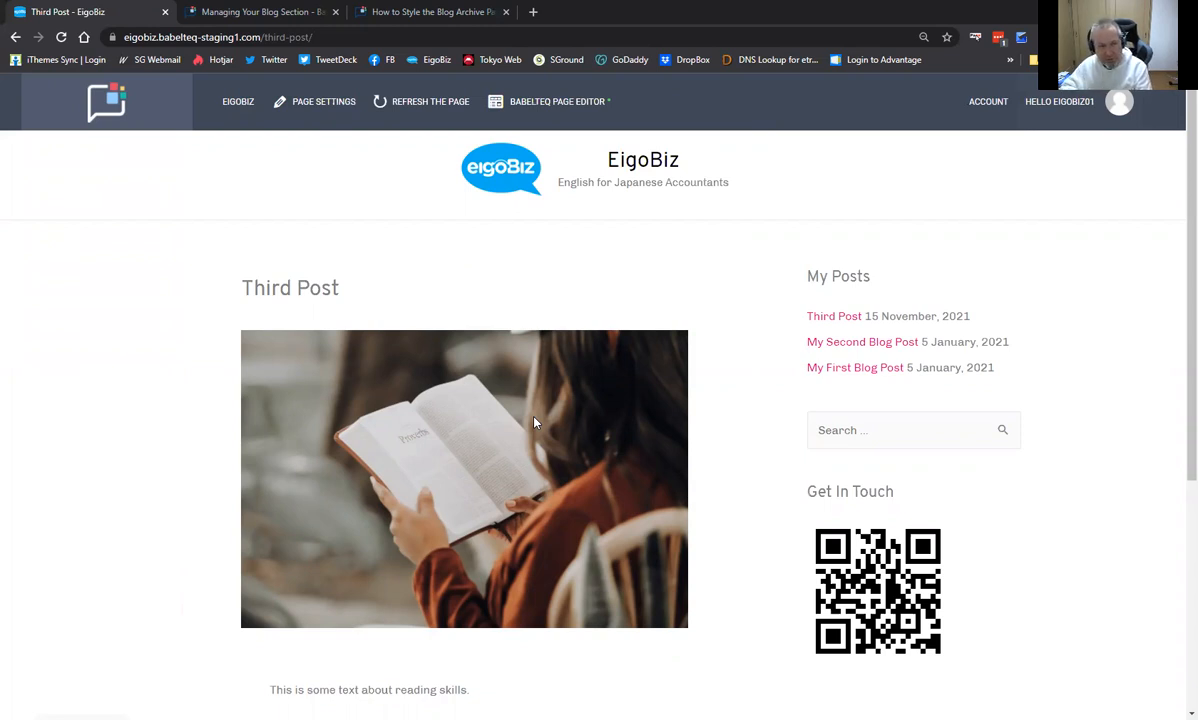
Look at the "Managing Your Blog Section" tutorial and the "How to Style the Blog Archive Page Header" tutorial
left_click(281, 11)
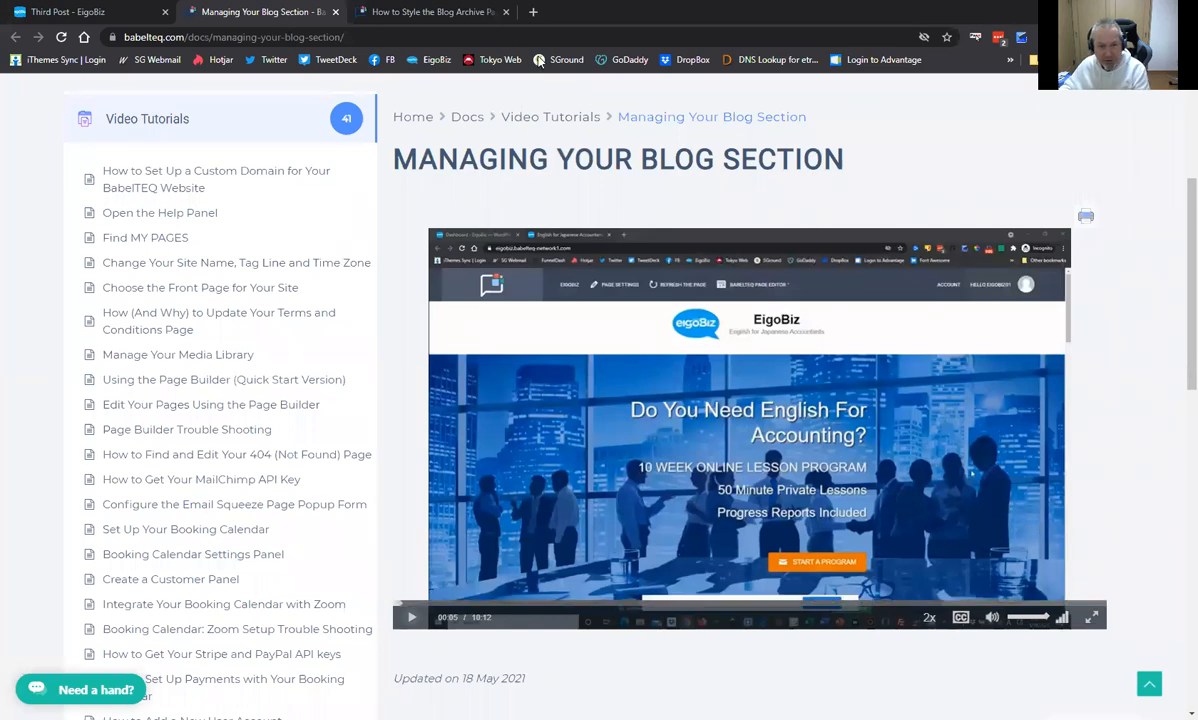
left_click(432, 12)
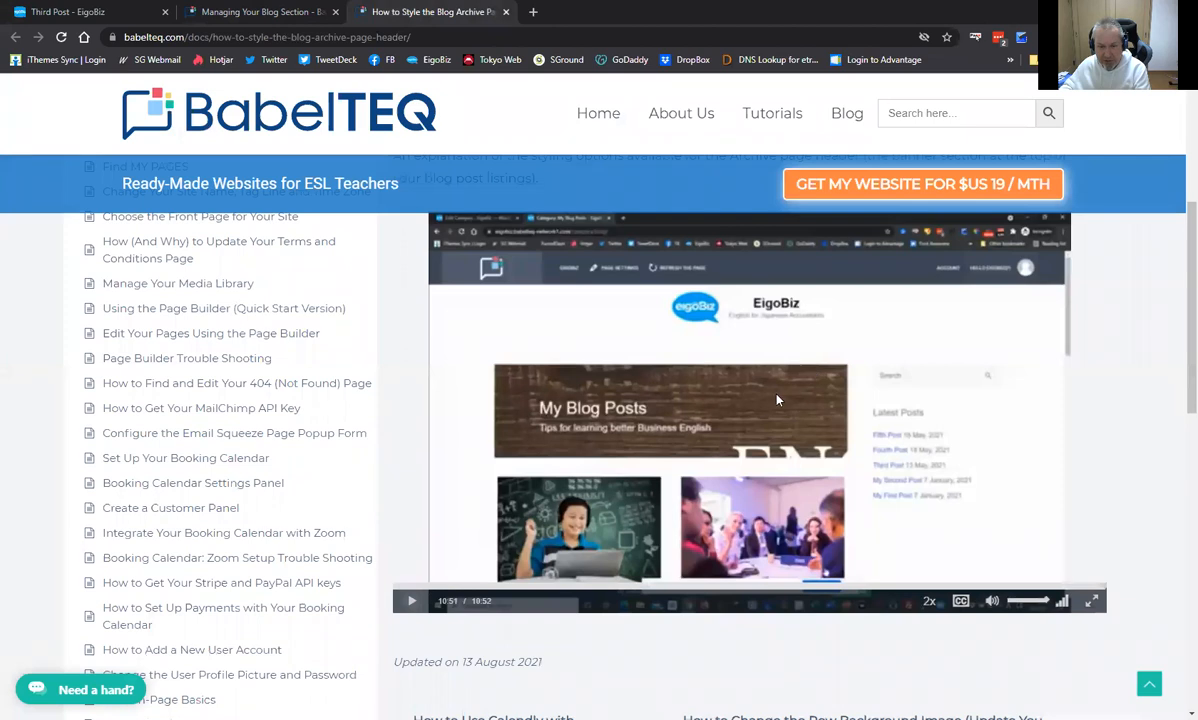
scroll(777, 400, "up", 3)
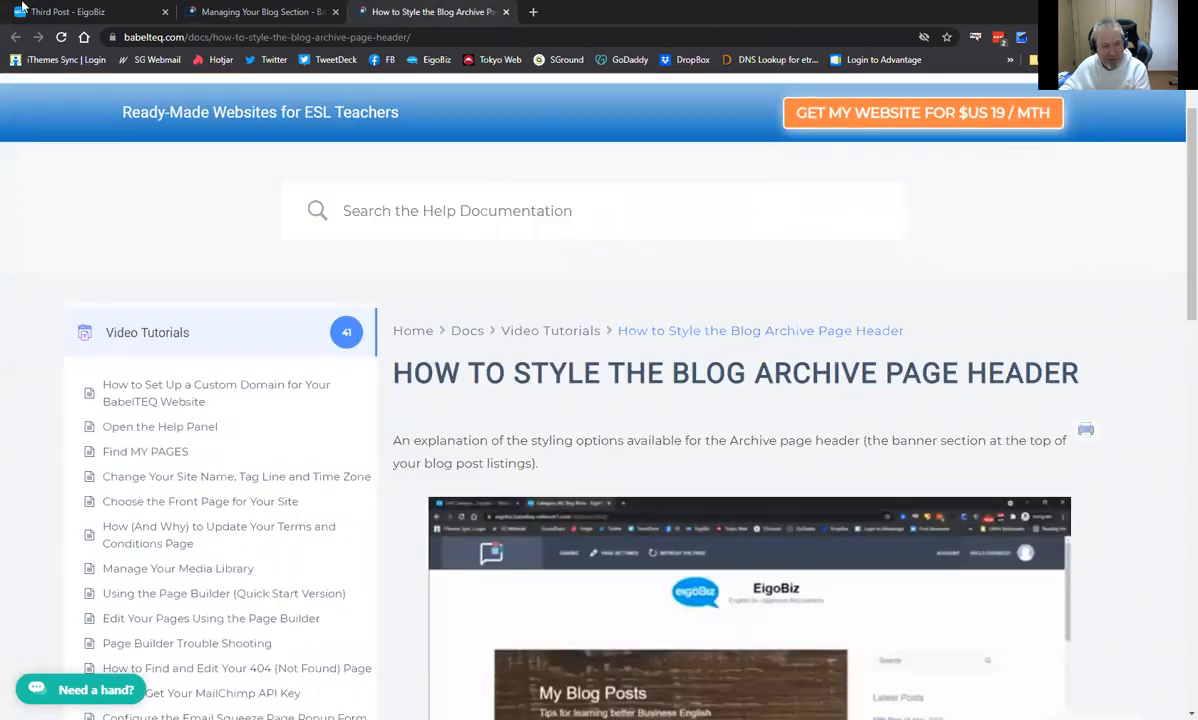
Return to the Third Post page and open the Blog Posts archive from its footer
left_click(55, 14)
scroll(773, 455, "down", 3)
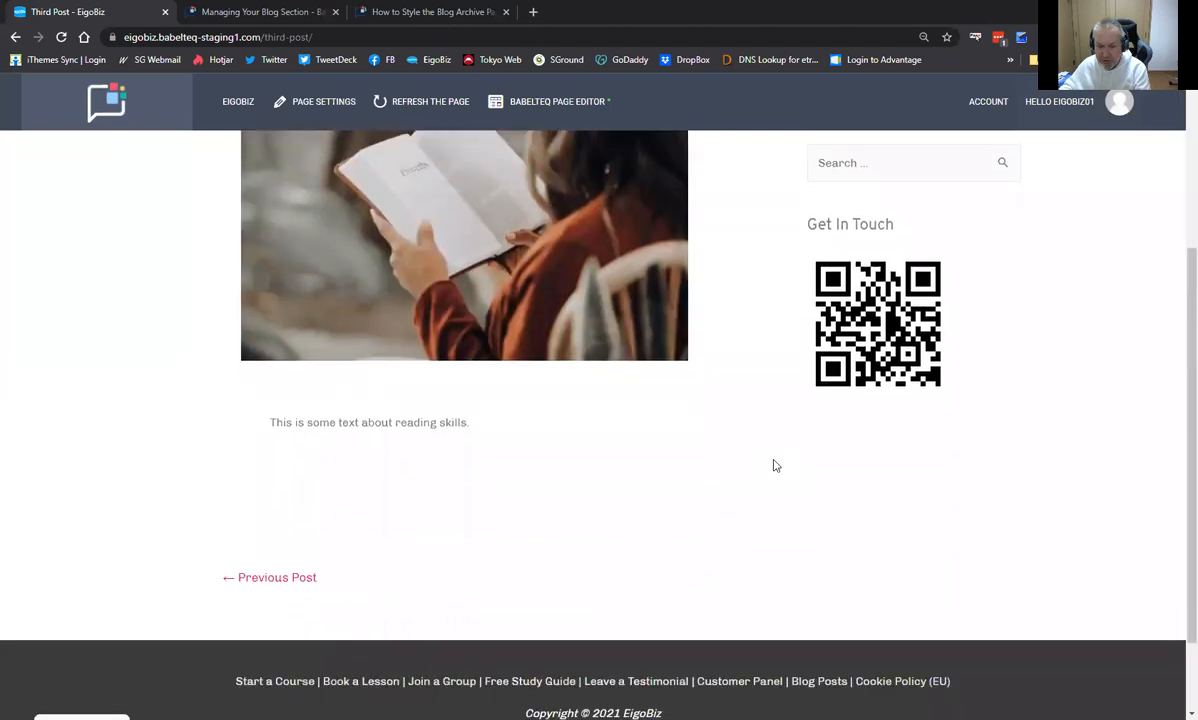
scroll(773, 465, "down", 1)
left_click(830, 580)
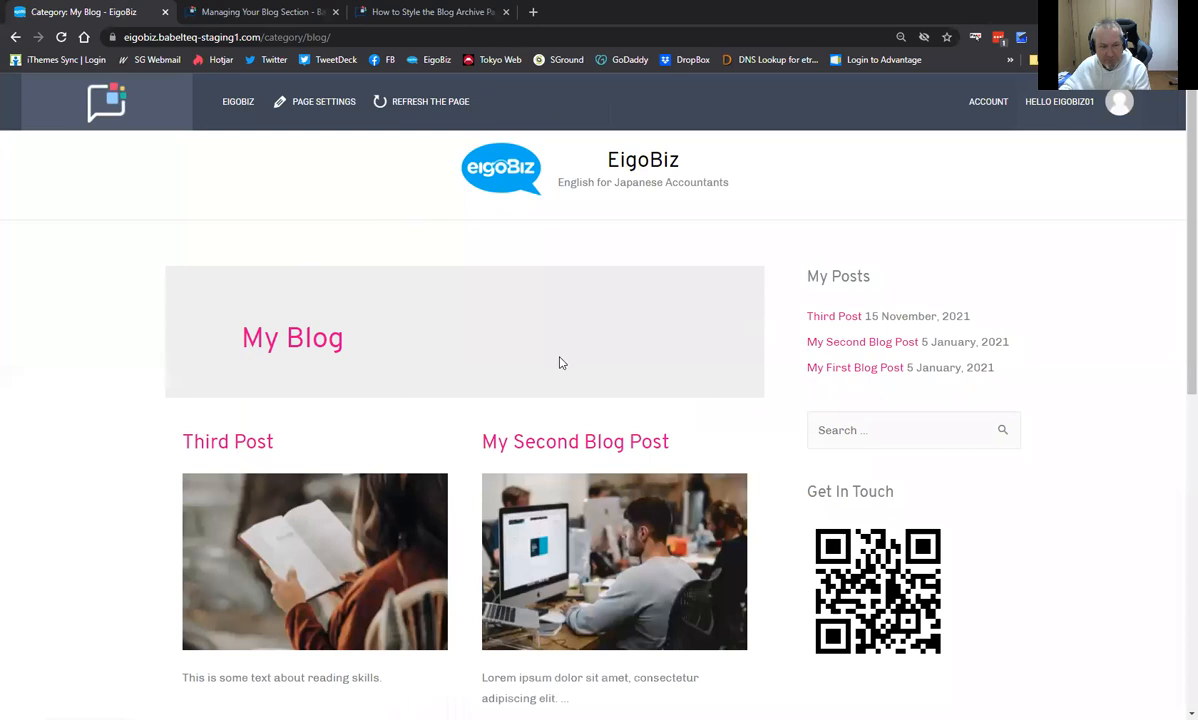
Review the My Blog archive listing and glance at the blog header styling and blog management tutorials before returning to the archive
scroll(267, 374, "down", 6)
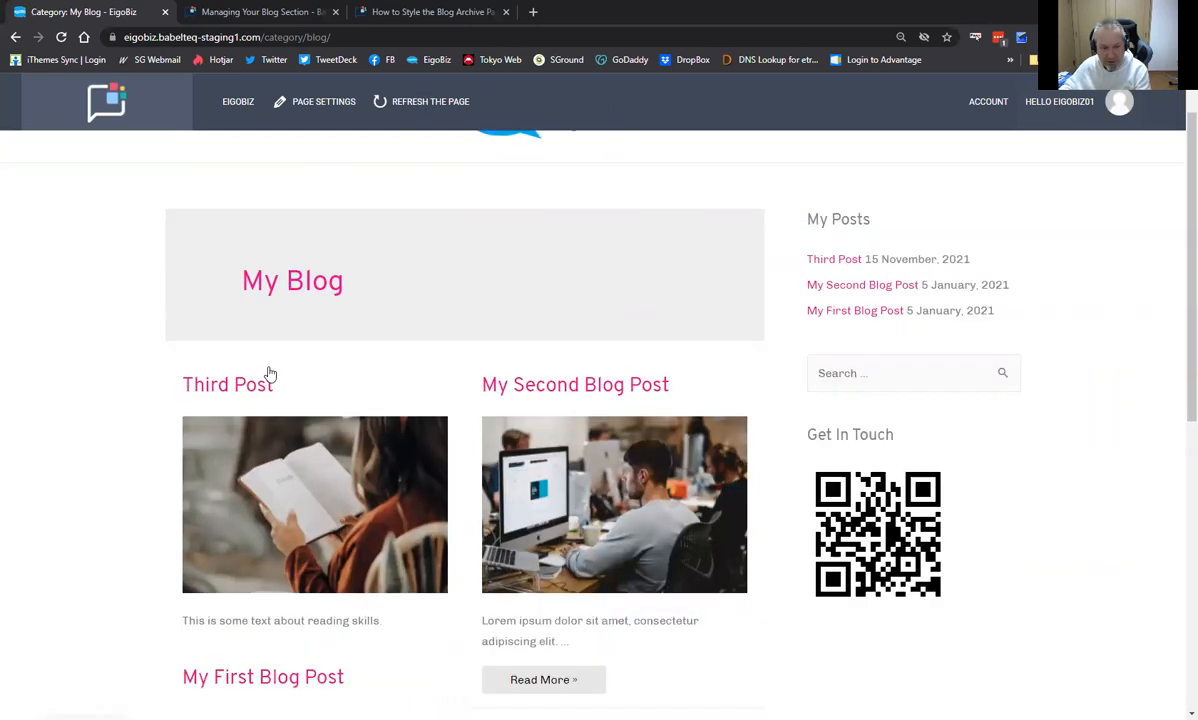
scroll(263, 400, "up", 4)
scroll(263, 400, "up", 3)
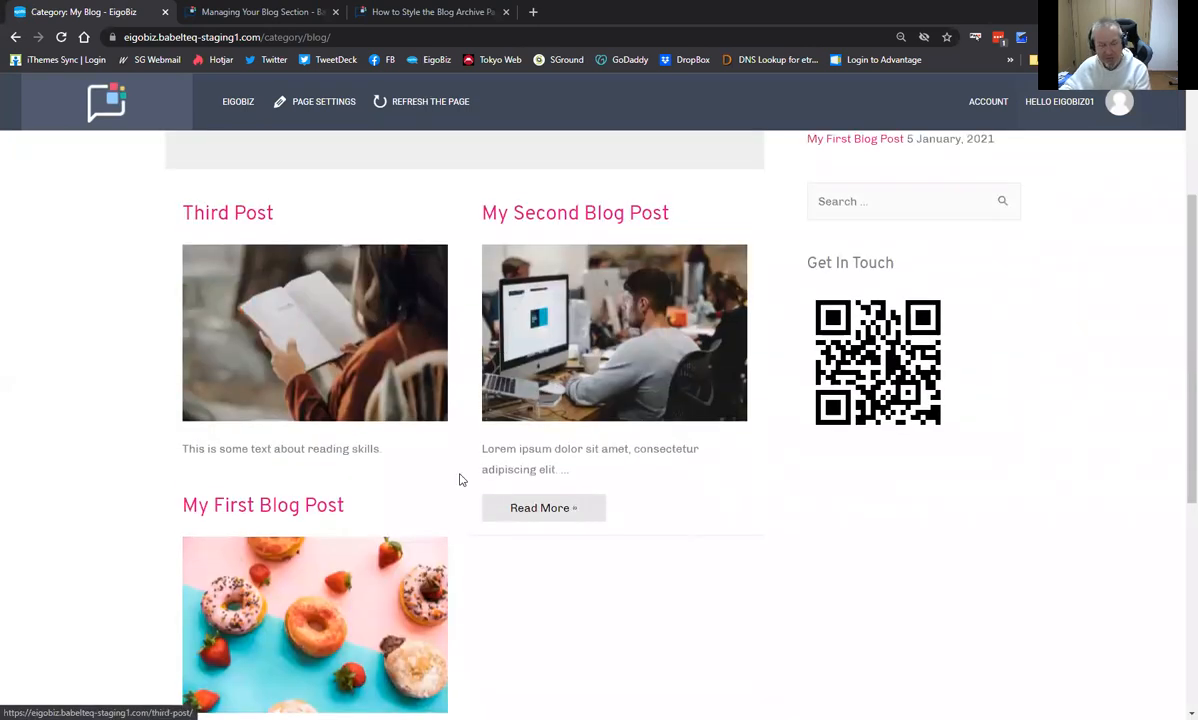
scroll(490, 460, "down", 3)
scroll(484, 460, "up", 3)
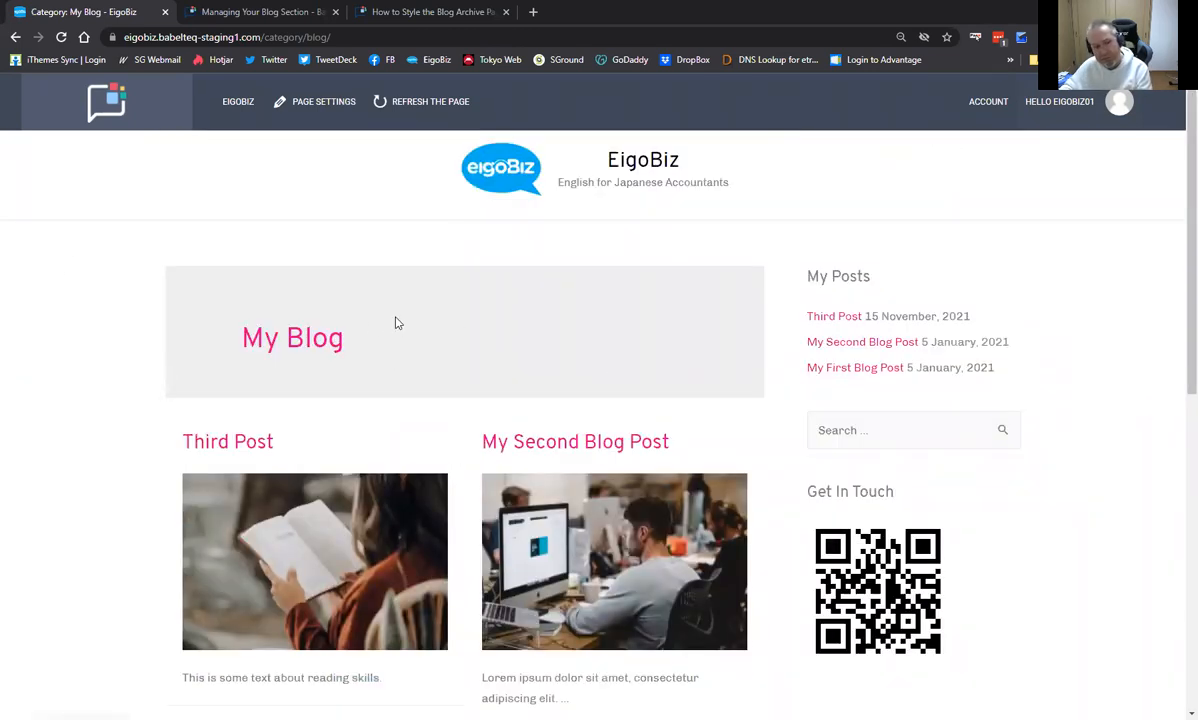
left_click(407, 11)
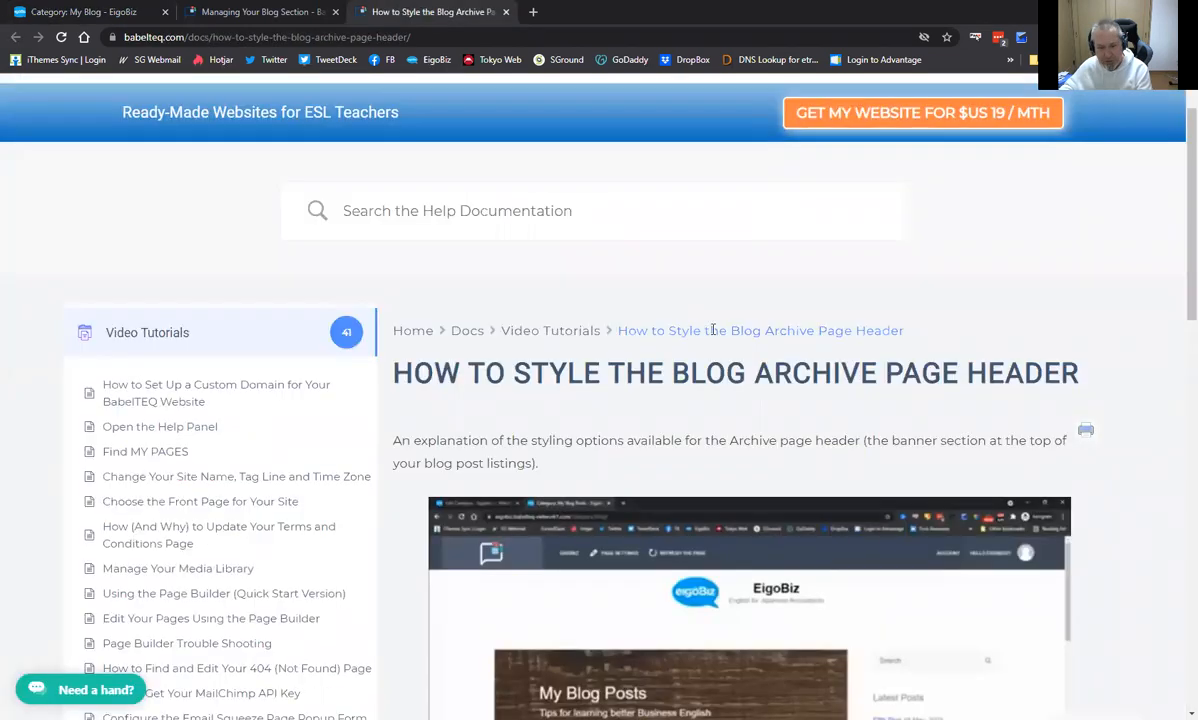
left_click(325, 10)
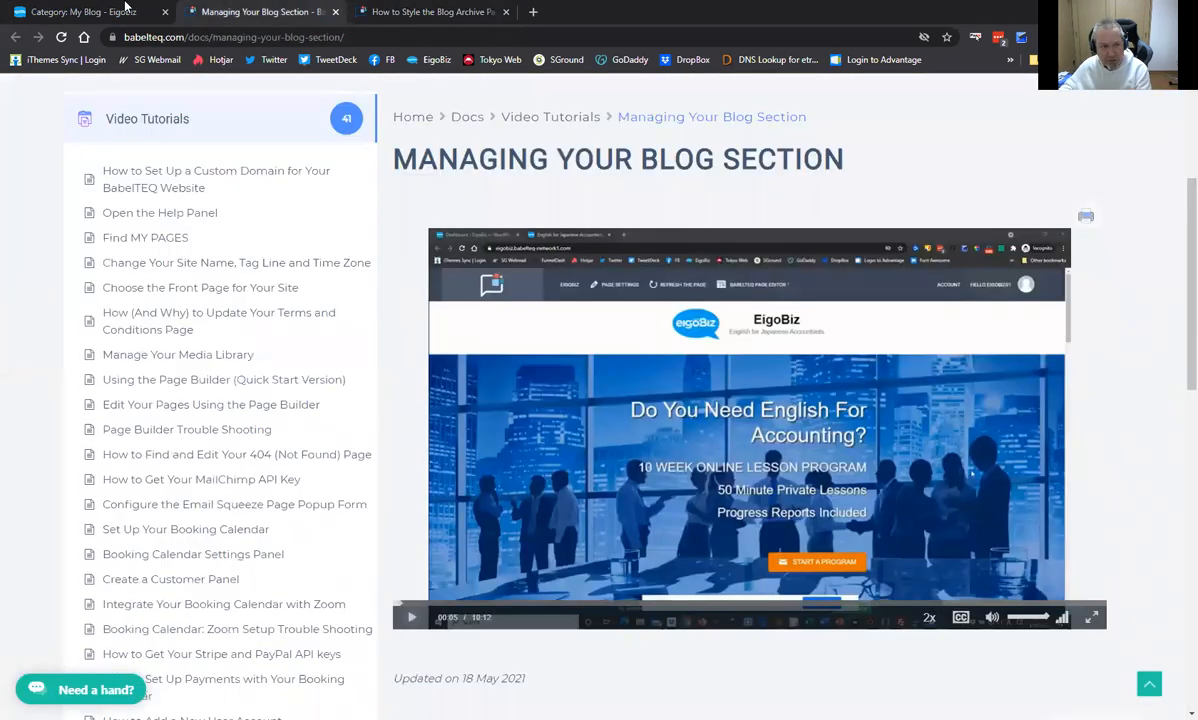
left_click(78, 13)
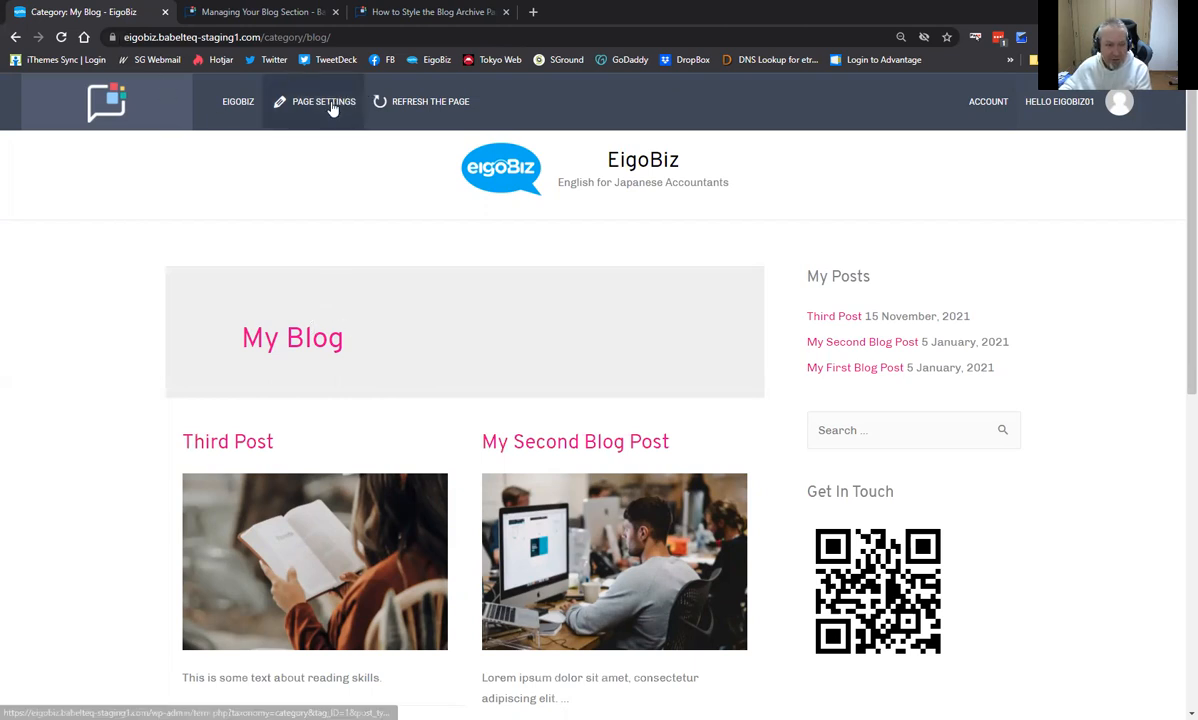
Rename the My Blog post category to IELTS Materials, keep its slug, and update the category
mouse_move(248, 118)
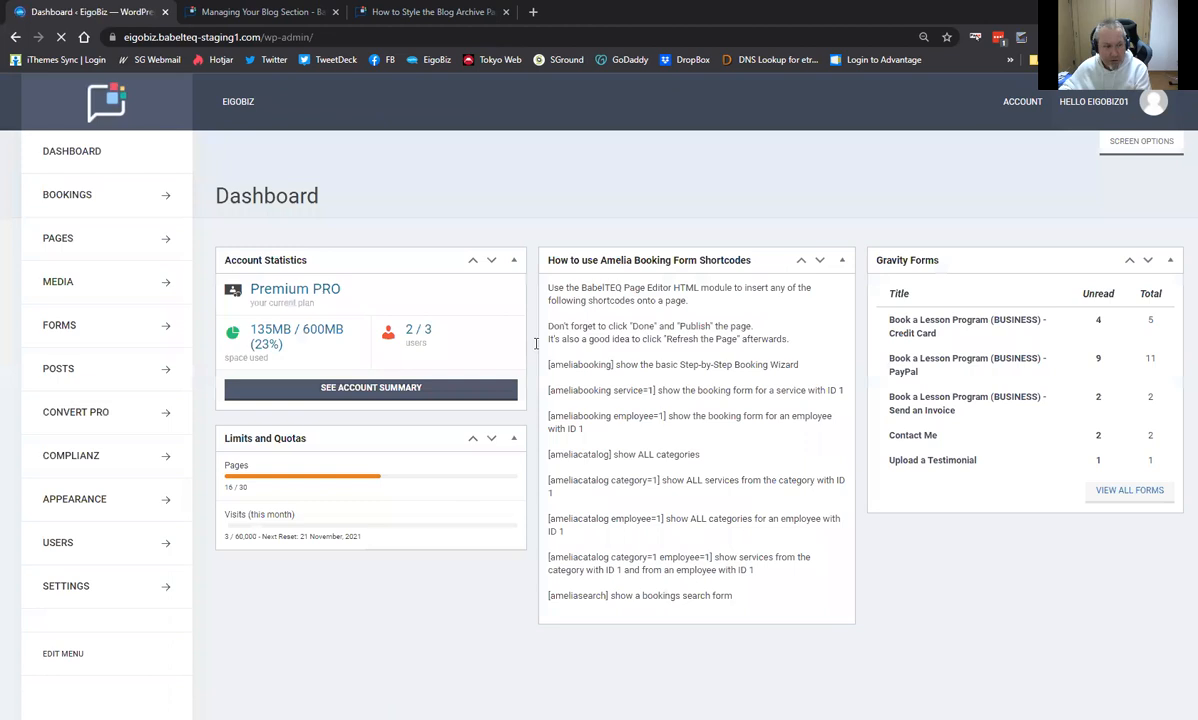
left_click(166, 372)
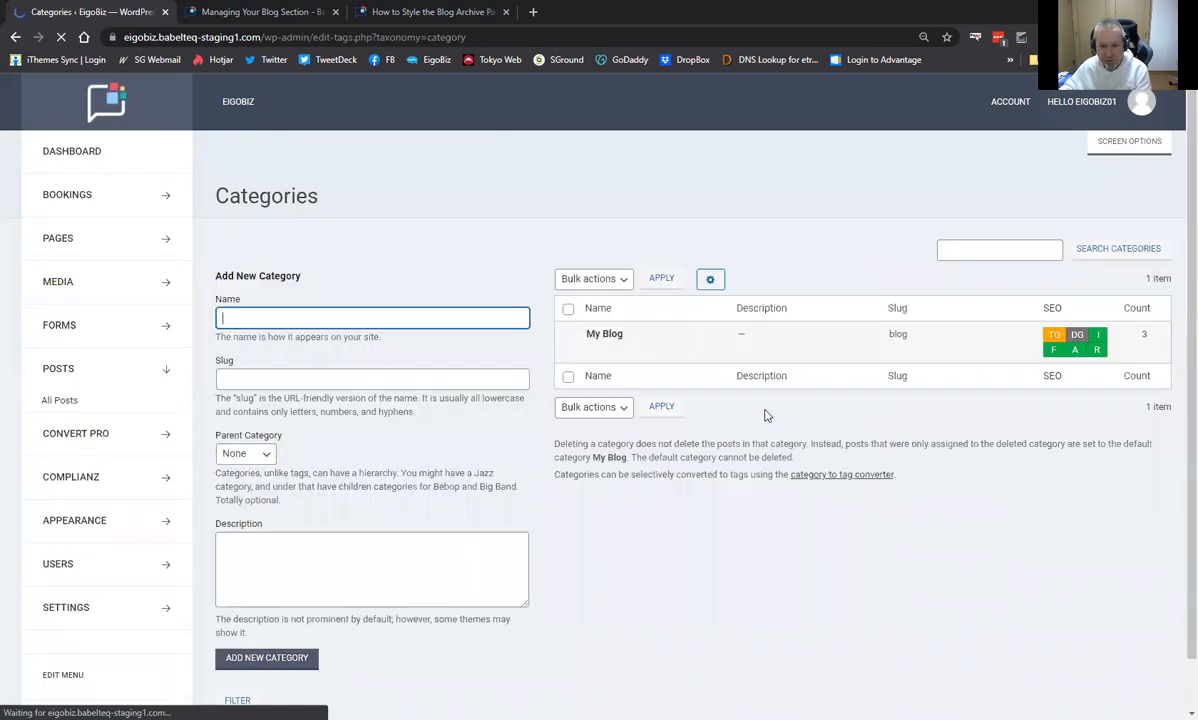
left_click(594, 349)
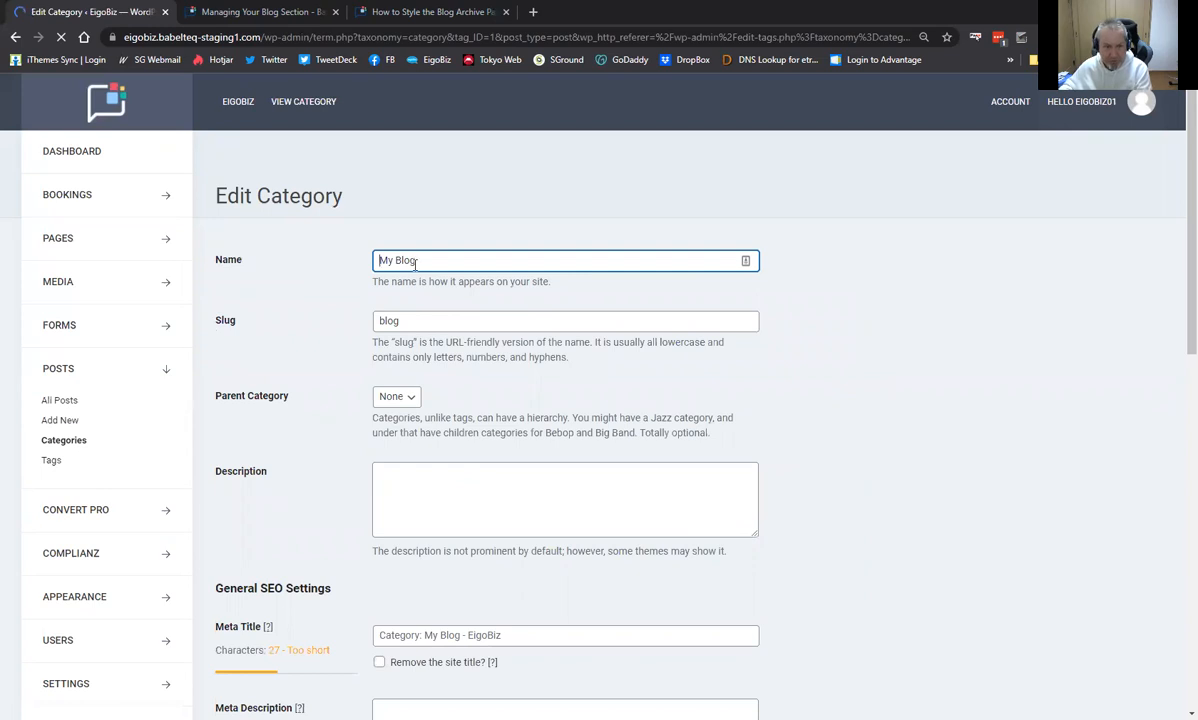
triple_click(428, 260)
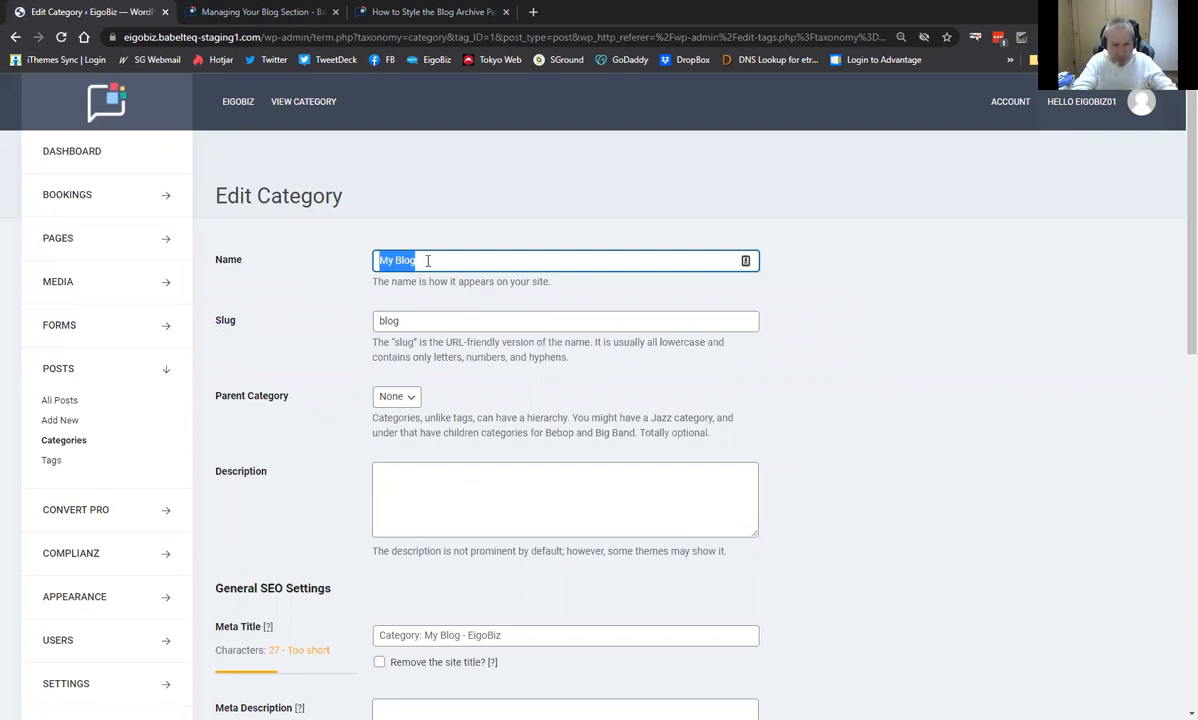
type("IELTS Materials")
left_click(439, 331)
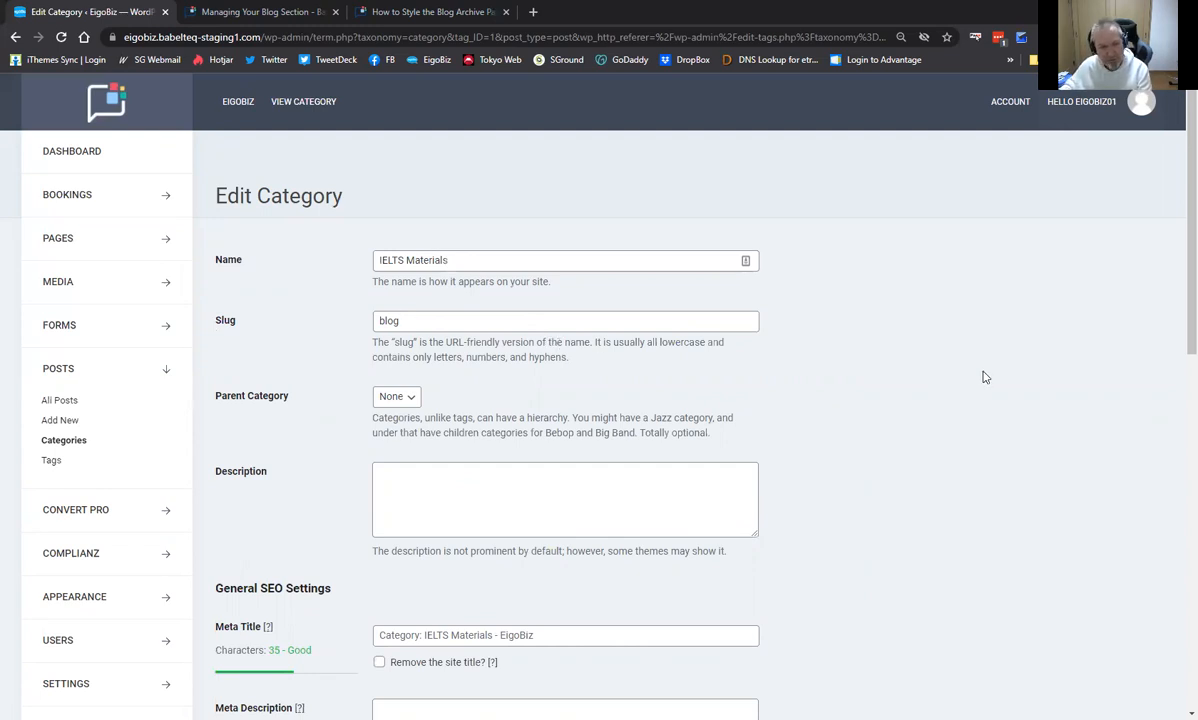
scroll(420, 249, "down", 1)
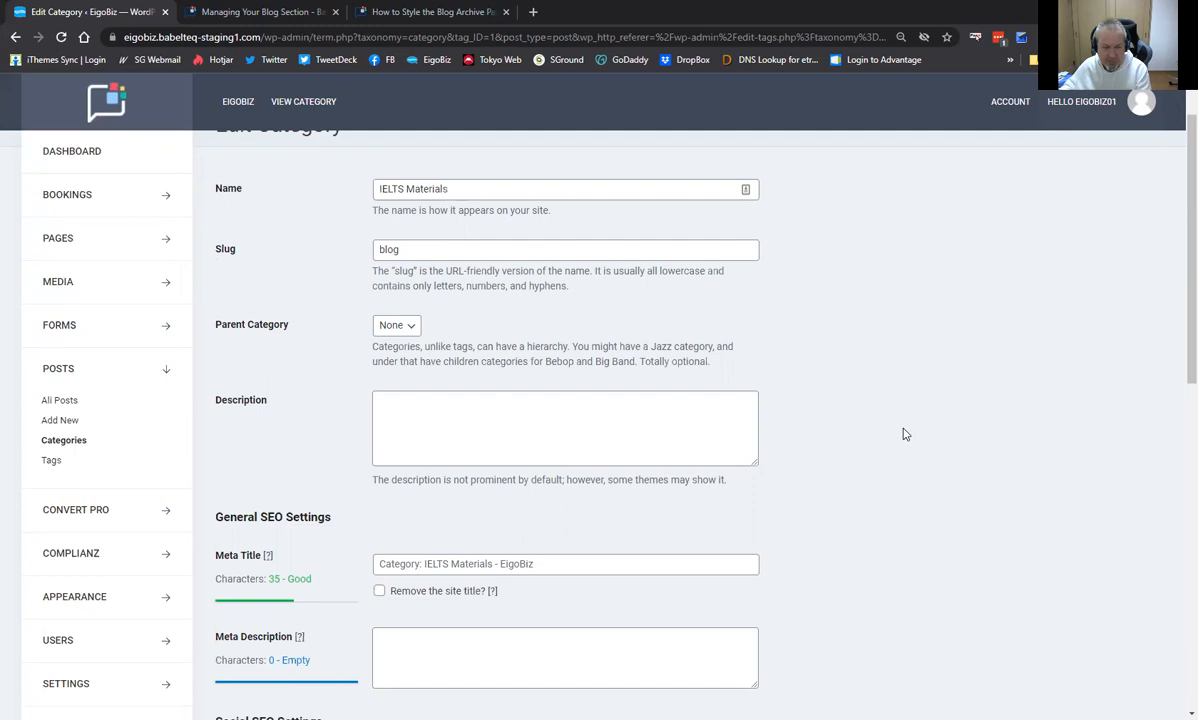
scroll(903, 434, "down", 1)
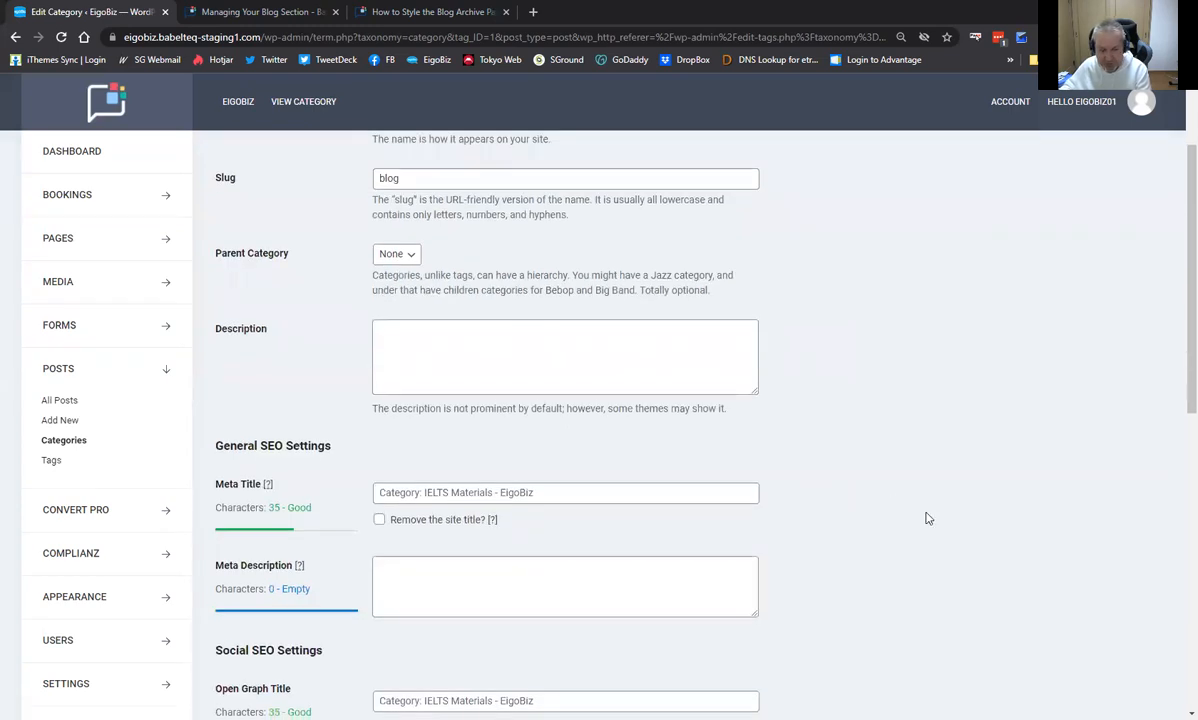
scroll(926, 518, "down", 5)
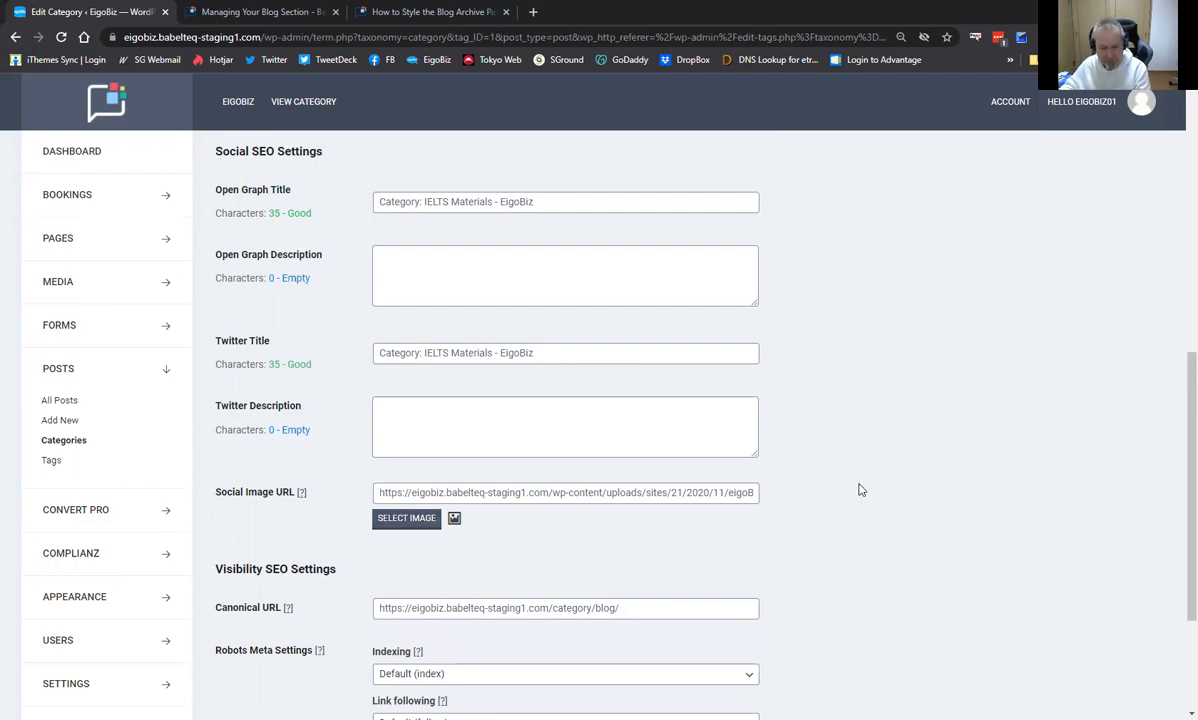
scroll(830, 428, "down", 1)
scroll(830, 428, "down", 2)
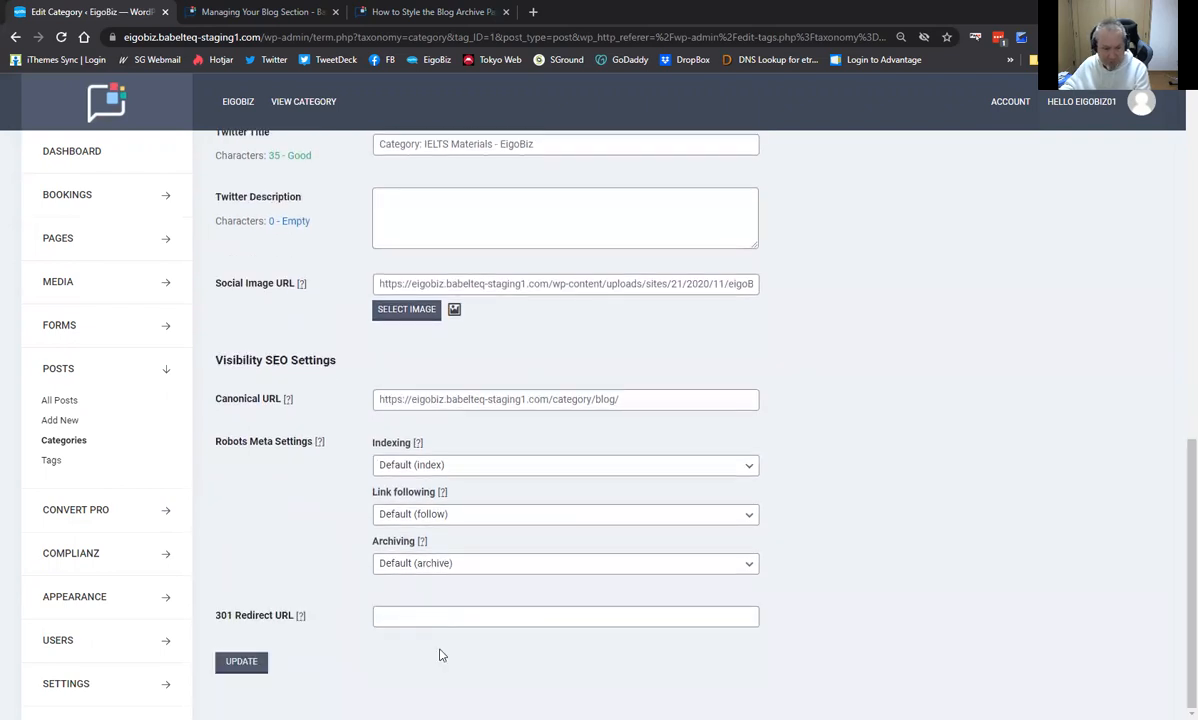
left_click(232, 663)
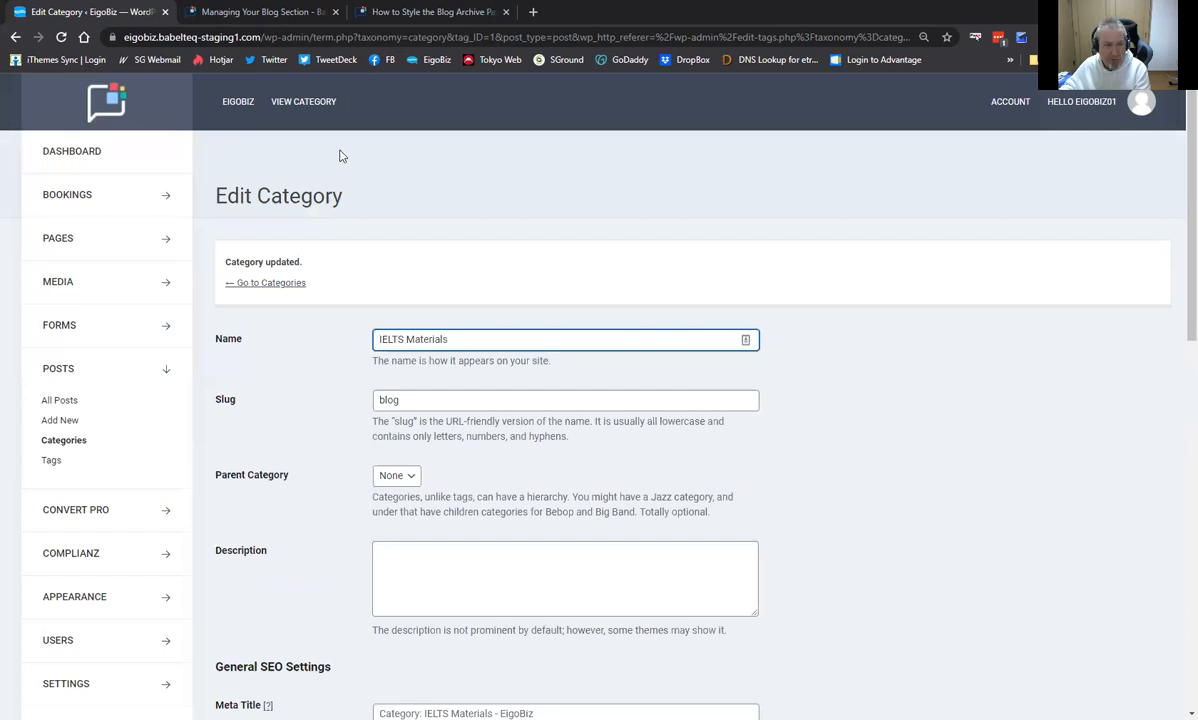
Open the site's menu management and bring up the Blog Posts item in the Simple Menu structure
scroll(320, 397, "down", 1)
scroll(320, 397, "down", 1)
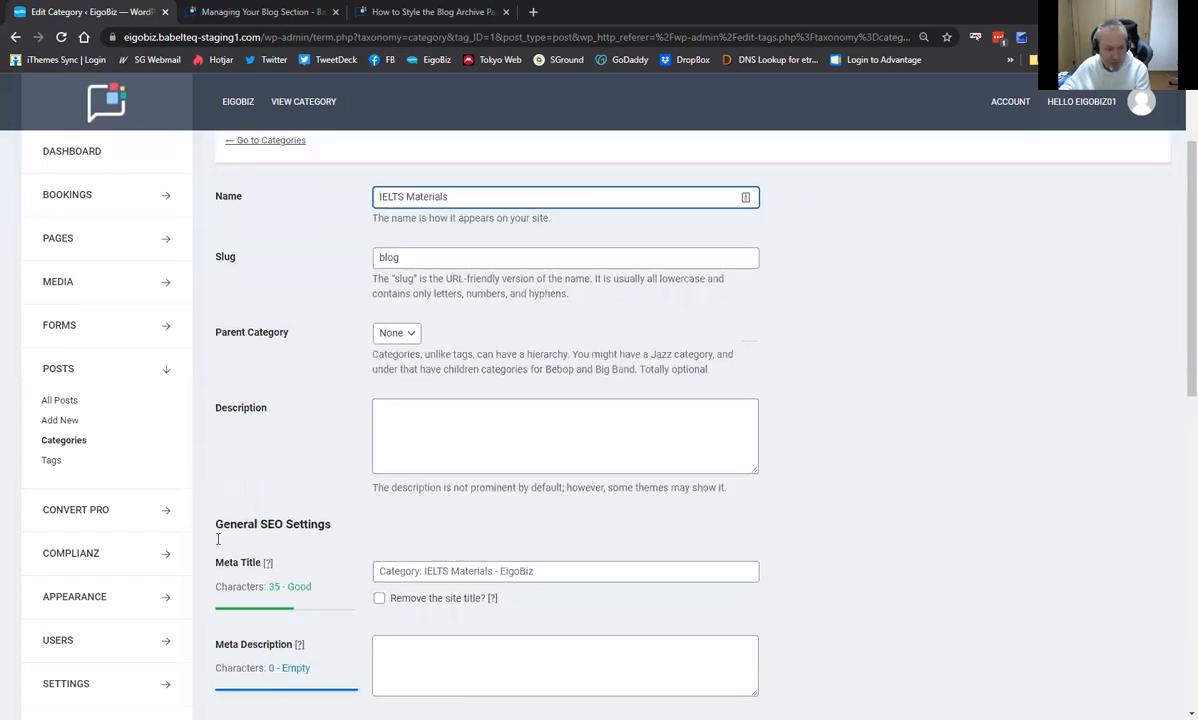
left_click(147, 601)
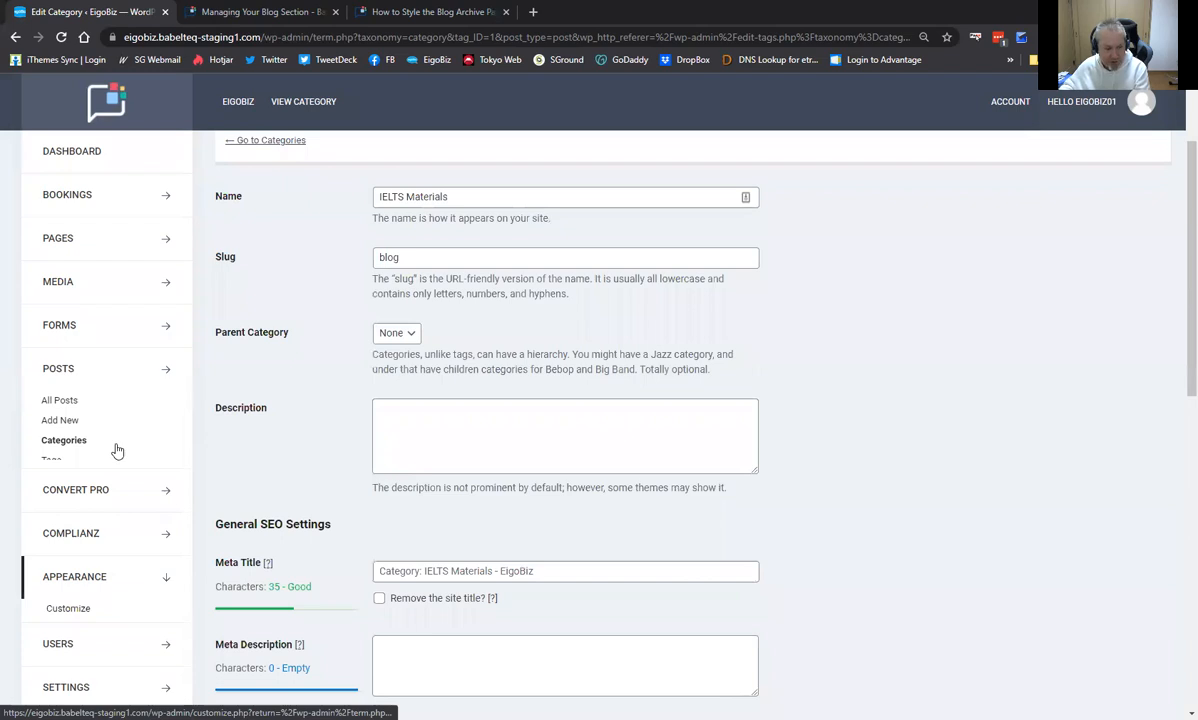
left_click(53, 554)
scroll(1098, 481, "down", 1)
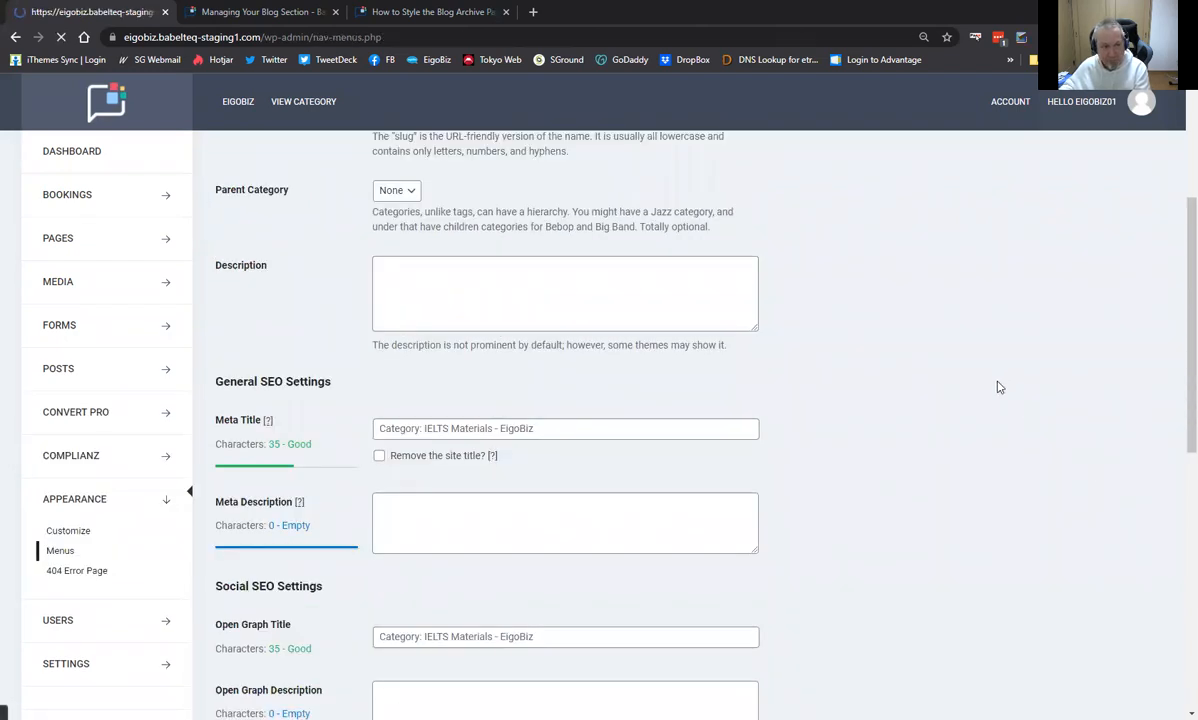
scroll(890, 375, "down", 2)
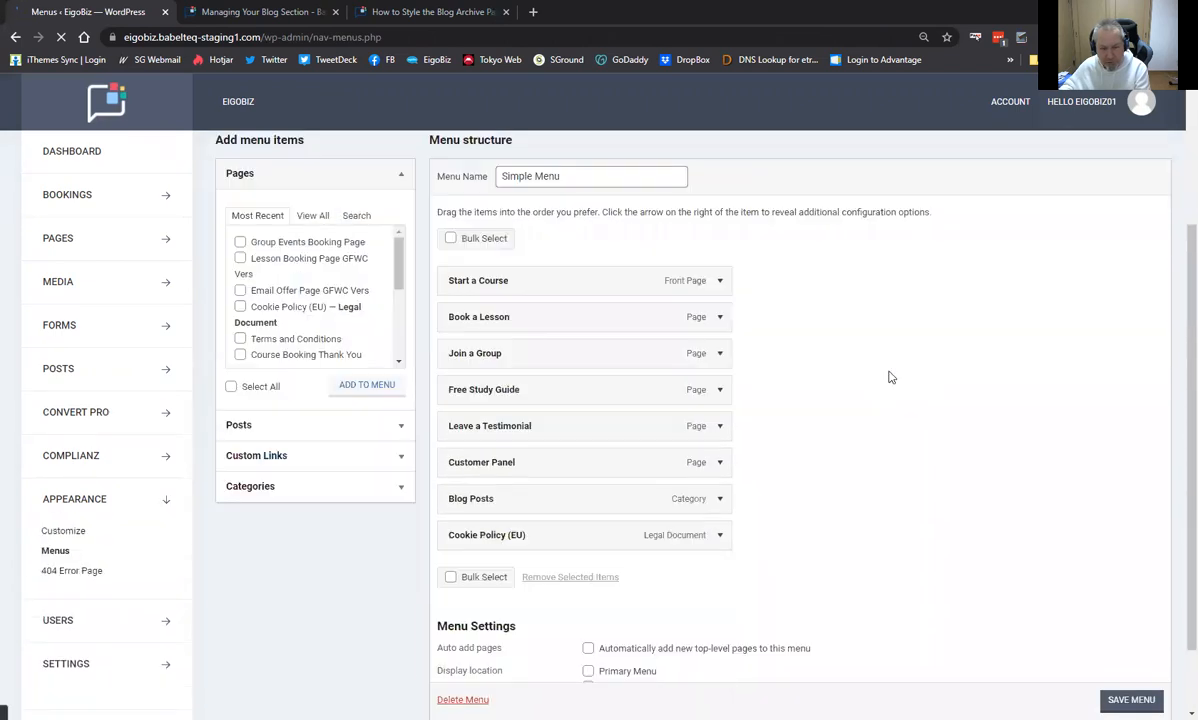
scroll(838, 424, "down", 1)
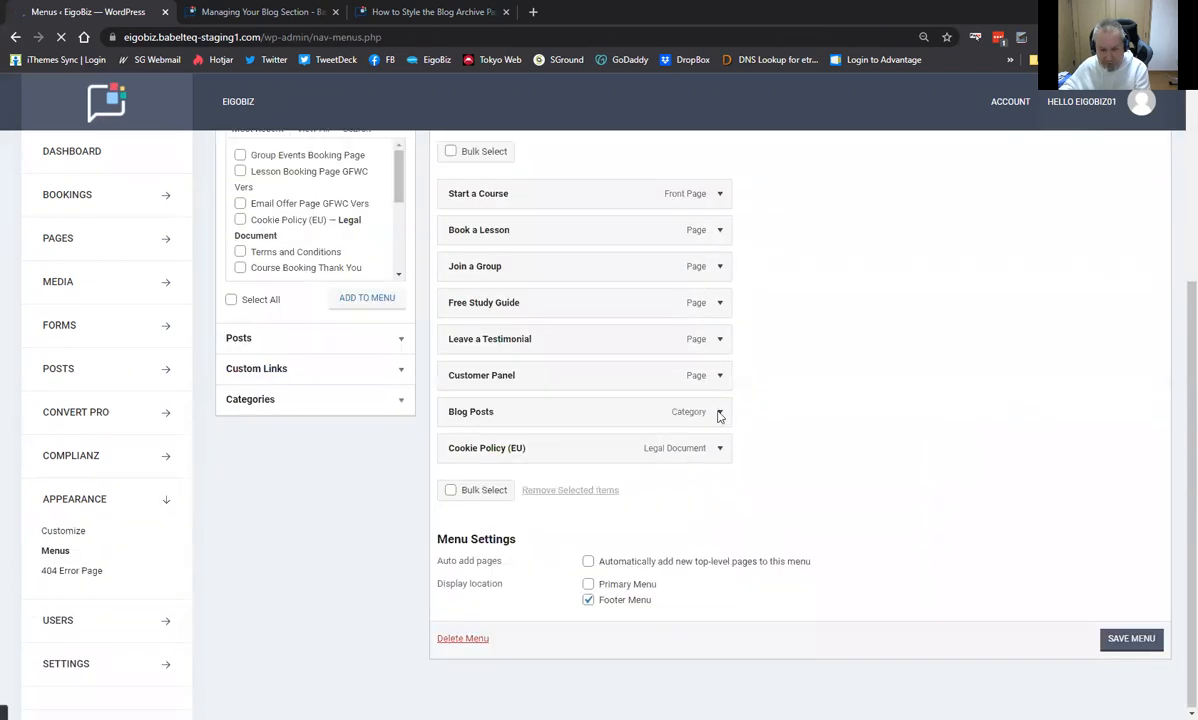
Change the Blog Posts item's navigation label to IELTS Materials and save the menu
left_click(719, 416)
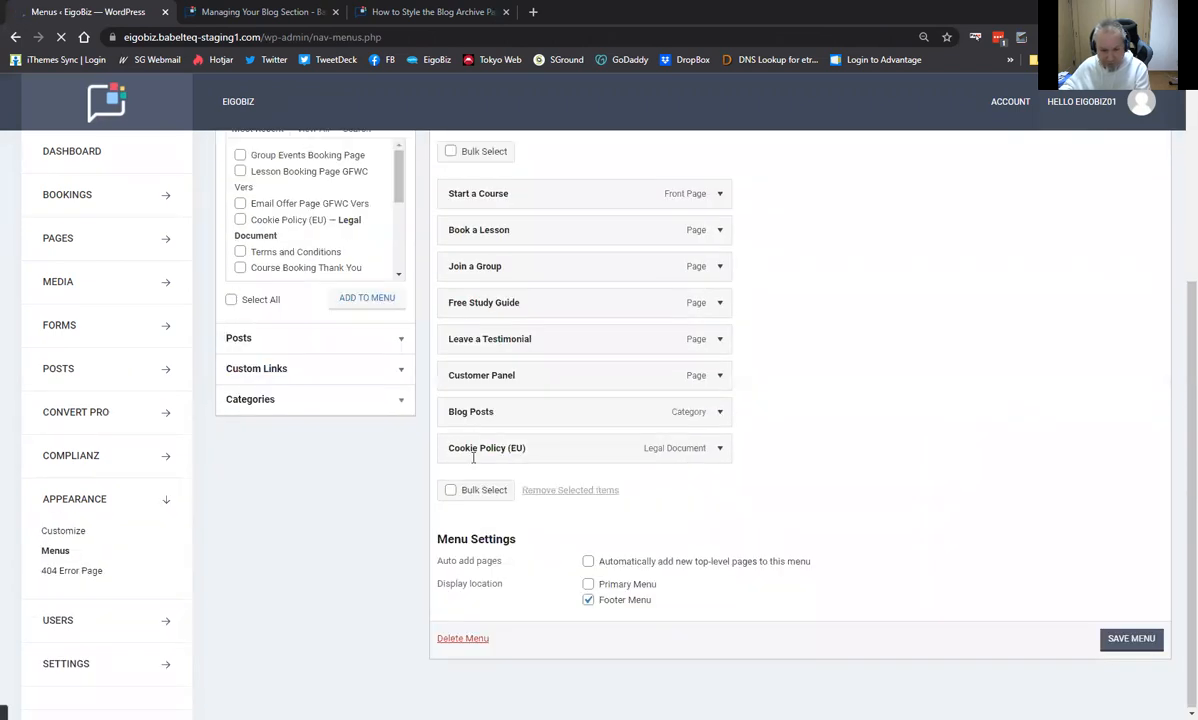
left_click(529, 462)
key("BackSpace")
key("BackSpace")
key("BackSpace")
key("BackSpace")
key("BackSpace")
key("BackSpace")
key("BackSpace")
key("BackSpace")
key("BackSpace")
key("BackSpace")
type("IELTS Materials")
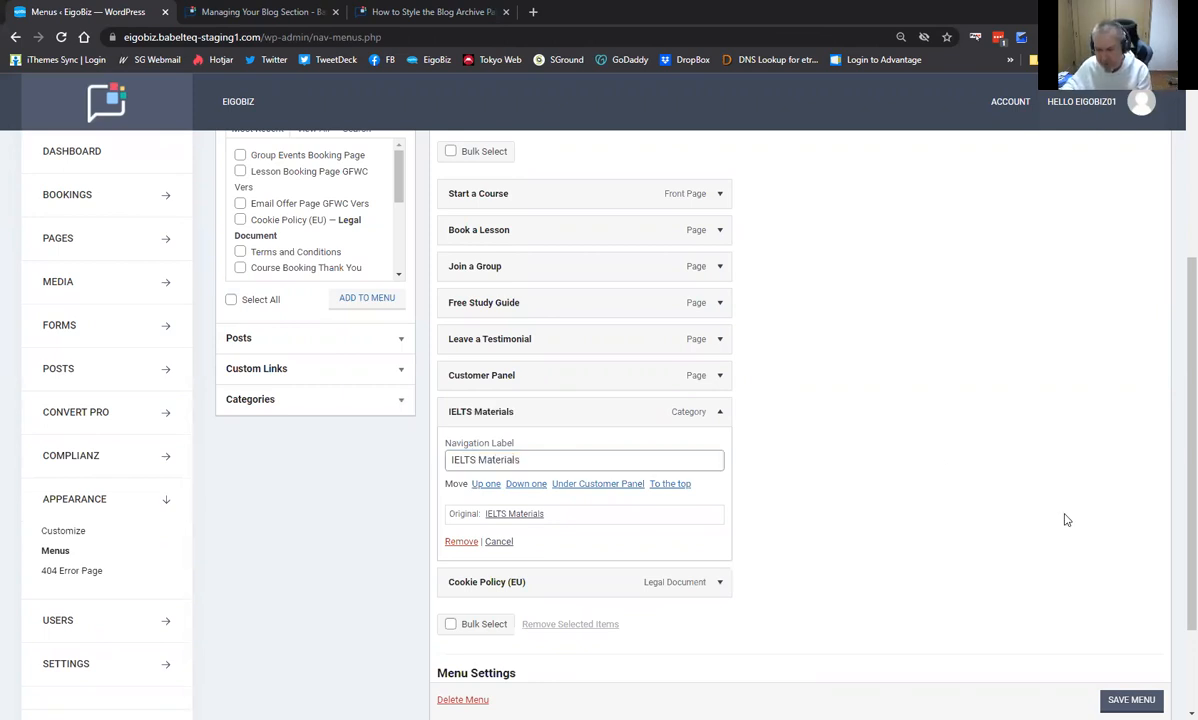
scroll(1064, 516, "down", 1)
left_click(1131, 640)
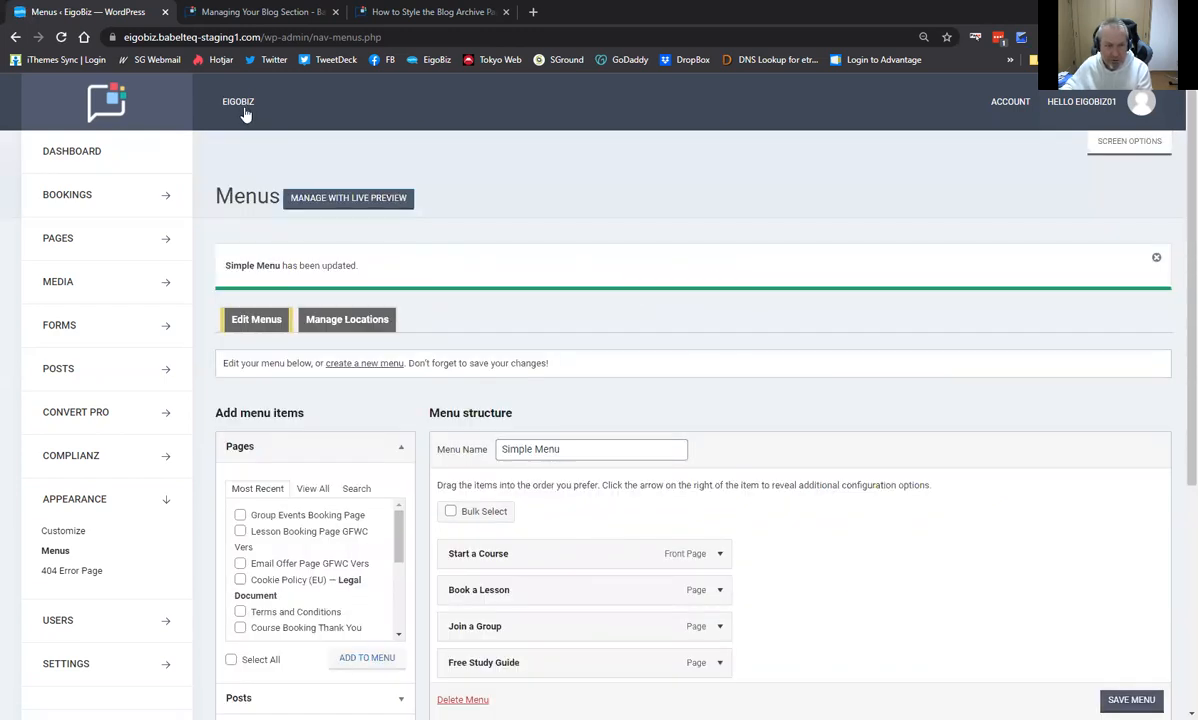
Visit the live site and open the renamed IELTS Materials archive from the footer menu
mouse_move(244, 112)
left_click(254, 152)
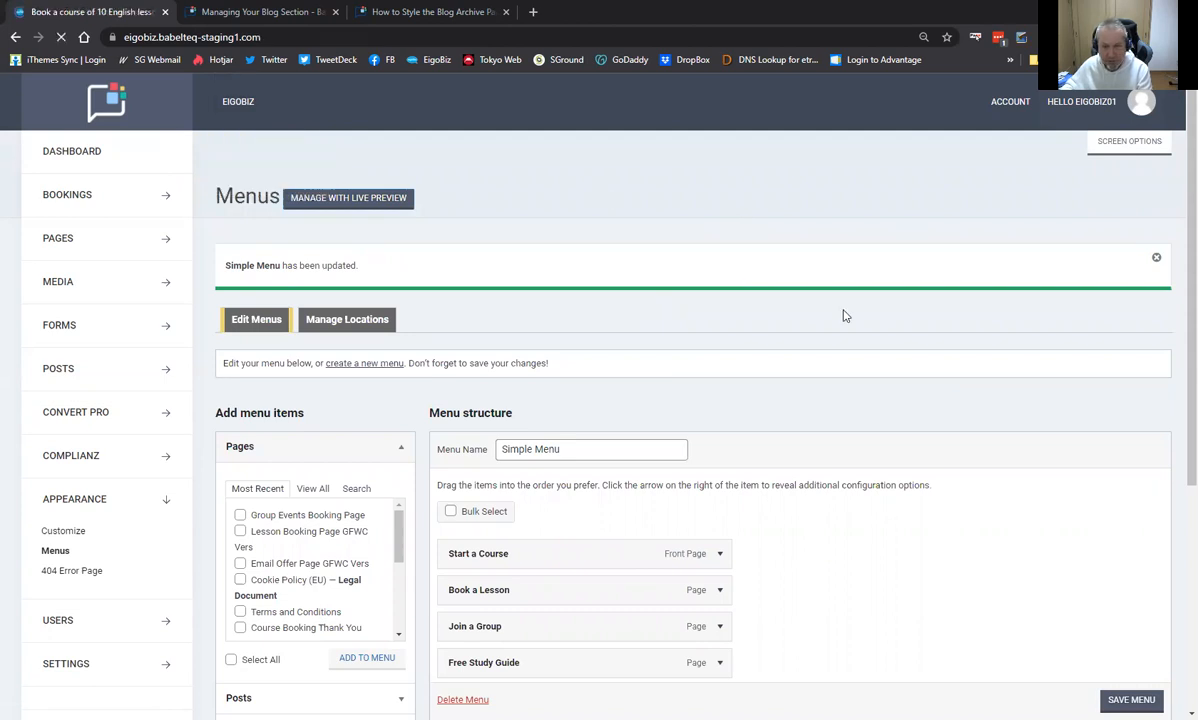
scroll(962, 534, "down", 15)
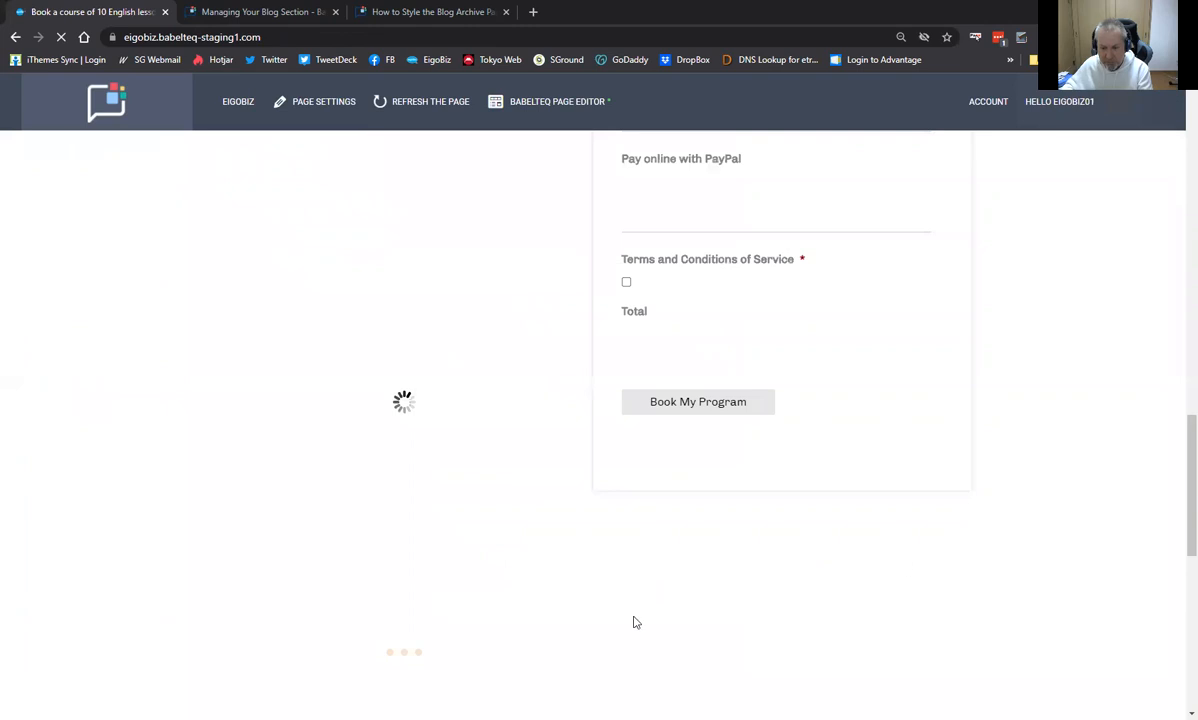
scroll(829, 593, "down", 8)
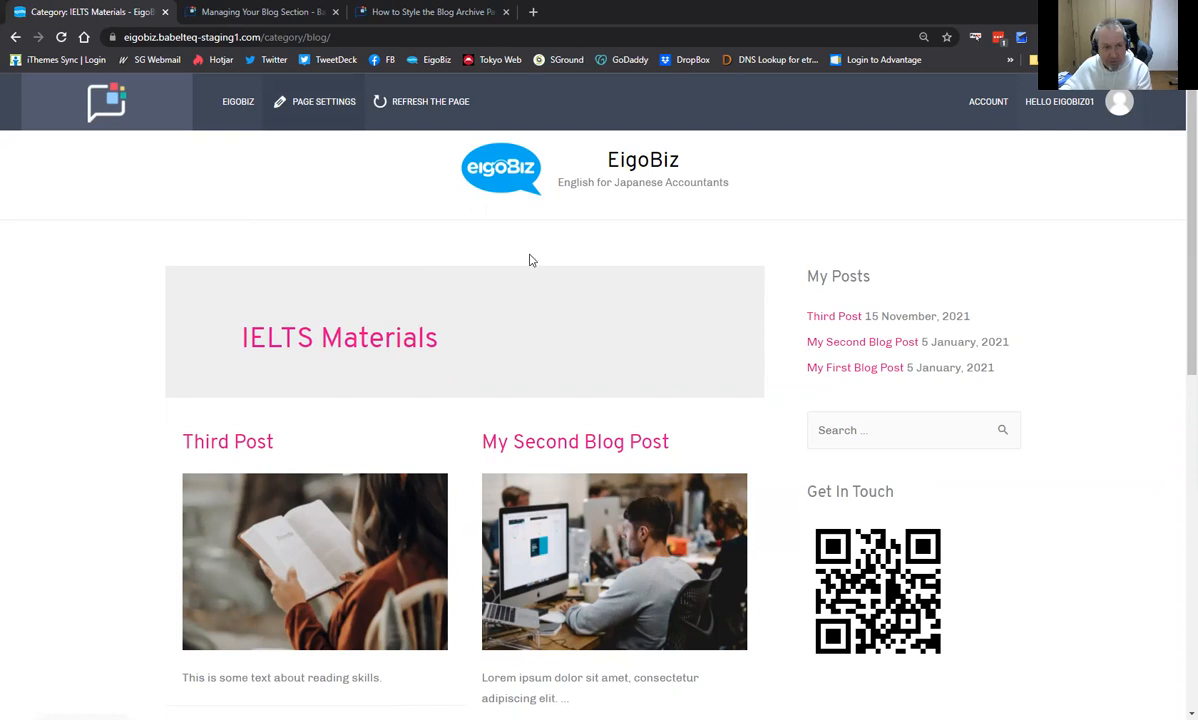
Open the theme customizer for the IELTS Materials archive page and go to its Blog / Archive settings
left_click(318, 102)
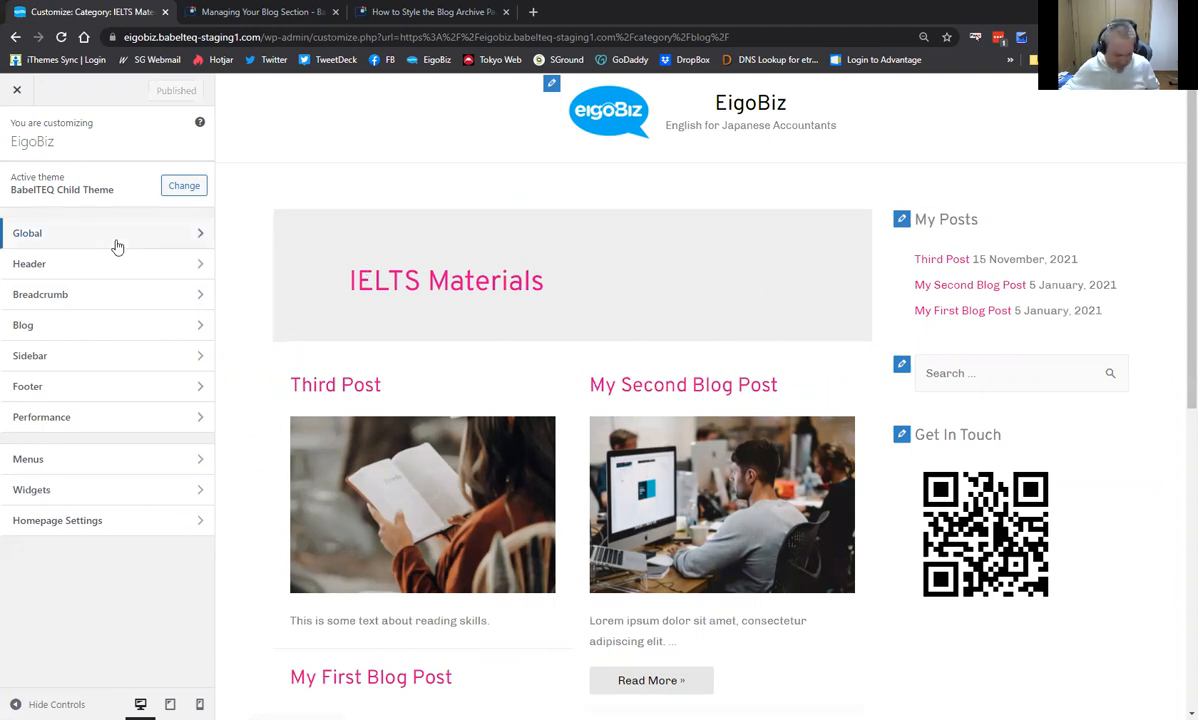
left_click(184, 234)
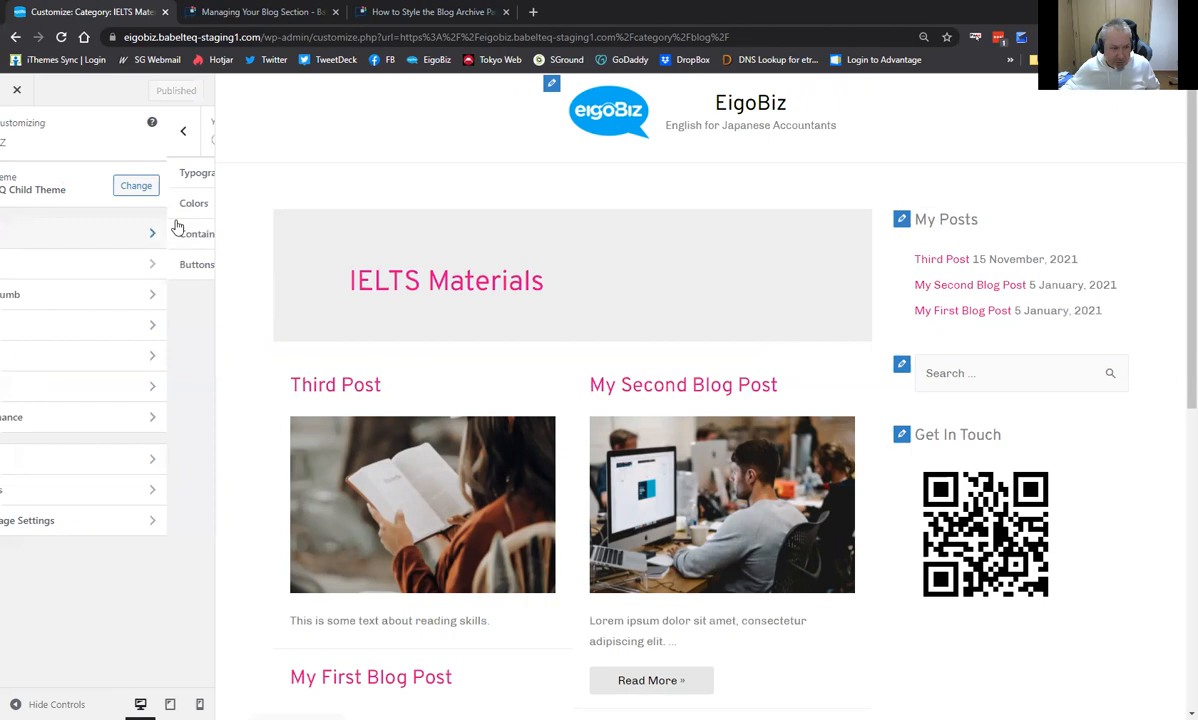
left_click(20, 134)
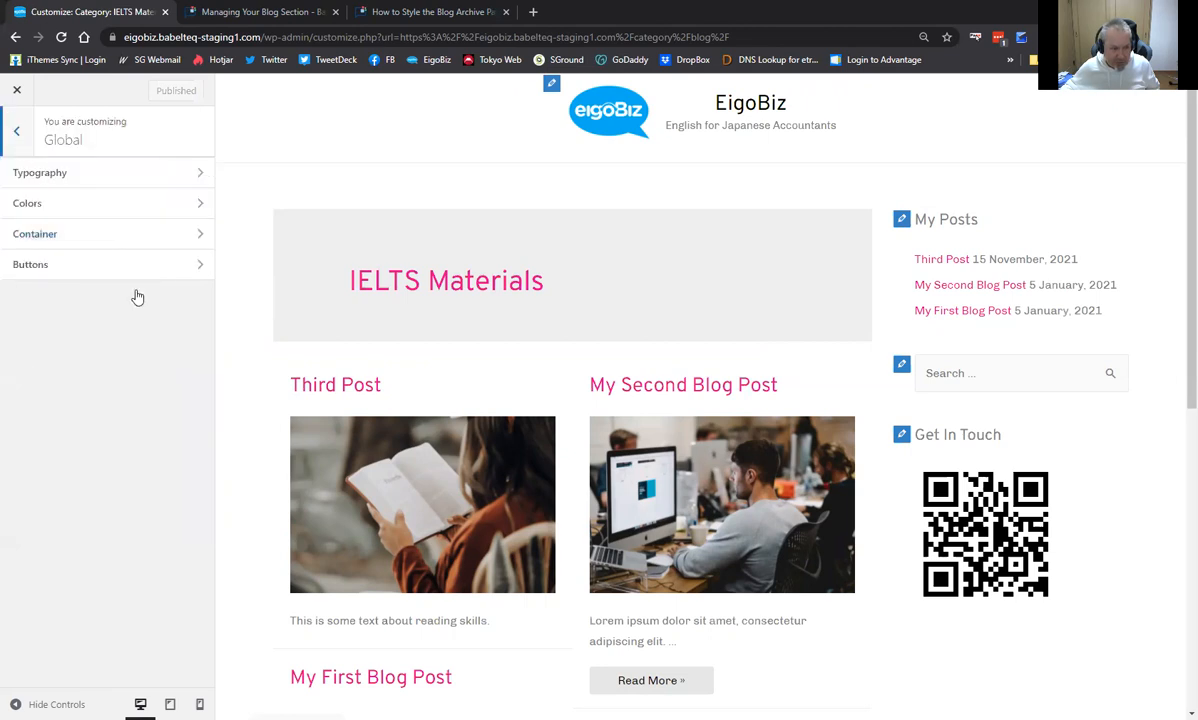
left_click(195, 325)
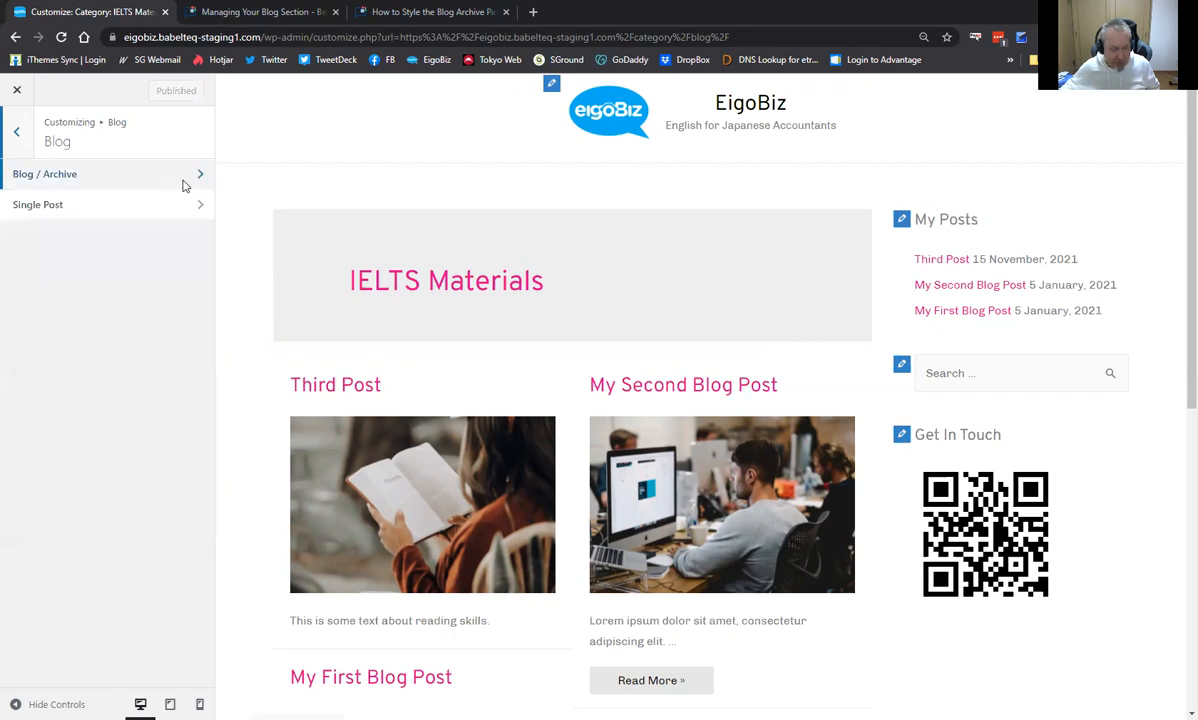
left_click(183, 186)
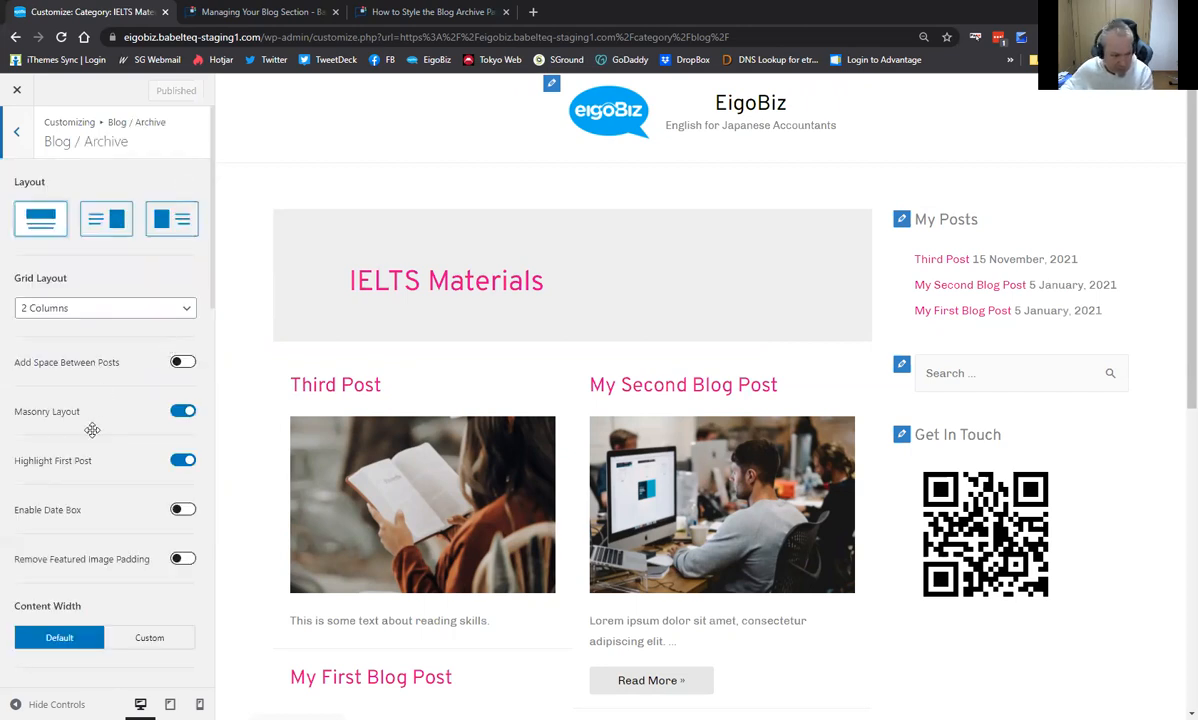
In the archive's content color settings, set the Archive Summary Box title color to green #4ec460
scroll(92, 430, "down", 4)
scroll(99, 450, "down", 4)
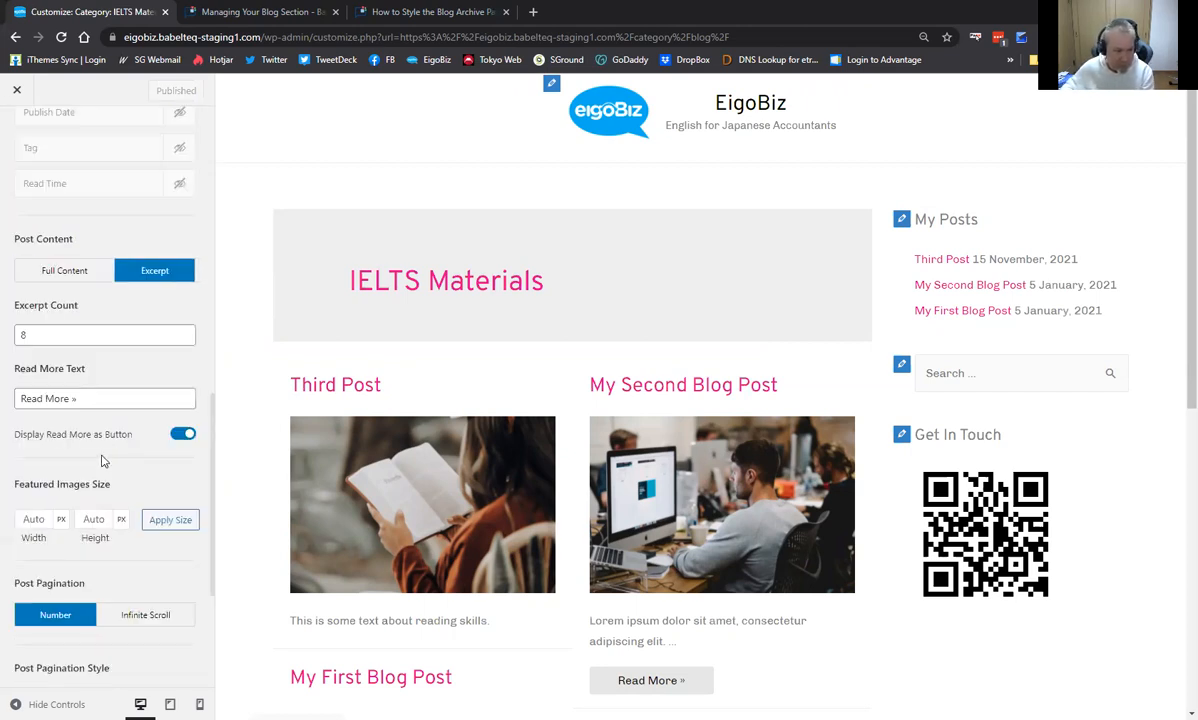
scroll(101, 460, "down", 2)
scroll(101, 470, "down", 1)
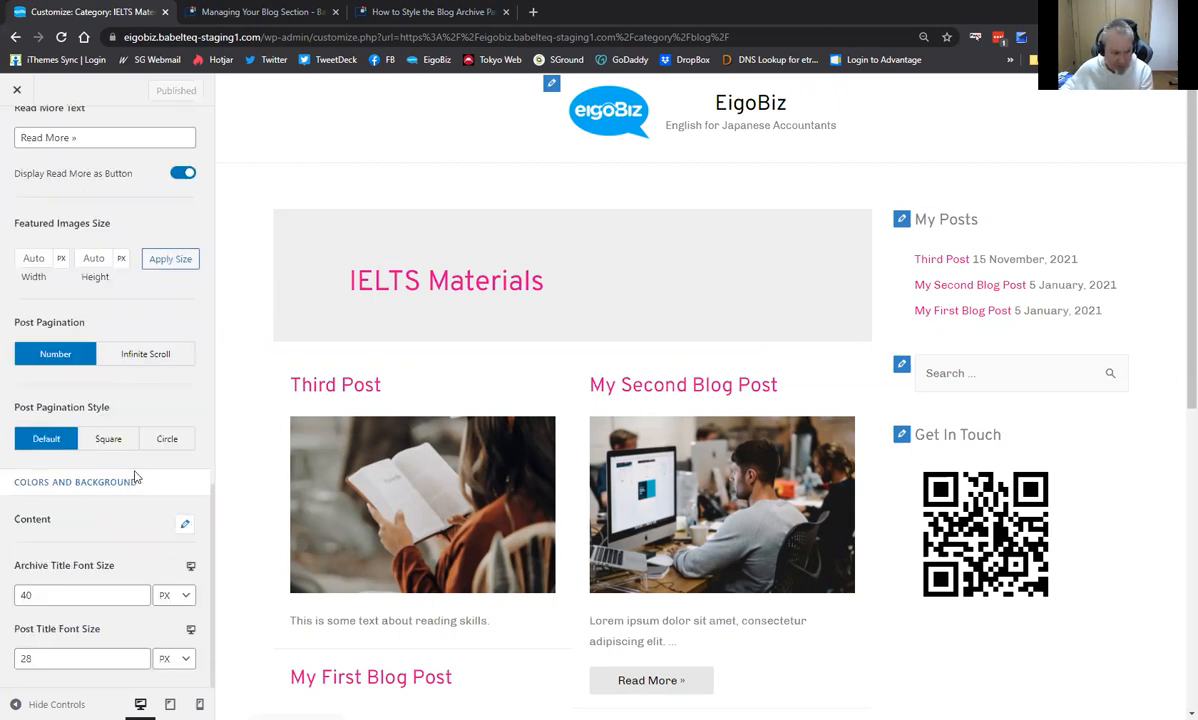
left_click(187, 526)
scroll(116, 460, "down", 2)
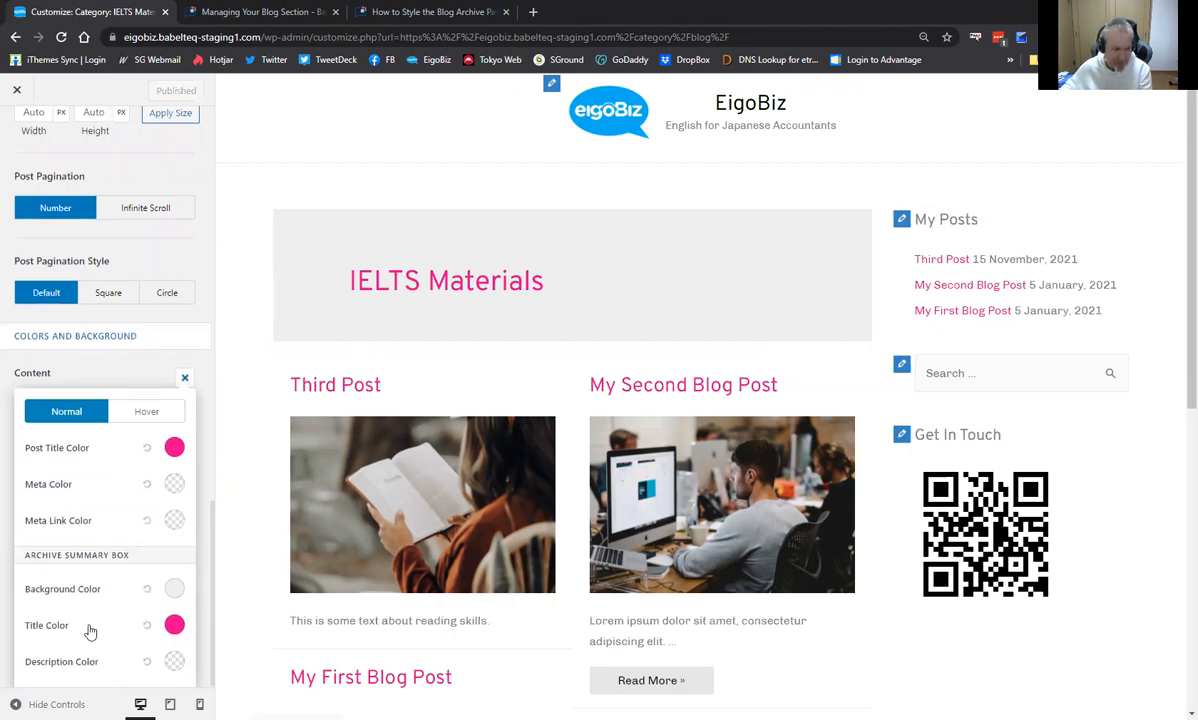
left_click(175, 627)
scroll(88, 520, "down", 2)
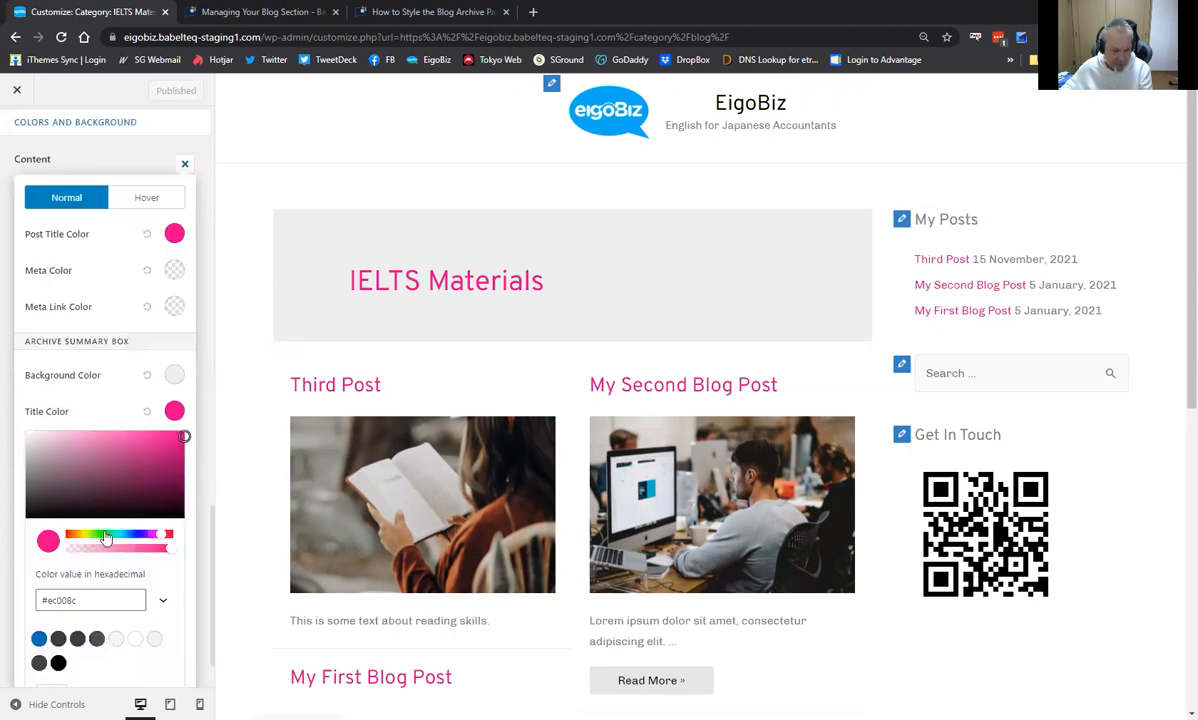
left_click(106, 536)
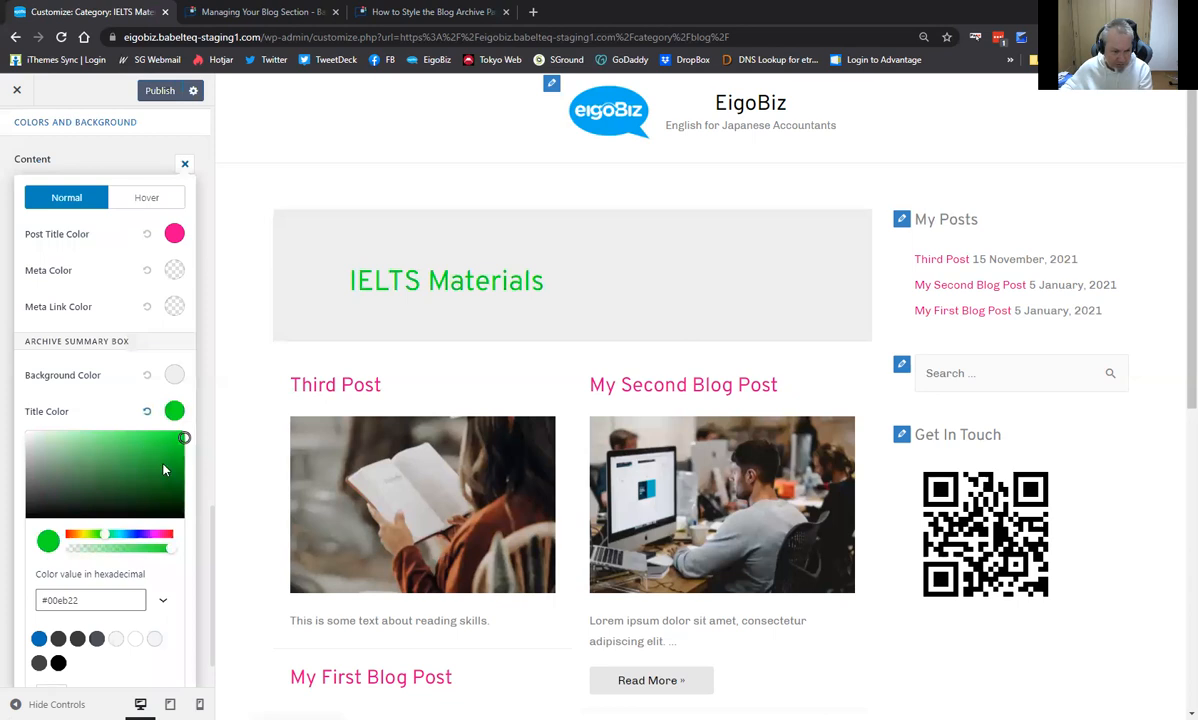
left_click(146, 438)
left_click(107, 455)
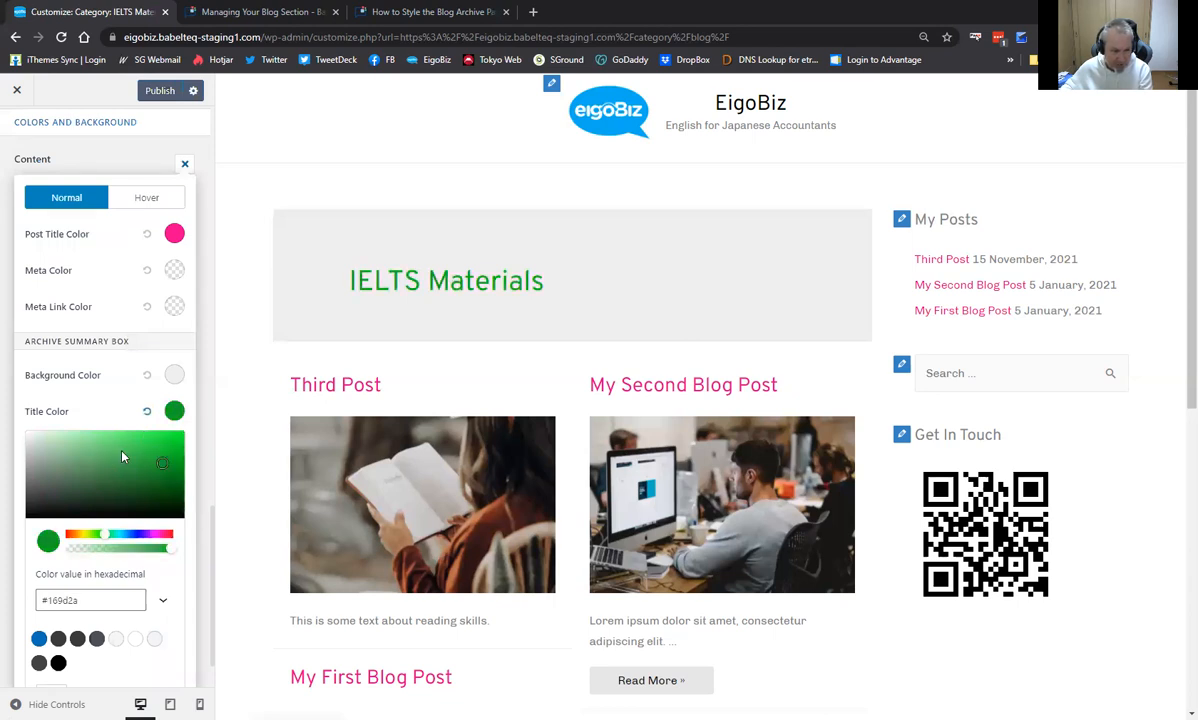
left_click(121, 451)
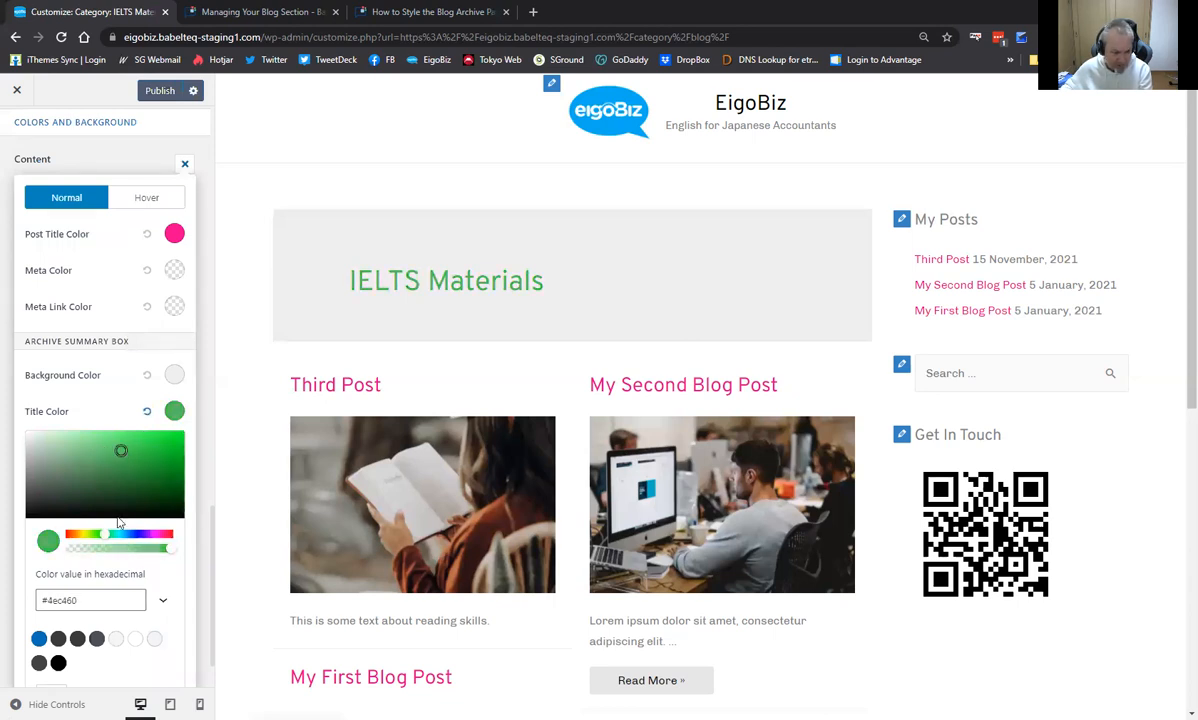
Copy the hexadecimal code of the green archive title color and close the selection
triple_click(90, 600)
triple_click(90, 600)
key("ctrl+c")
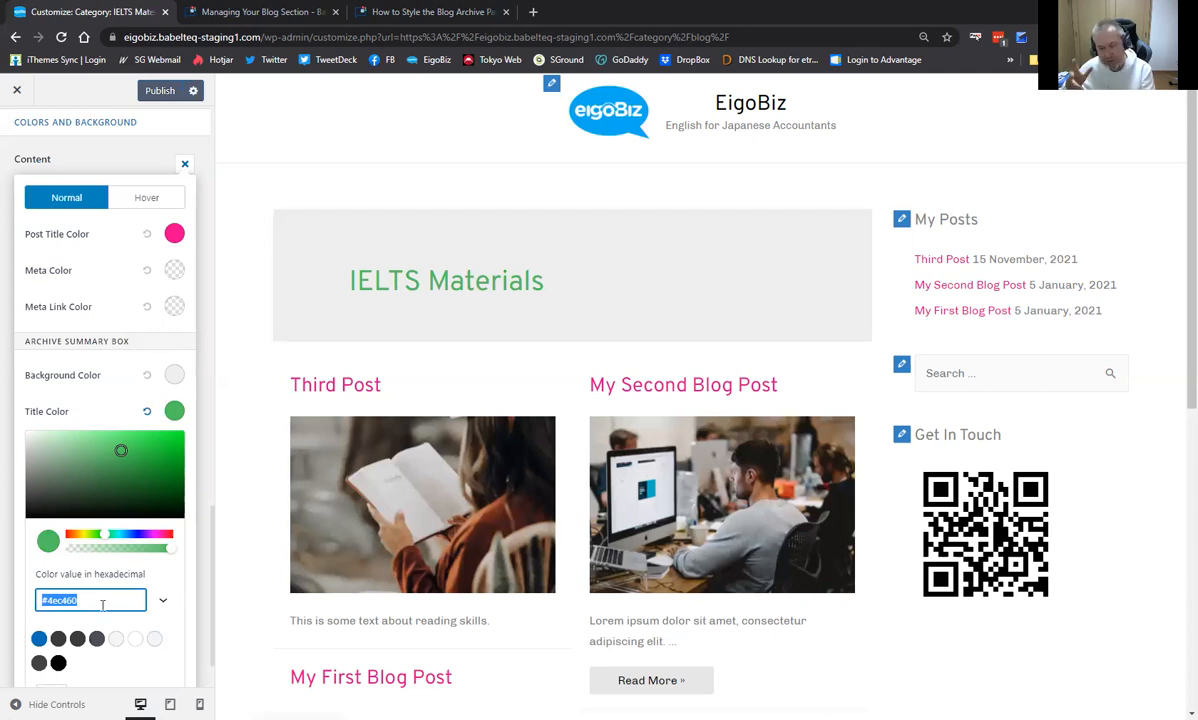
left_click(169, 578)
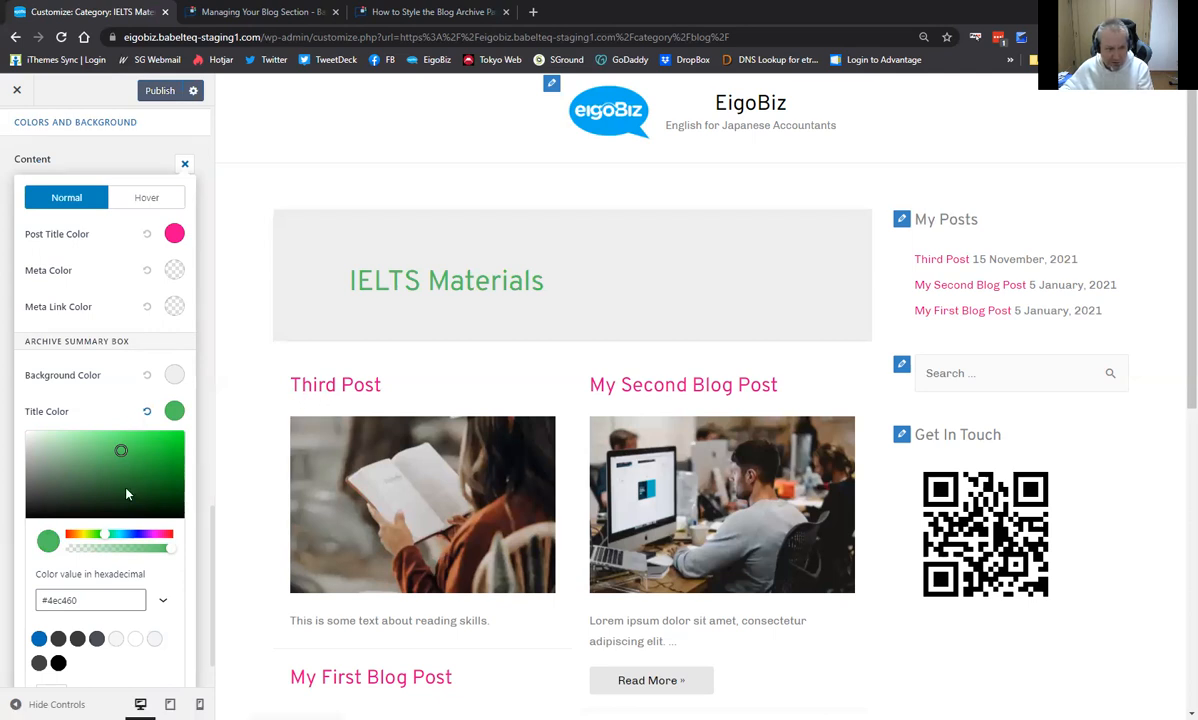
Set the Post Title Color to the copied code #4ec460 and check the post titles in the archive preview
scroll(112, 445, "up", 2)
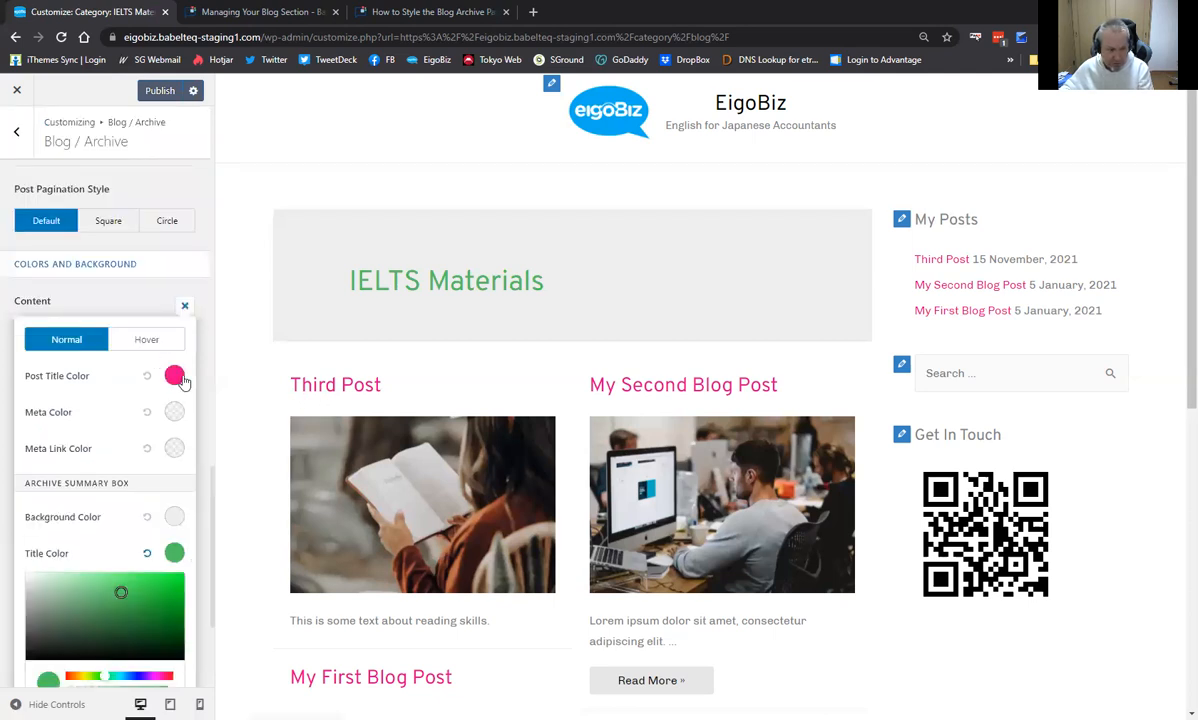
left_click(175, 376)
left_click(98, 565)
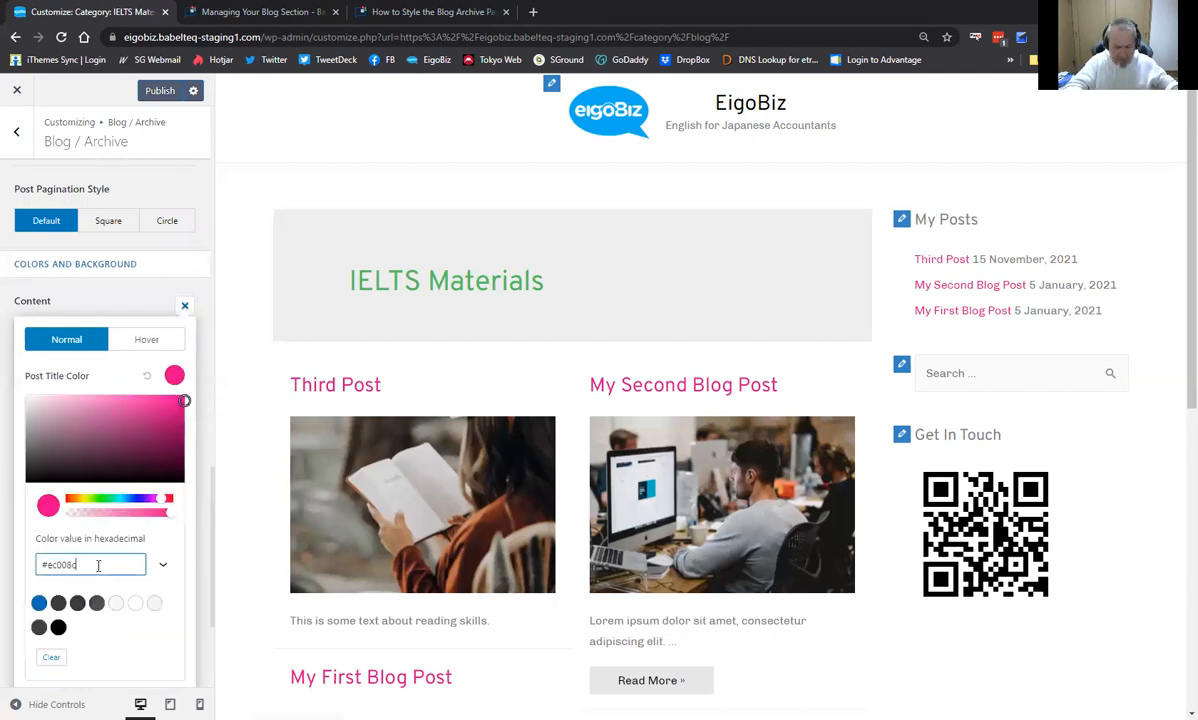
key("BackSpace")
key("BackSpace")
key("BackSpace")
key("BackSpace")
key("BackSpace")
key("BackSpace")
key("BackSpace")
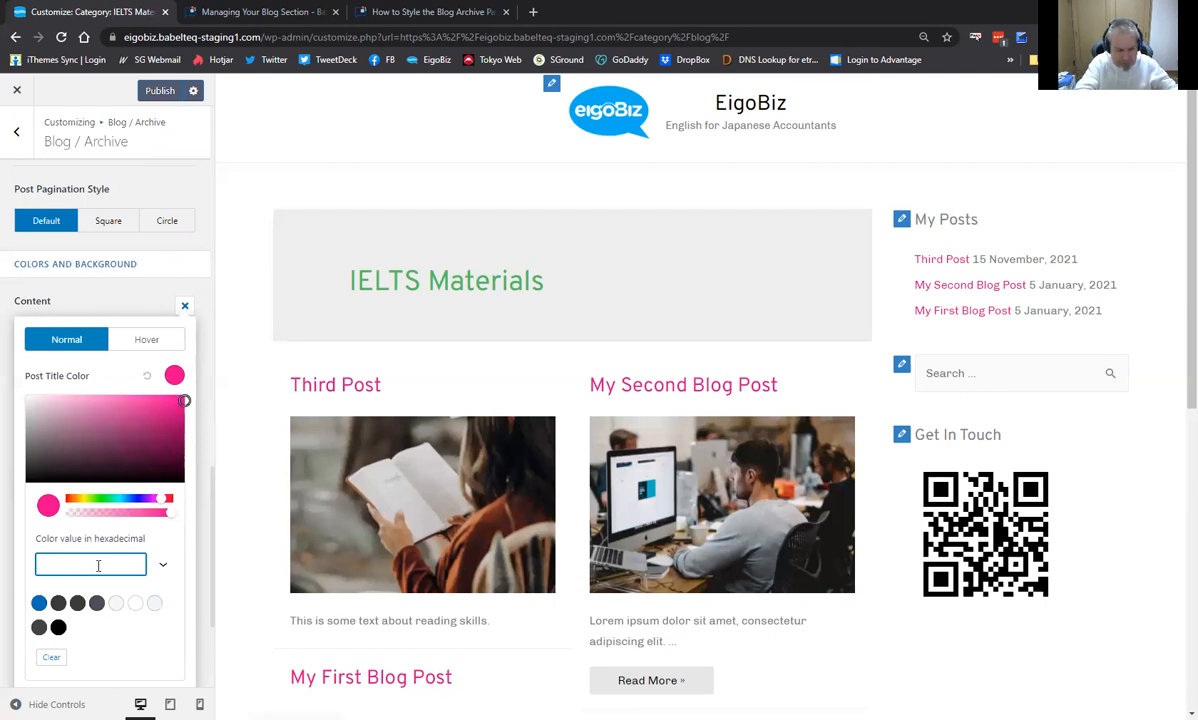
key("ctrl+v")
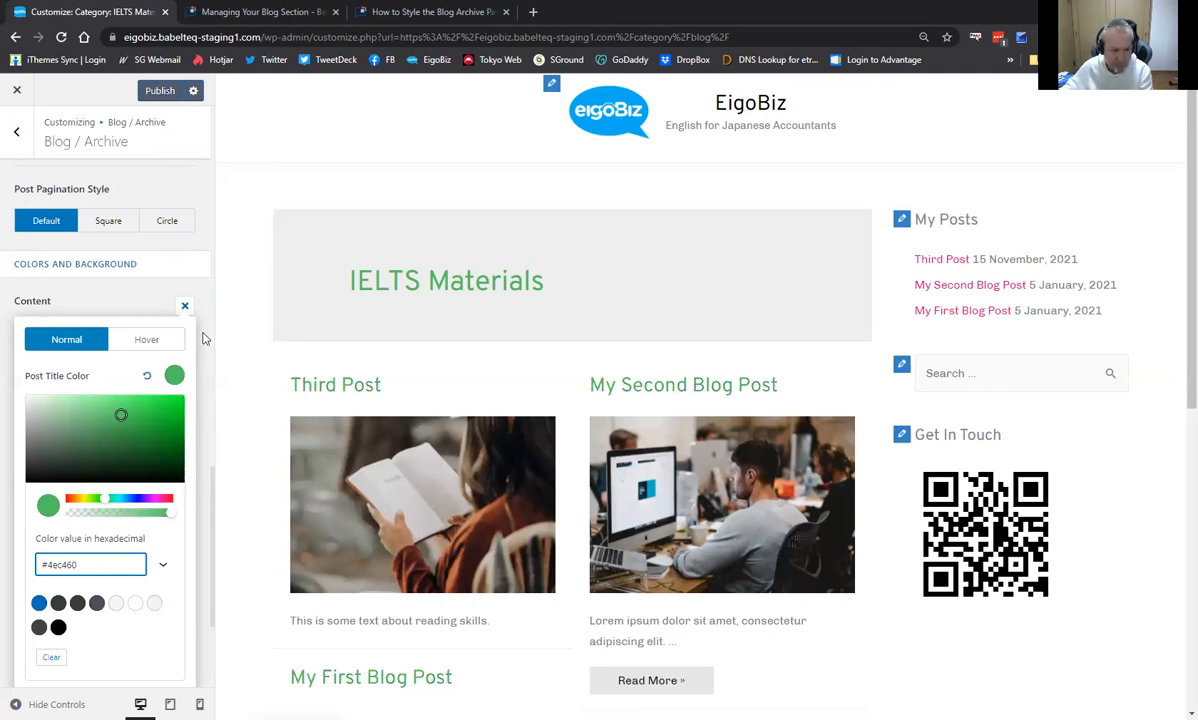
left_click(249, 356)
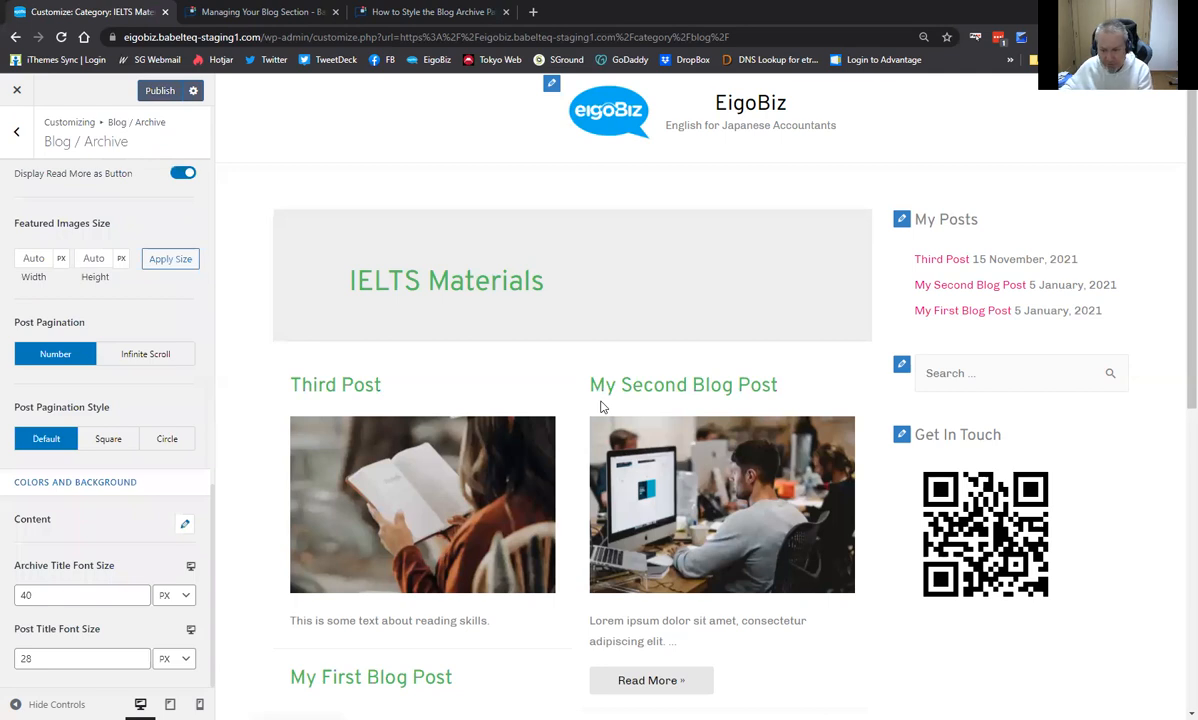
scroll(610, 460, "down", 2)
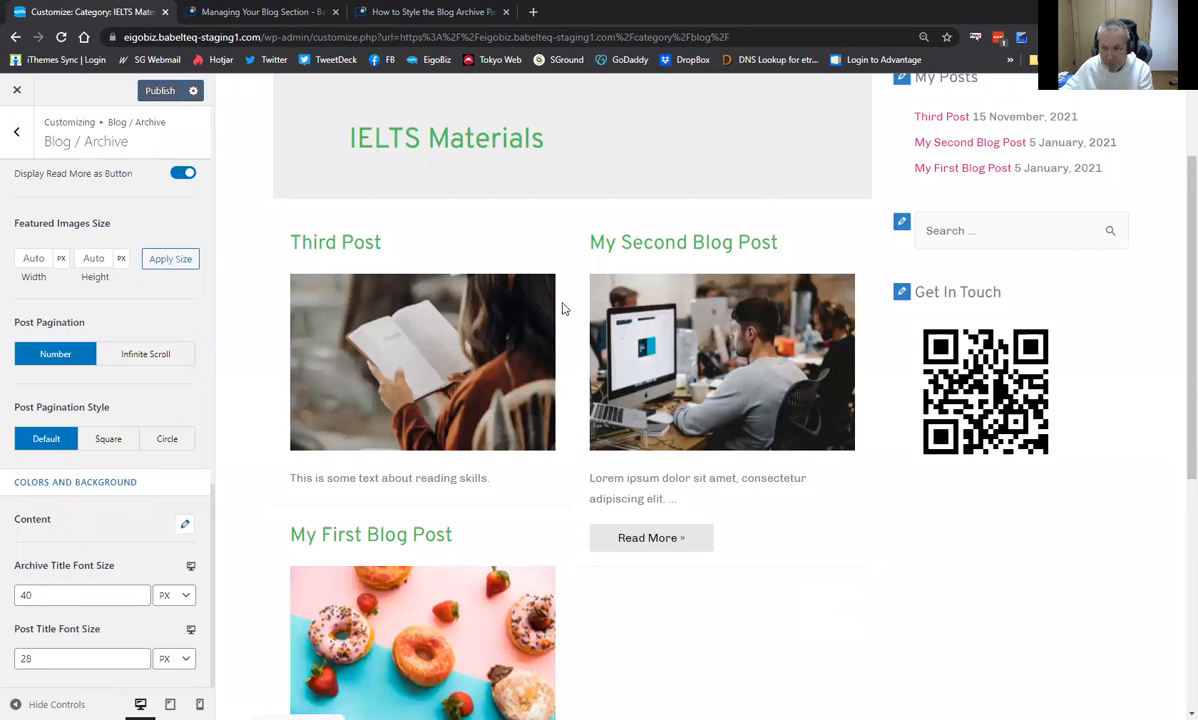
scroll(562, 307, "up", 2)
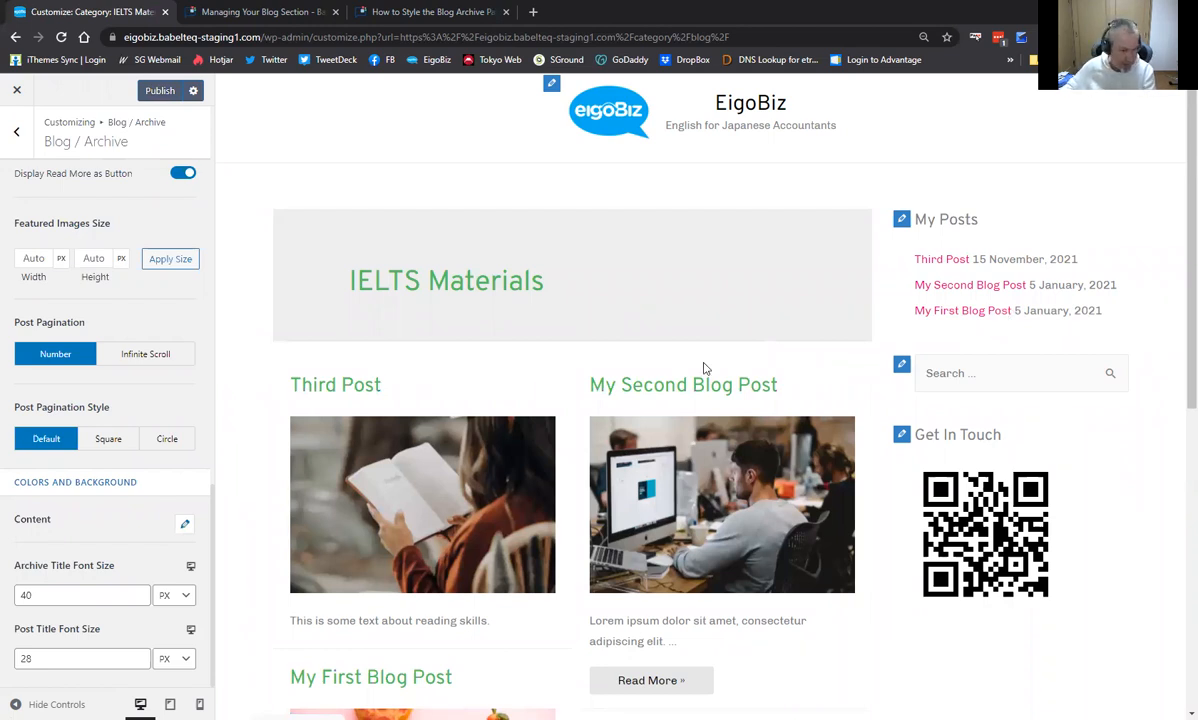
Leave the Blog settings and open the theme's Global color settings
left_click(18, 138)
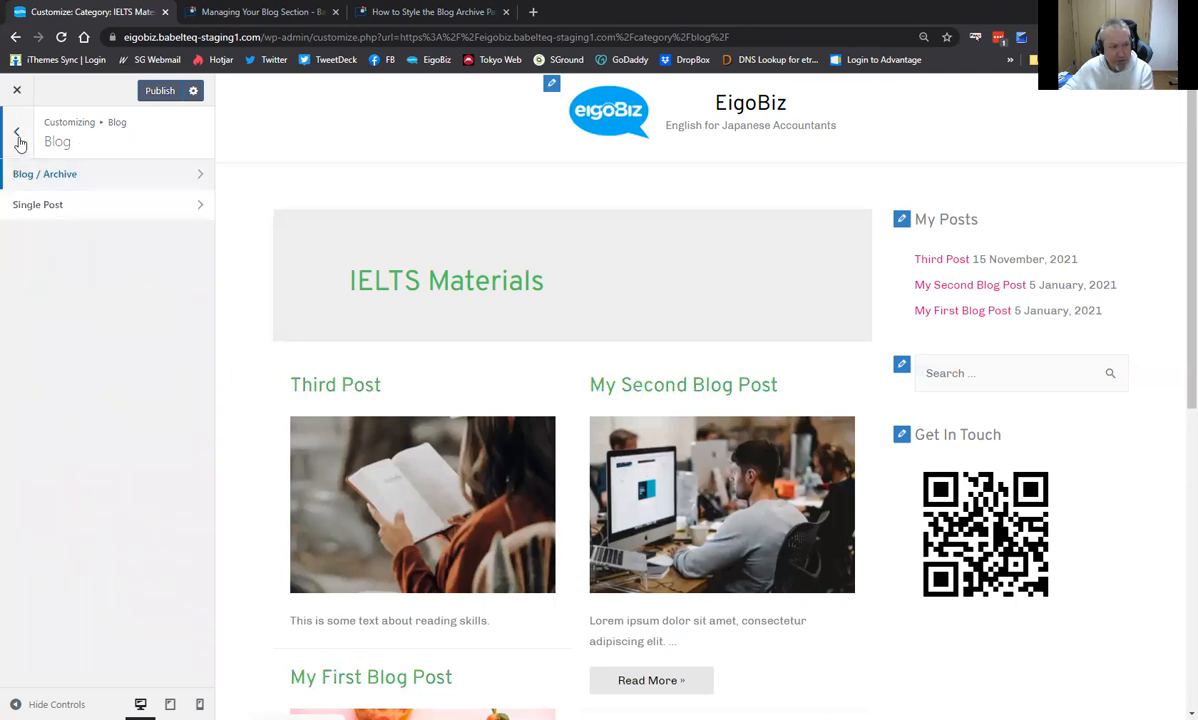
left_click(18, 140)
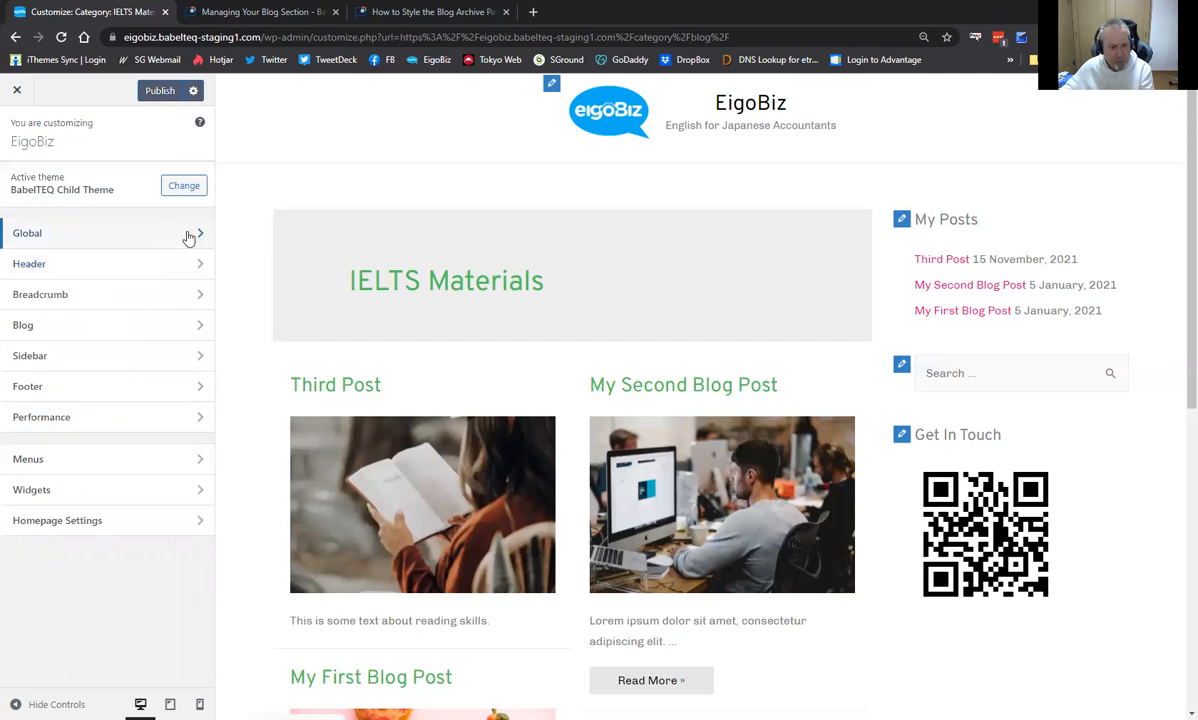
left_click(188, 237)
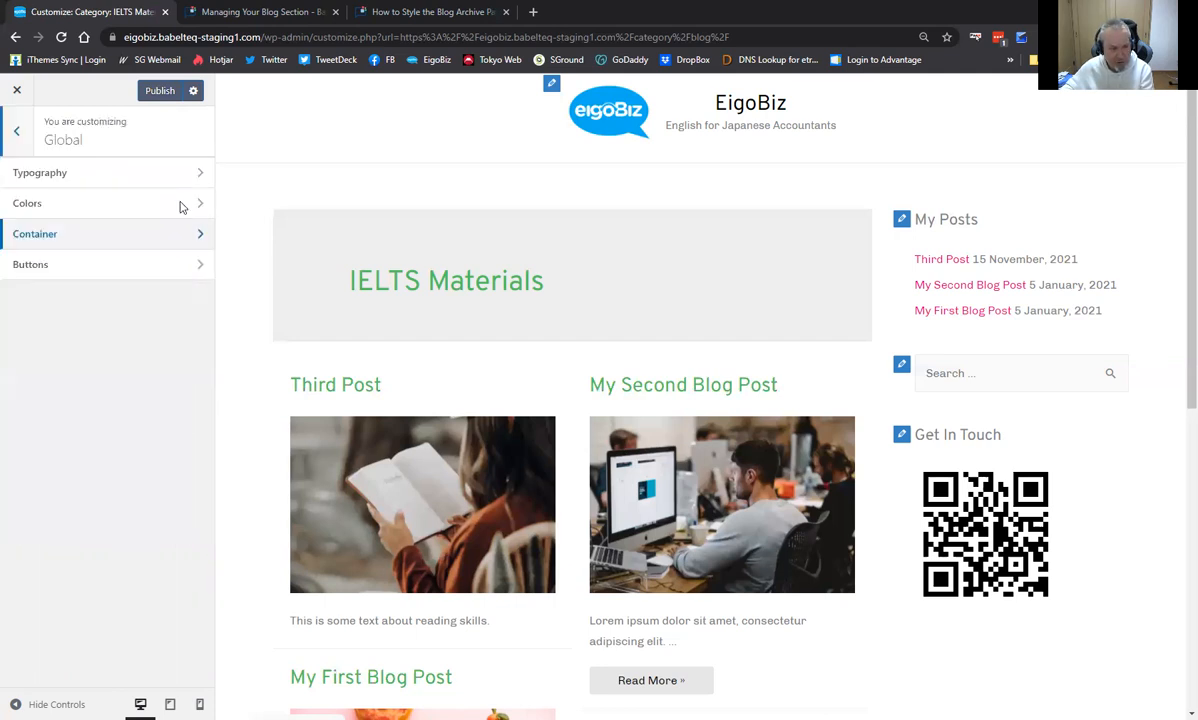
left_click(181, 207)
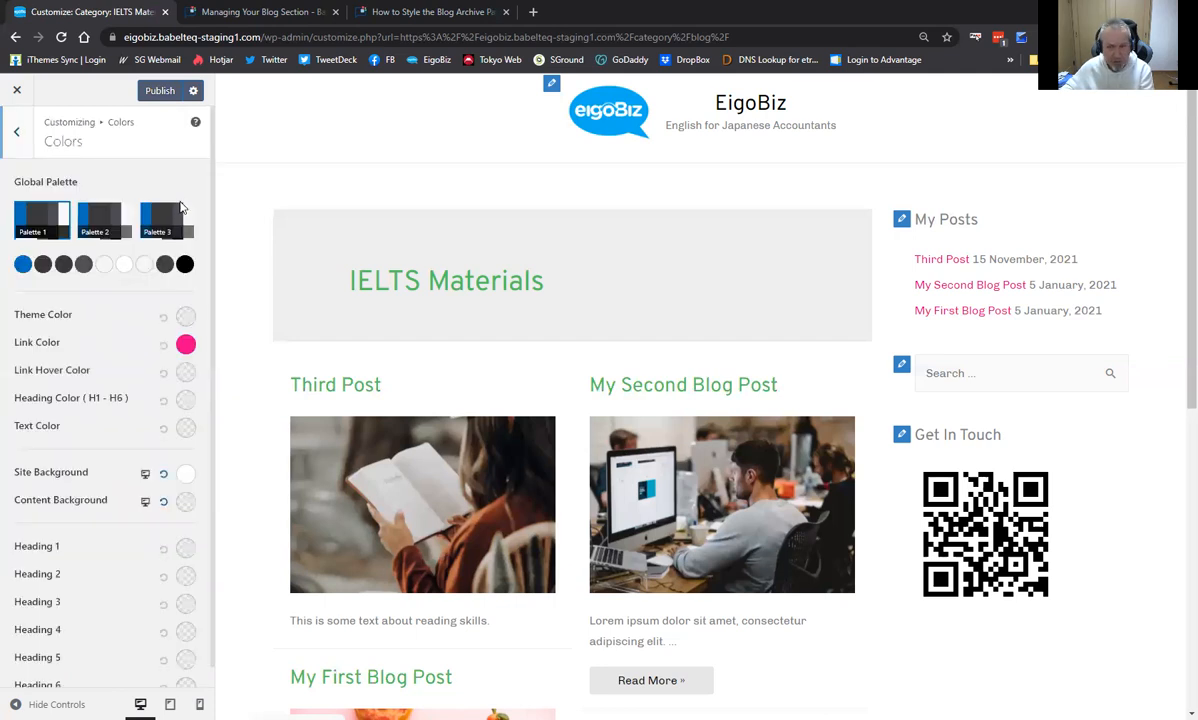
Set the global Link Color to #4ec460 and publish the customizer changes
left_click(186, 345)
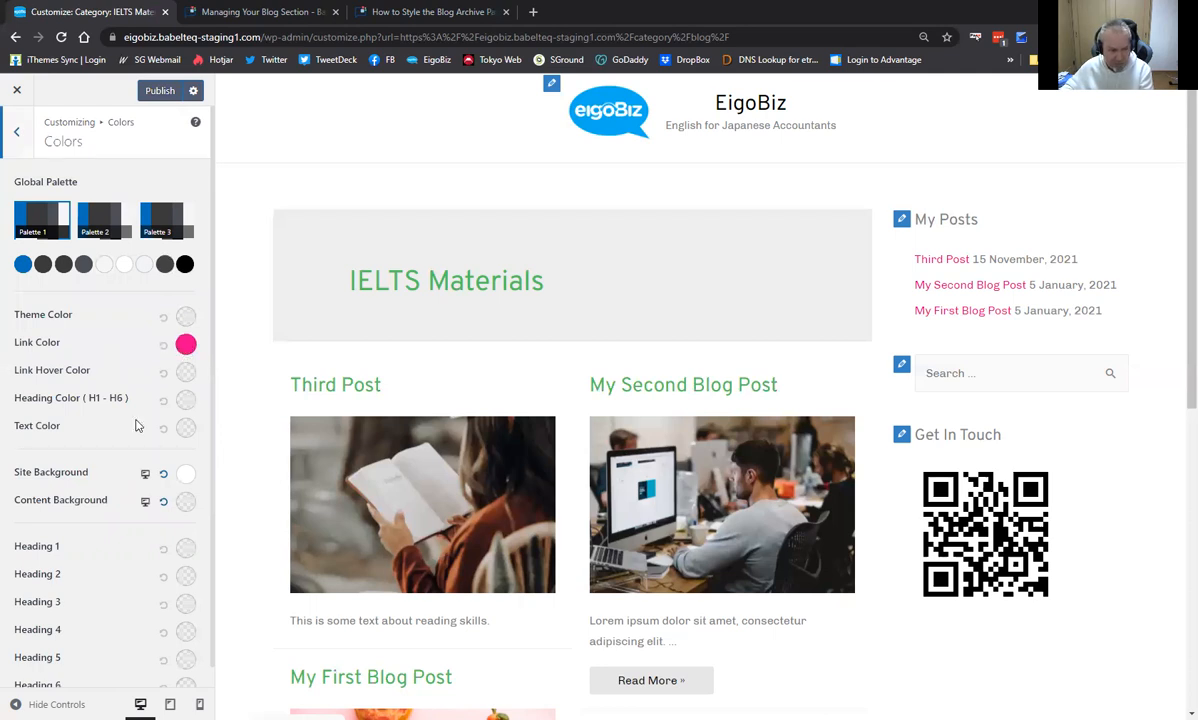
double_click(91, 543)
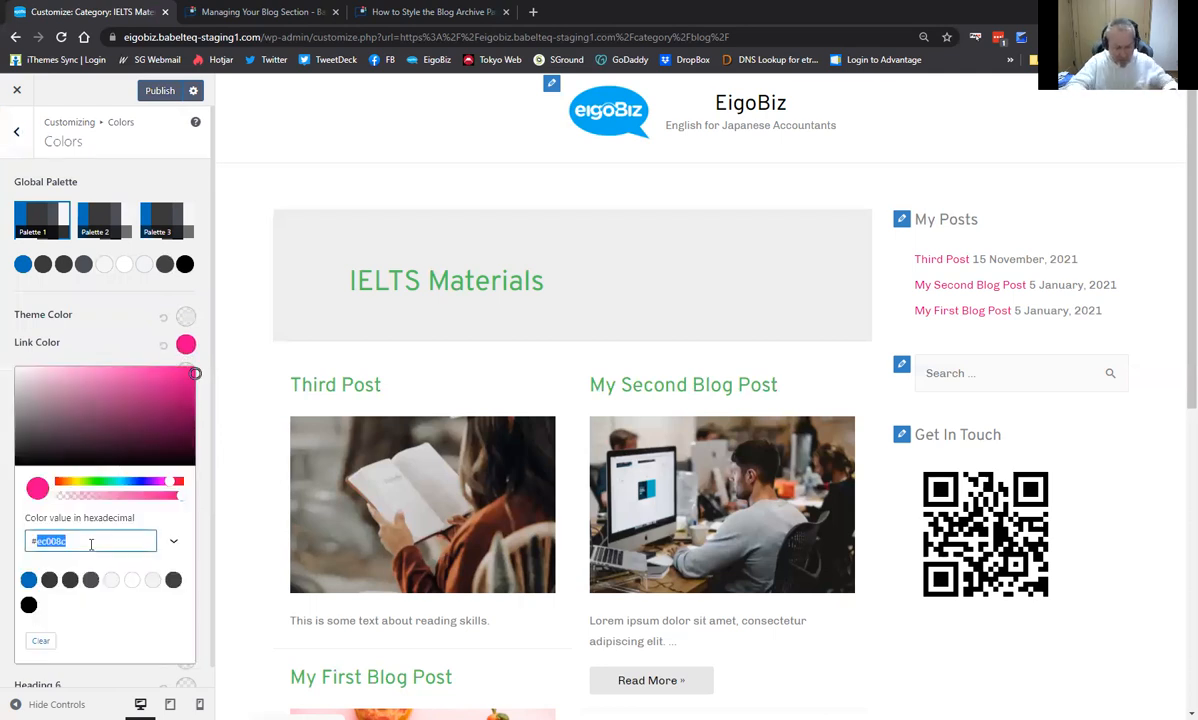
key("ctrl+v")
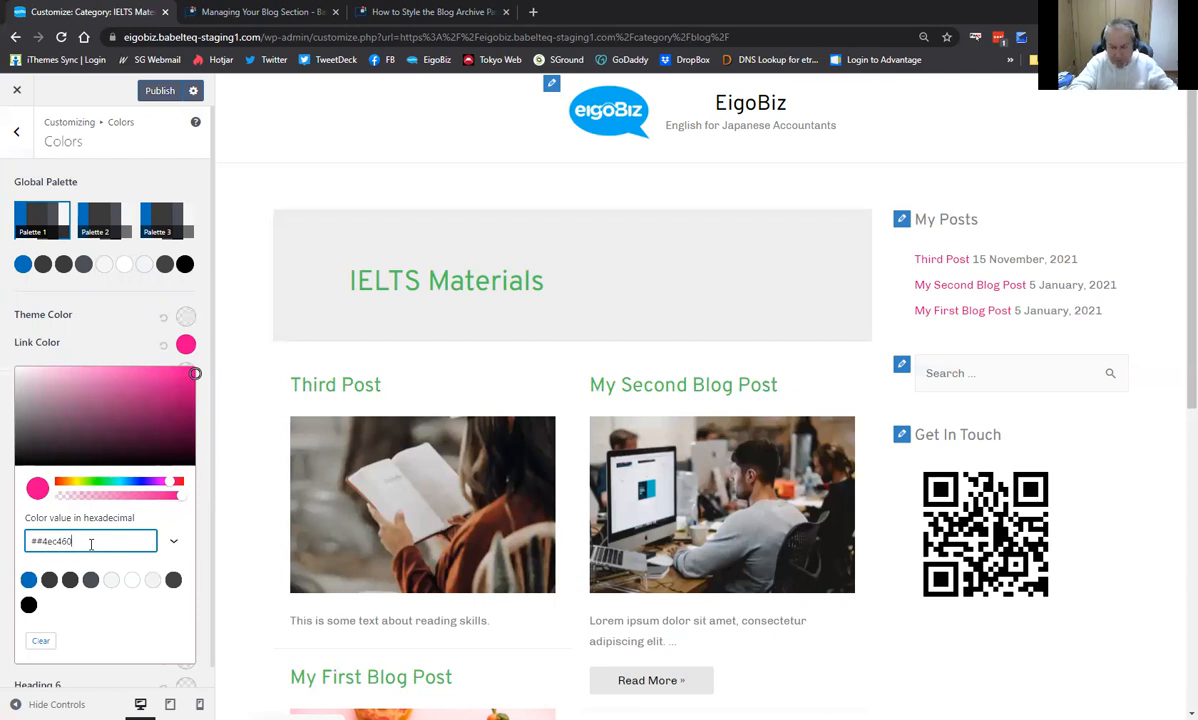
key("BackSpace")
key("BackSpace")
key("BackSpace")
key("BackSpace")
key("BackSpace")
key("BackSpace")
key("BackSpace")
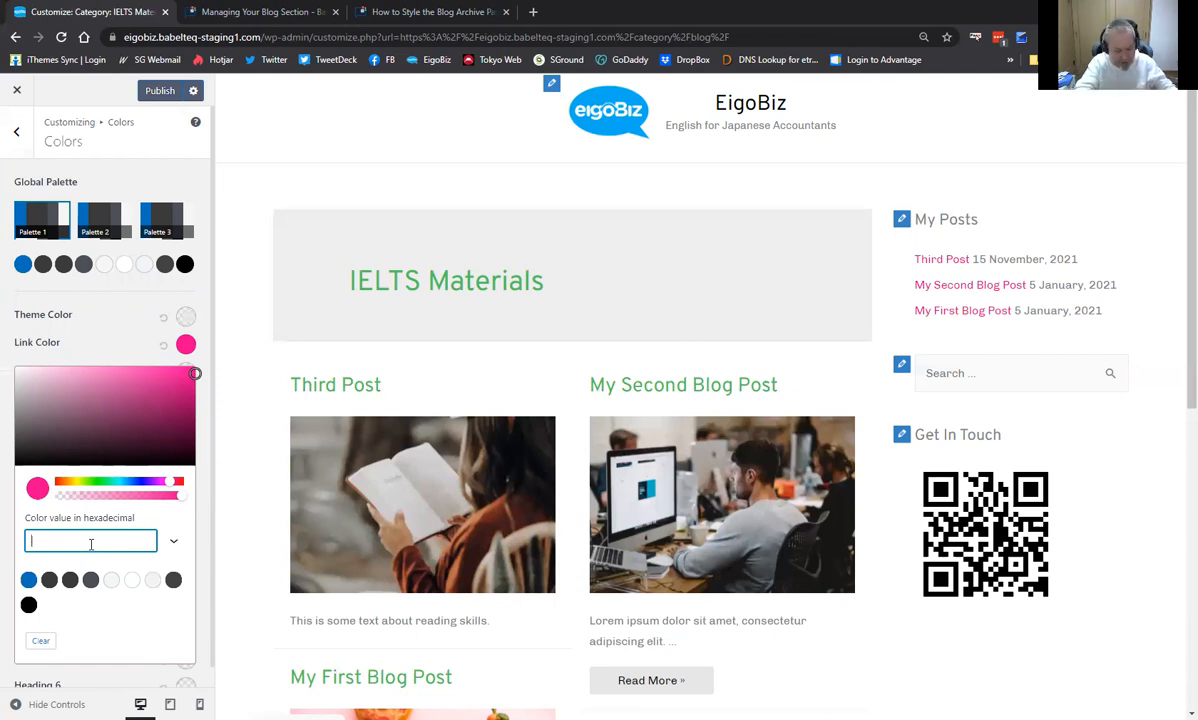
key("ctrl+v")
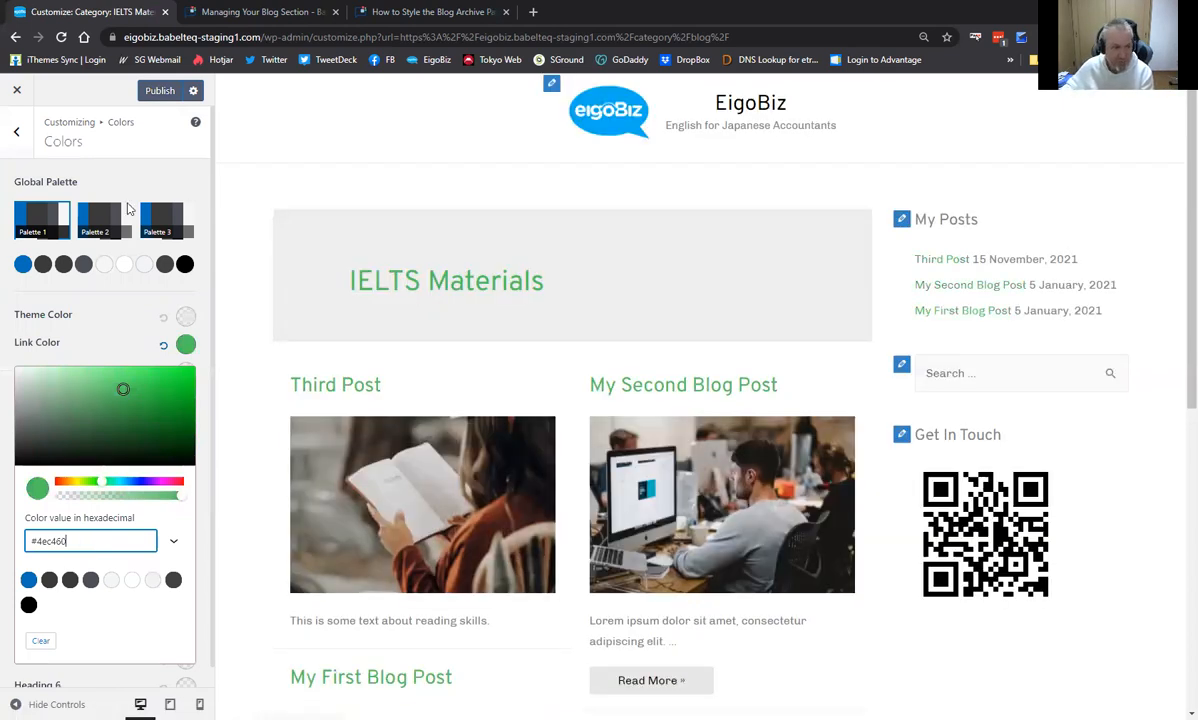
left_click(190, 179)
left_click(159, 91)
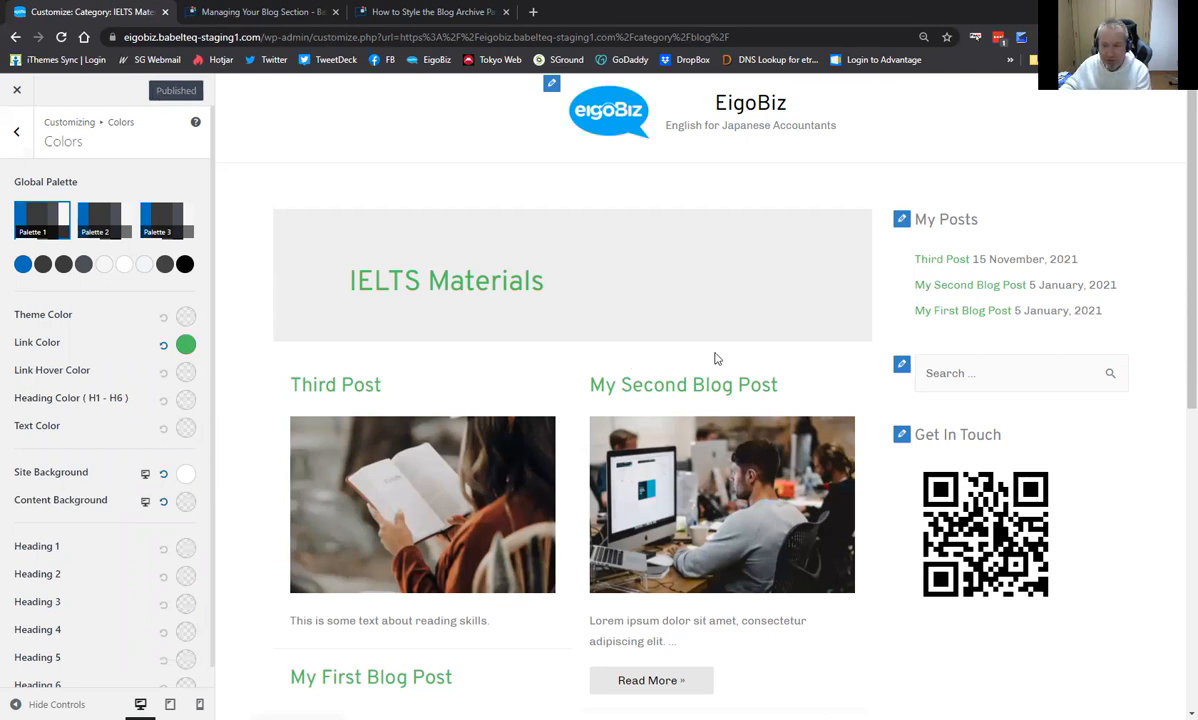
Review the recolored archive page in the preview and open Third Post to inspect its single-post page
scroll(698, 521, "down", 1)
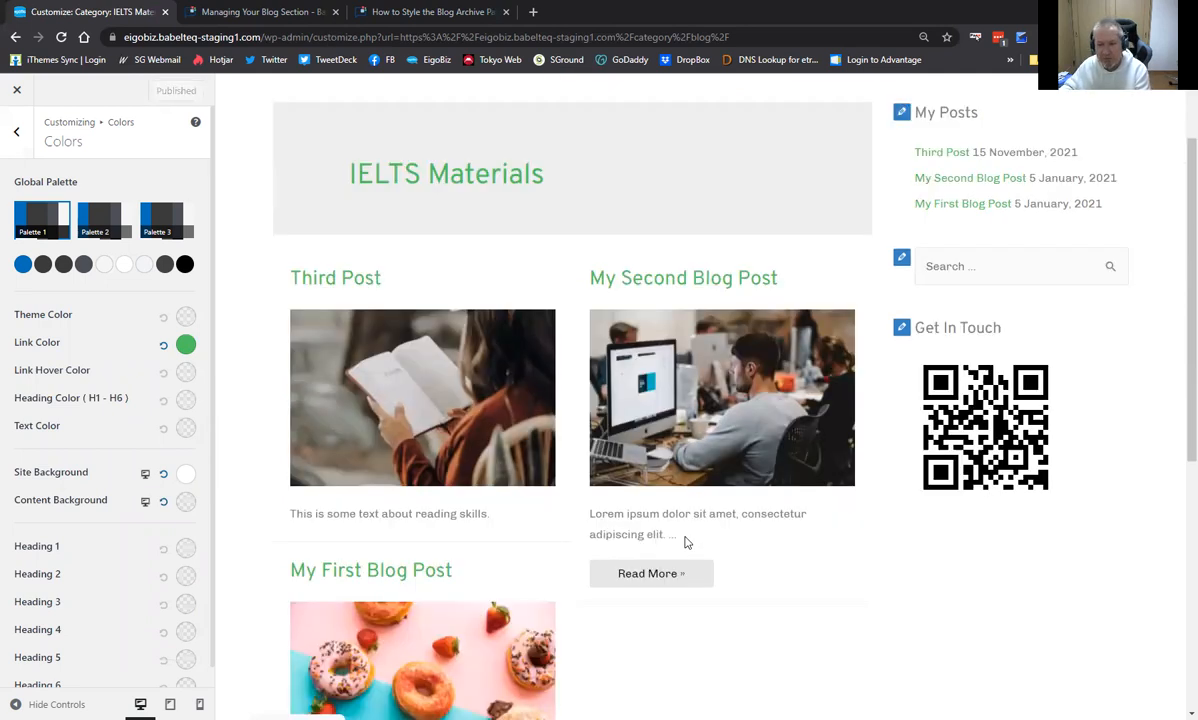
scroll(624, 406, "up", 1)
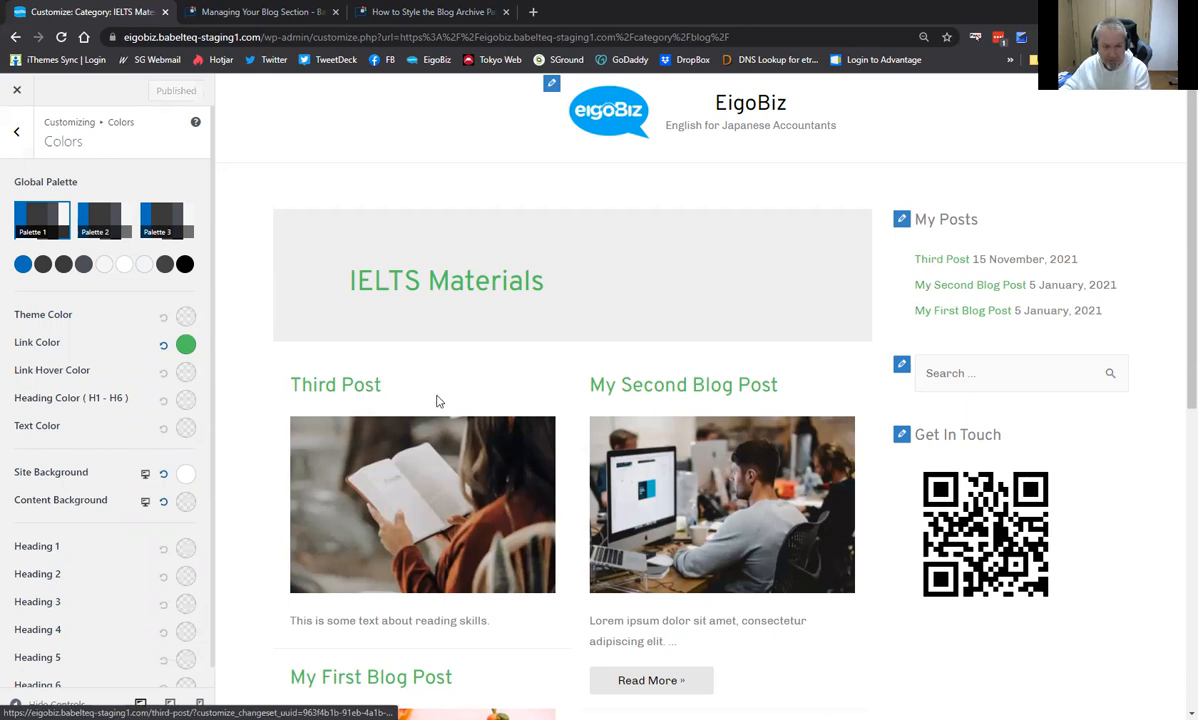
left_click(790, 517)
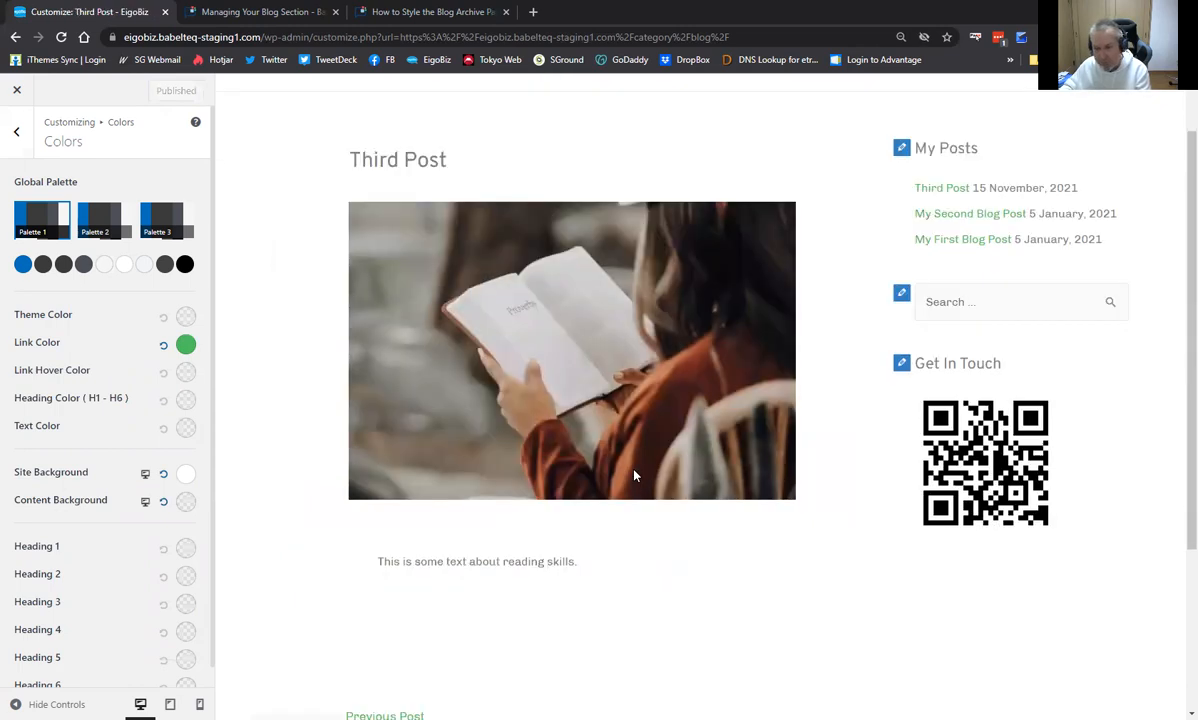
scroll(551, 416, "up", 1)
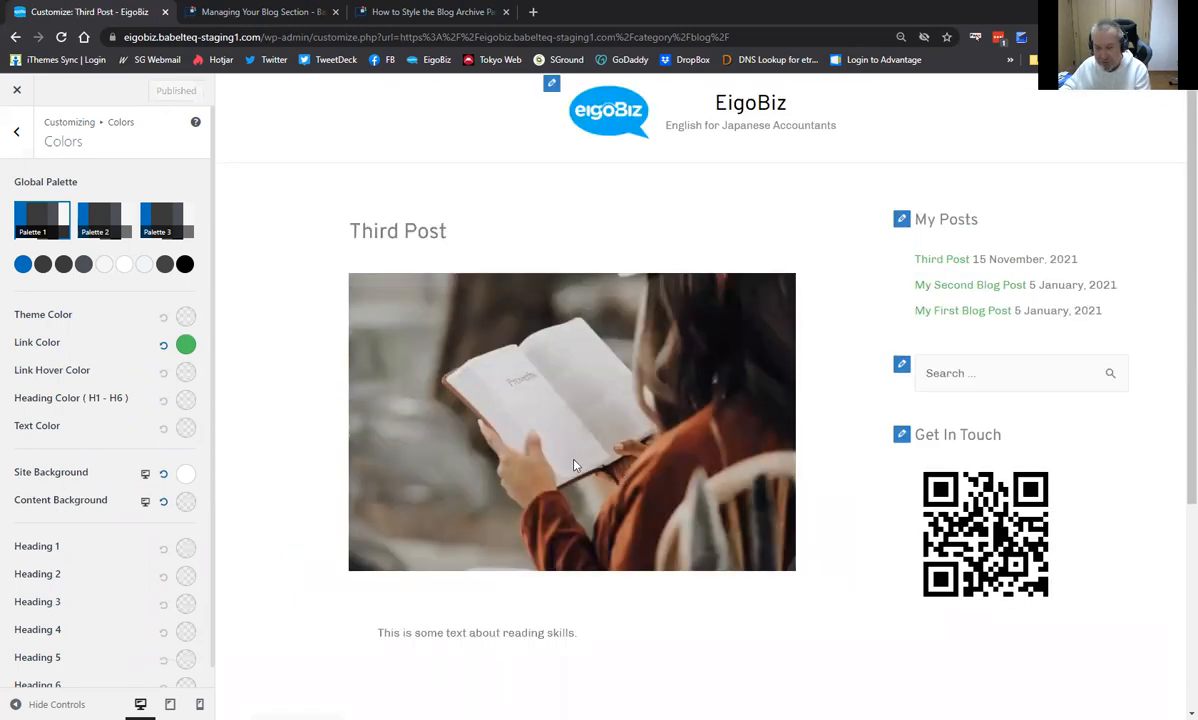